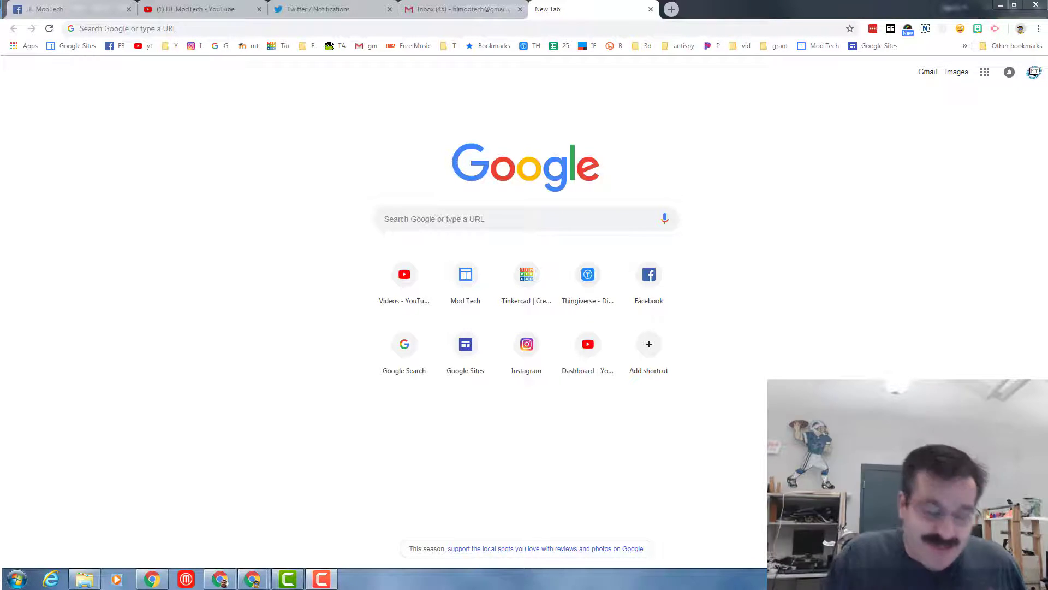
Step: Go to my.sketchup, launch SketchUp Free's modeler, and sign in with Google, accepting the privacy notice
click(235, 30)
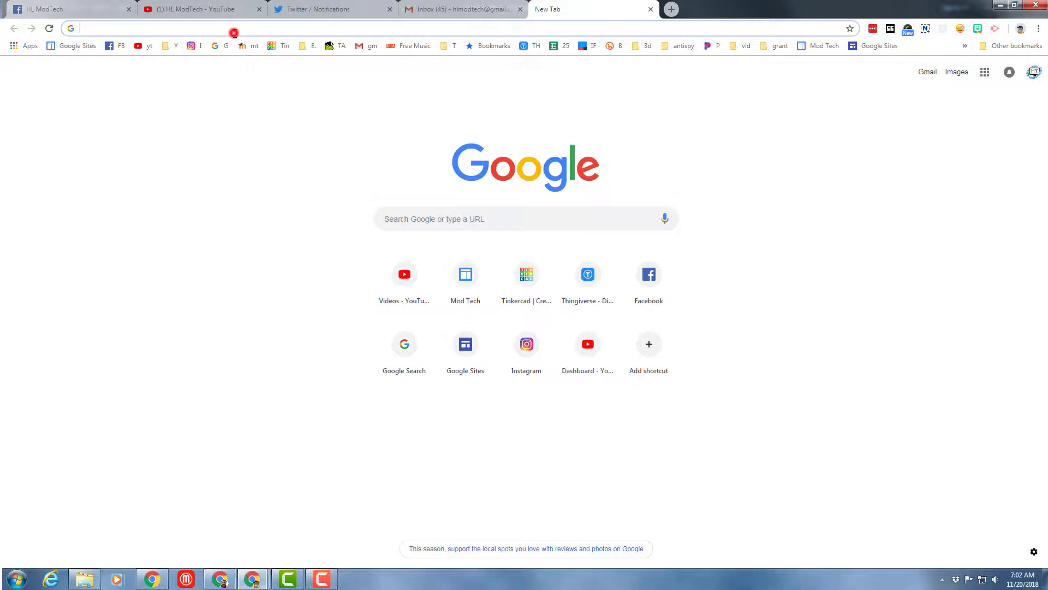
text(my.sketchup)
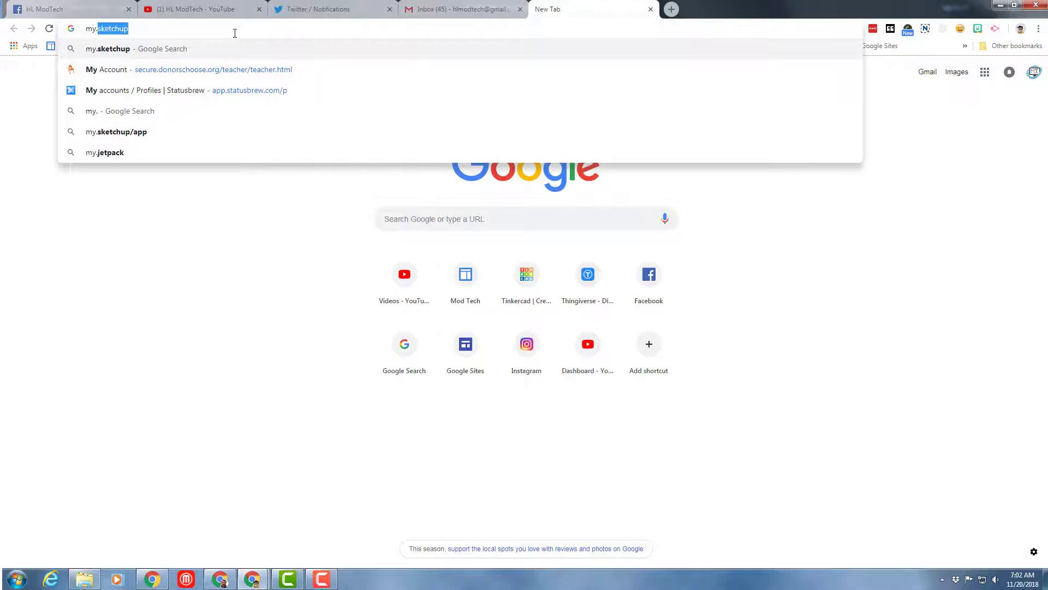
key(Return)
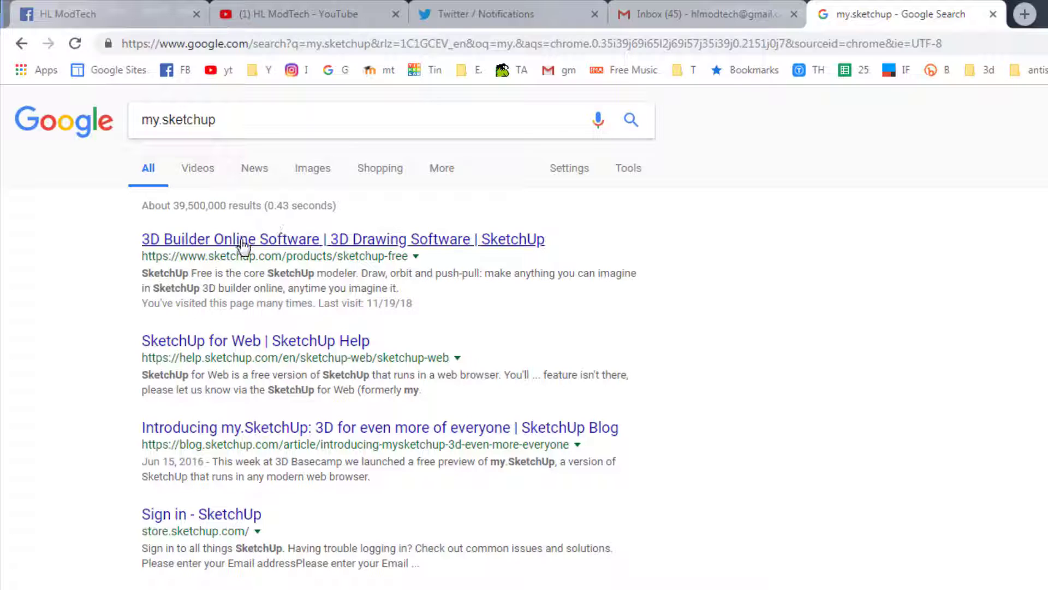
click(327, 242)
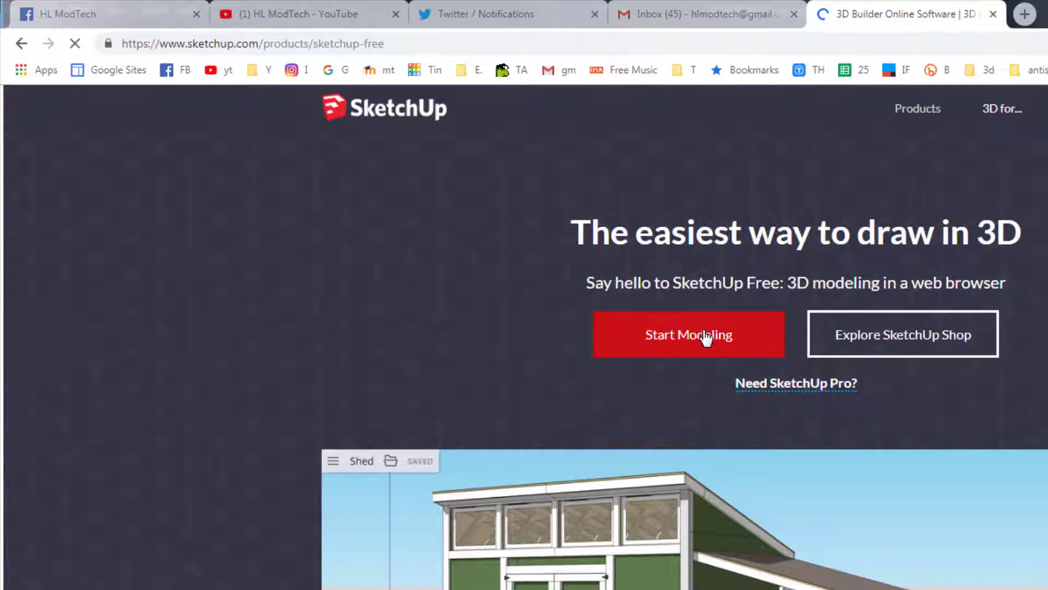
click(704, 340)
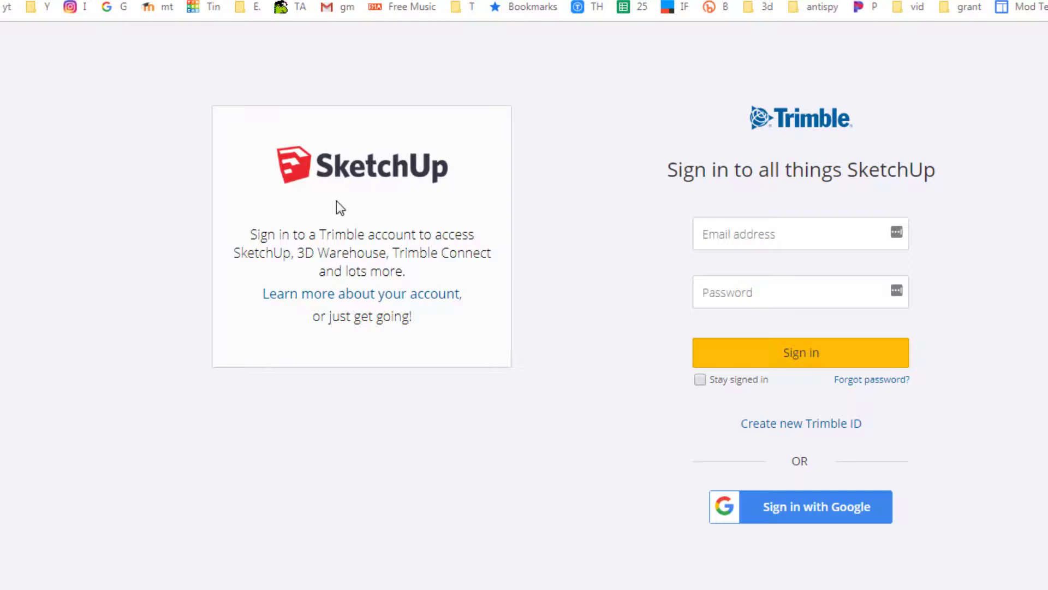
click(795, 515)
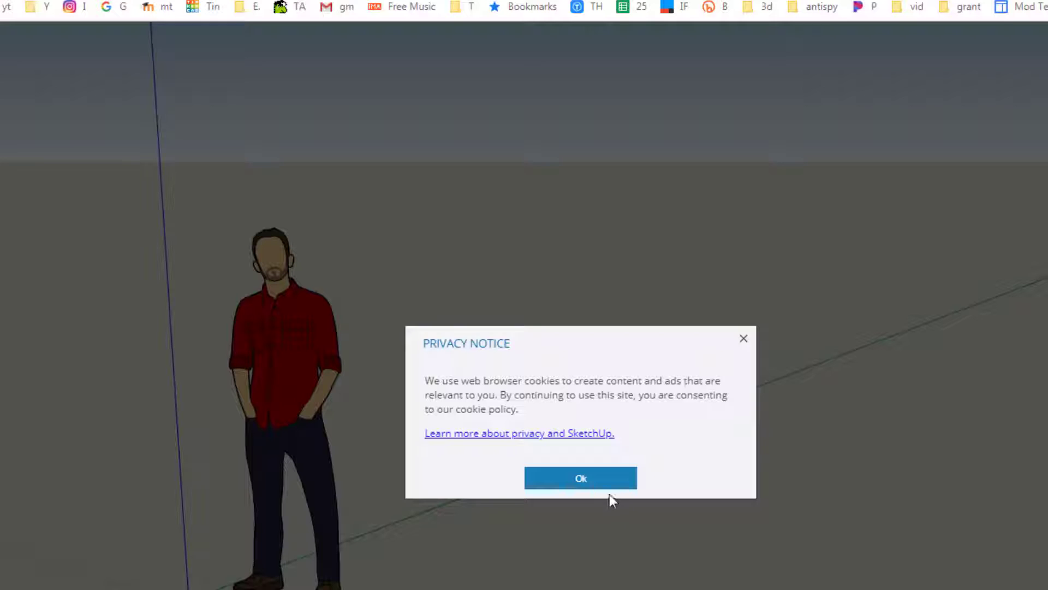
click(597, 480)
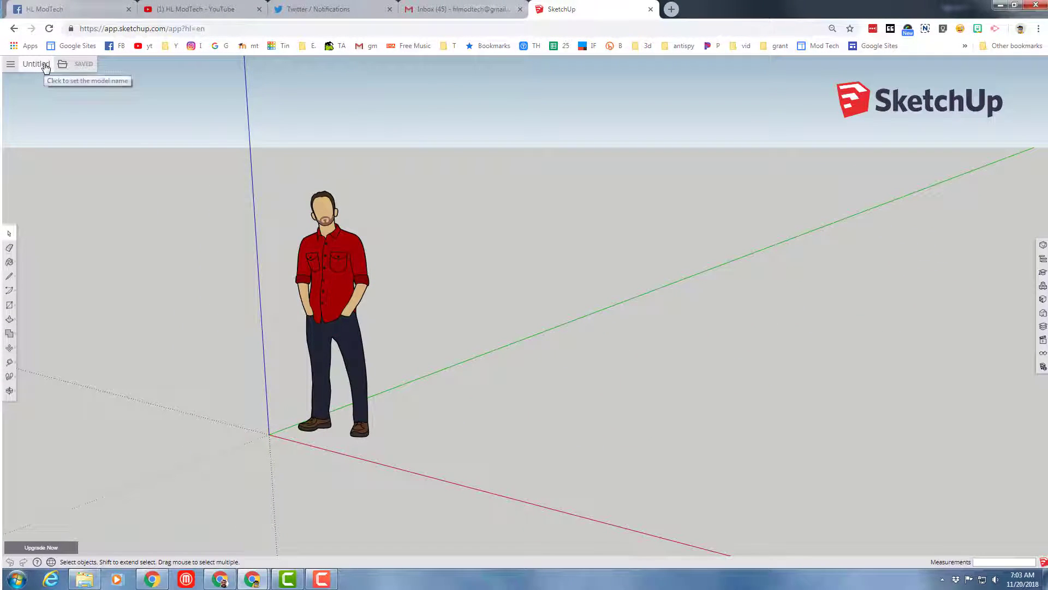
Step: Save the new model as 'wilder vt' in the Trimble Connect SketchUp project folder
click(44, 65)
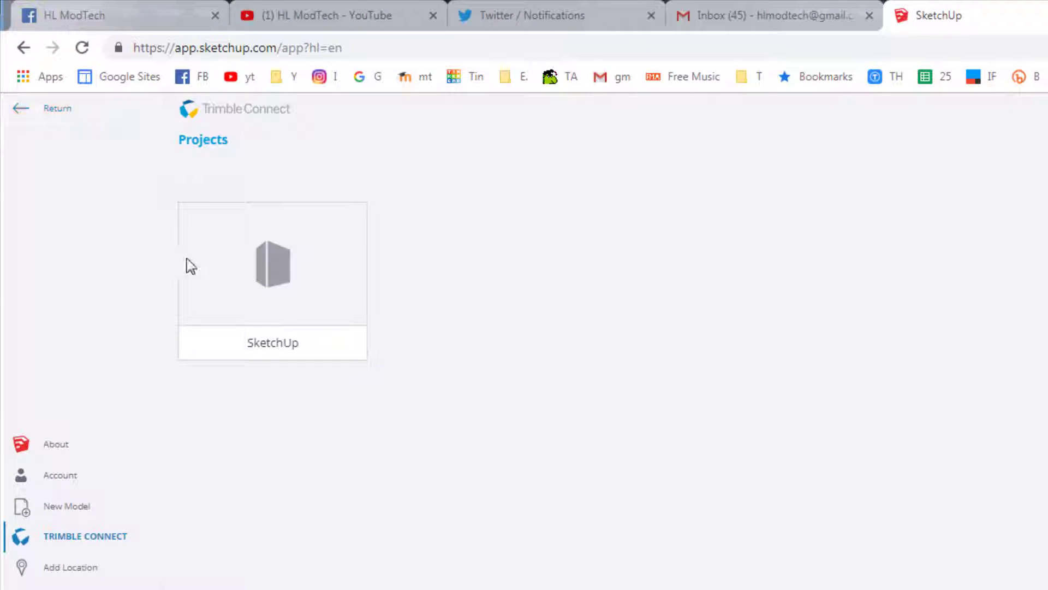
click(257, 301)
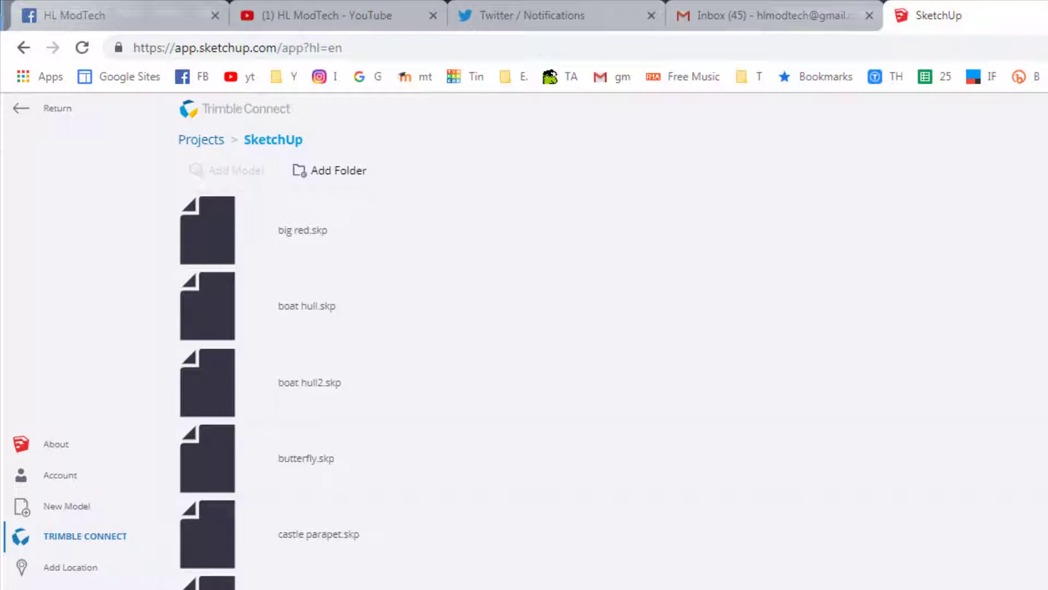
text(wilder vt)
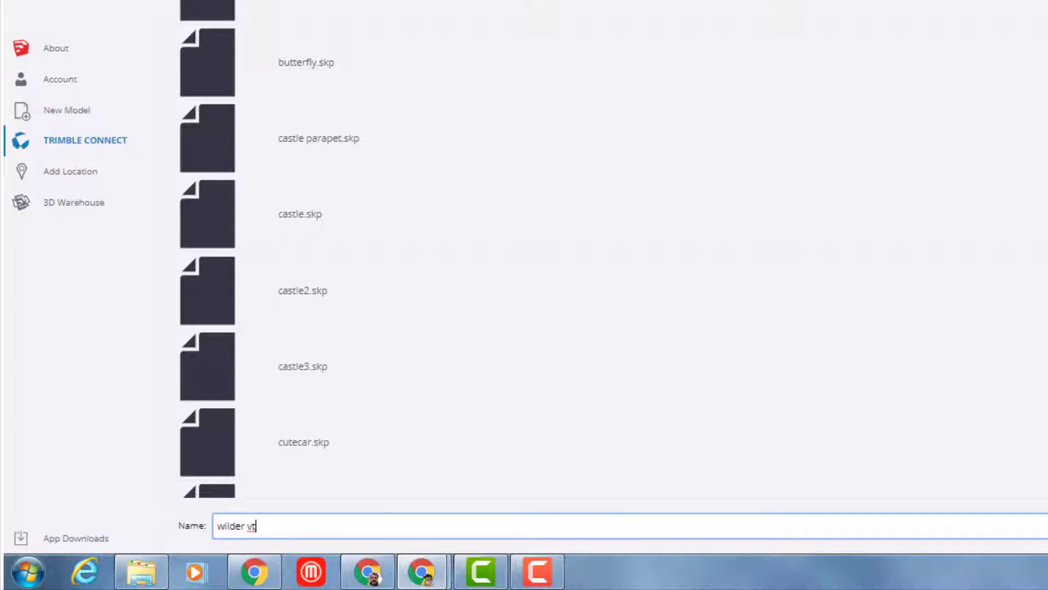
key(Return)
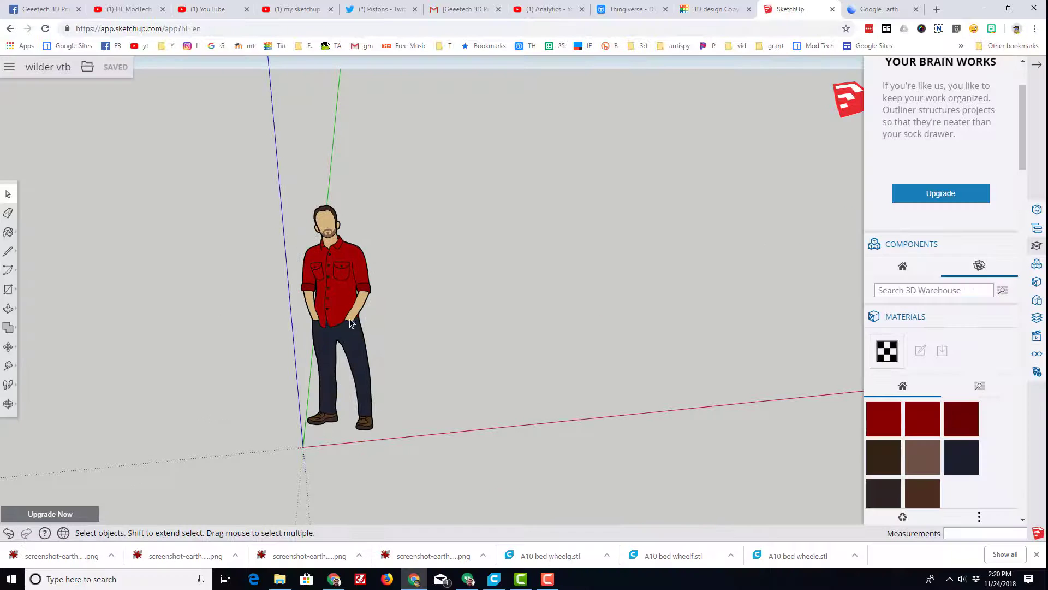
Step: Delete the default scale figure and browse the Add Location map of Wilder without importing anything
click(345, 321)
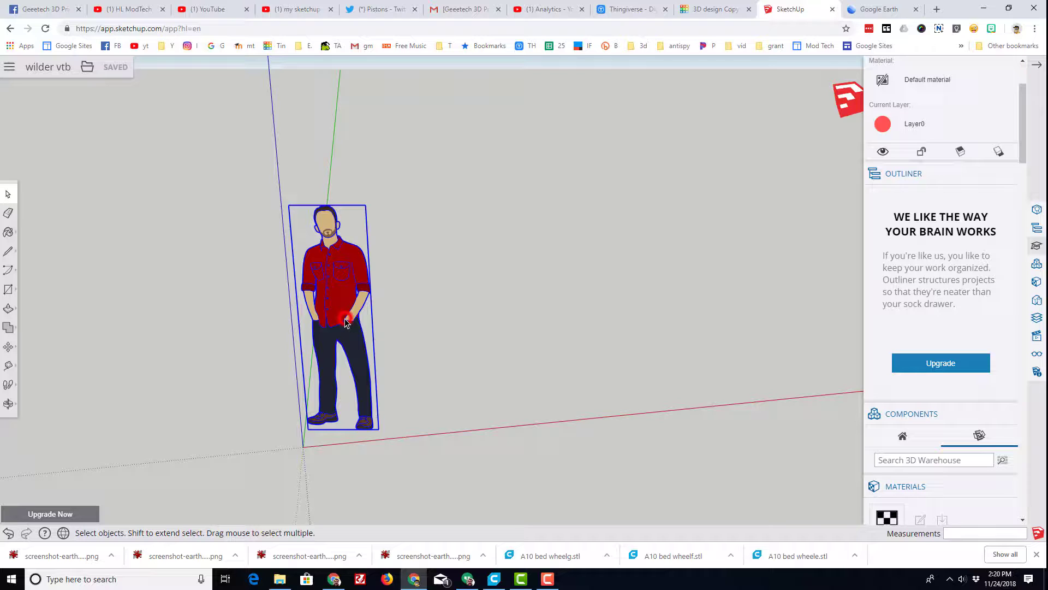
key(Delete)
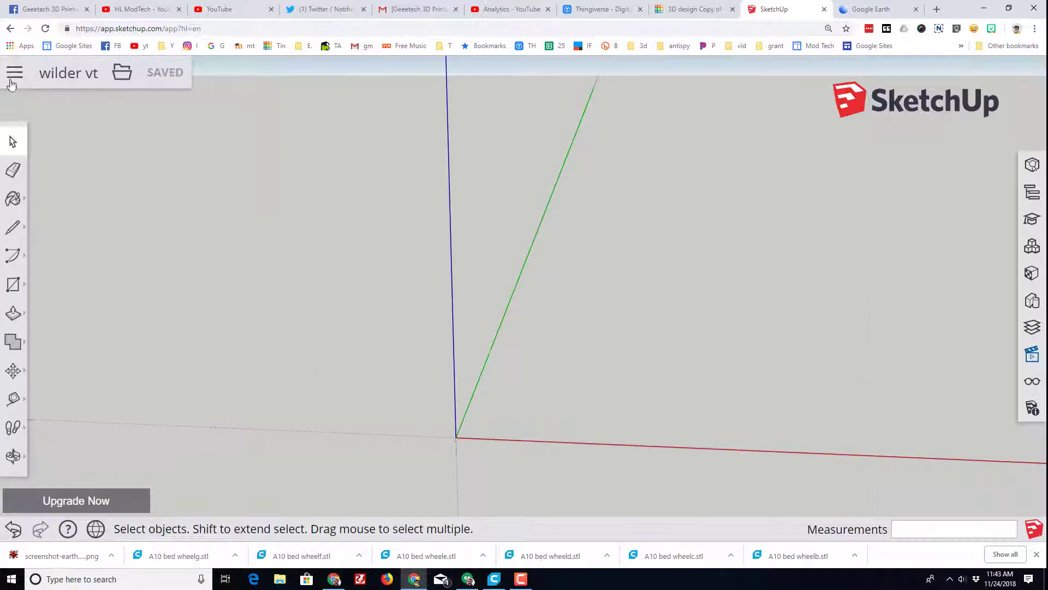
click(12, 73)
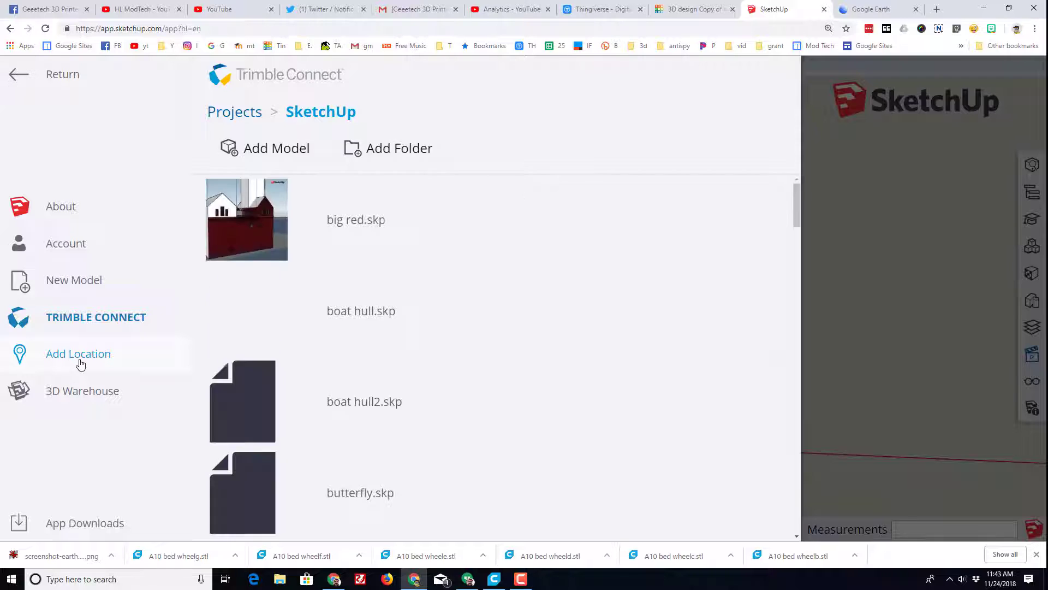
click(81, 363)
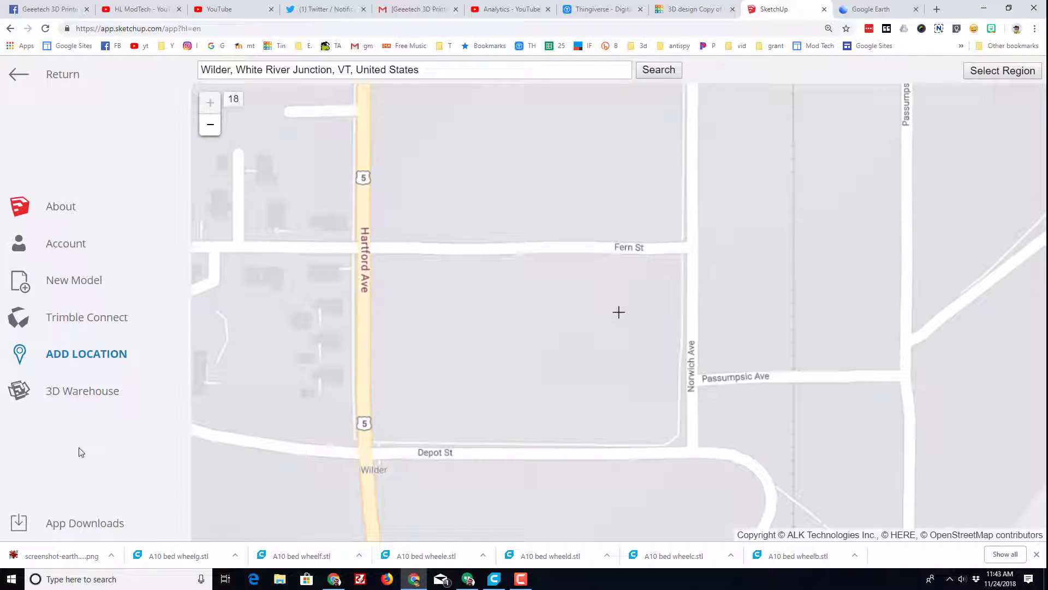
scroll(307, 304, down, 1)
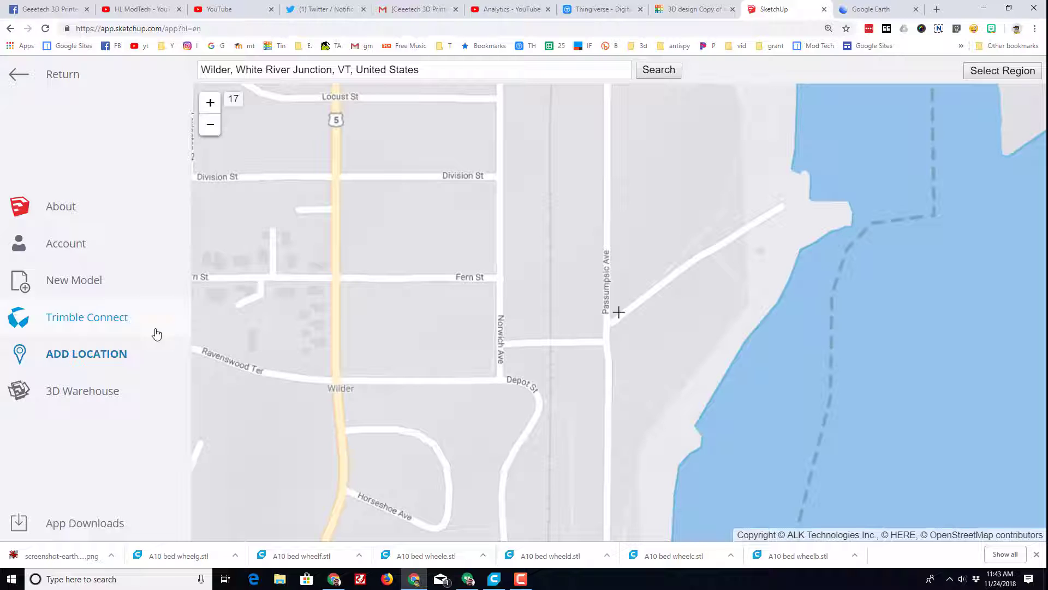
scroll(478, 326, up, 1)
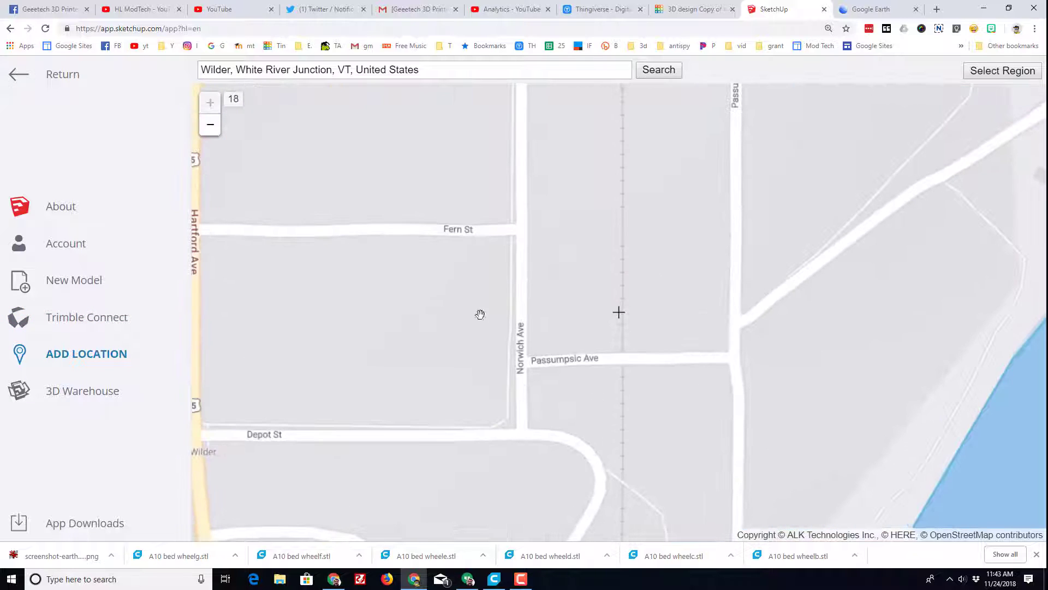
scroll(456, 305, down, 2)
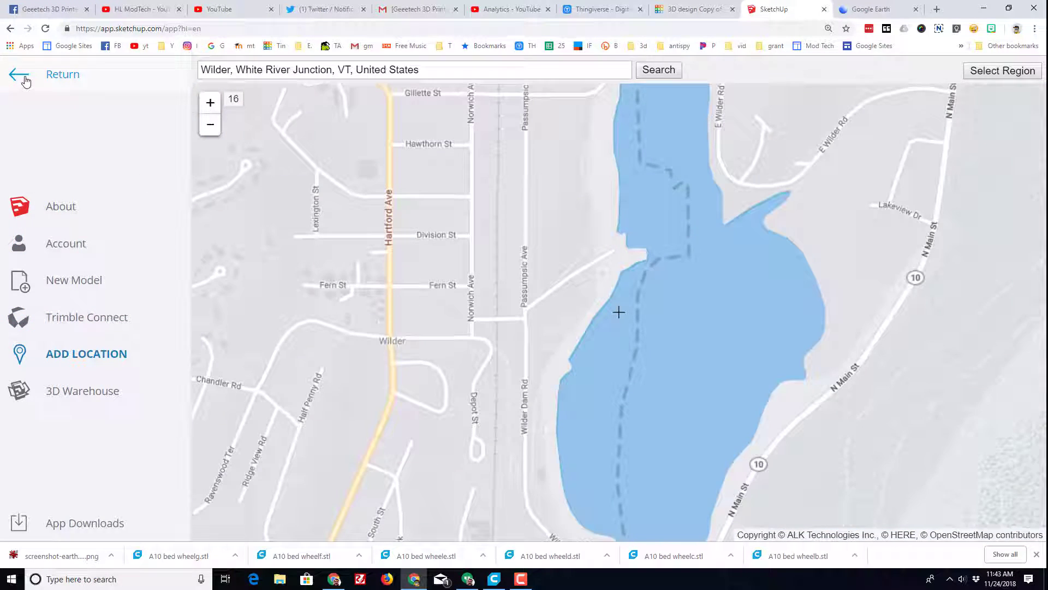
click(21, 77)
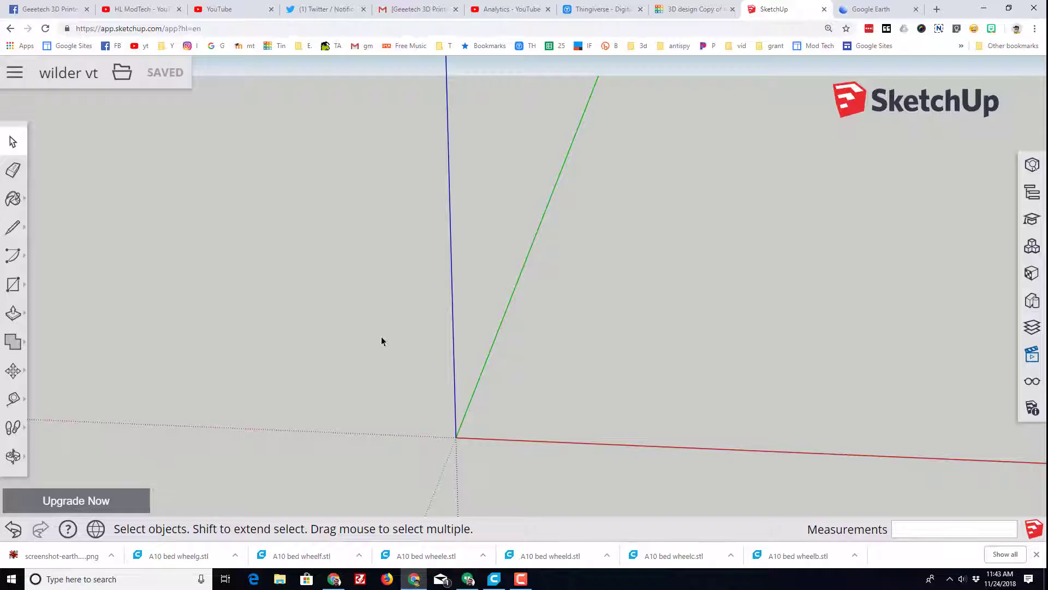
Step: Frame the large Wilder building in Google Earth in a close, north-up view
key(ctrl+Tab)
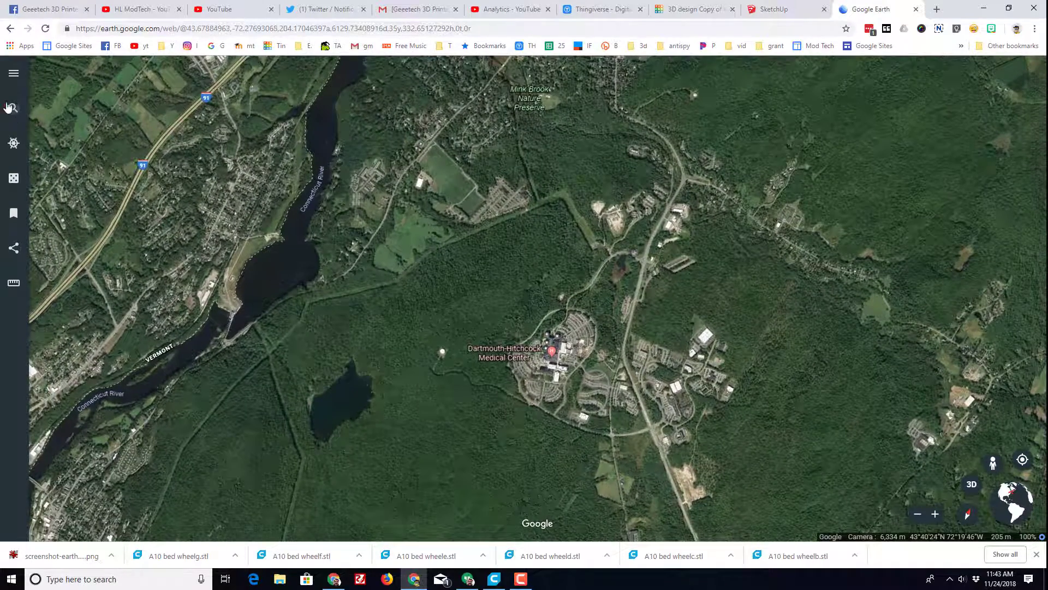
click(10, 106)
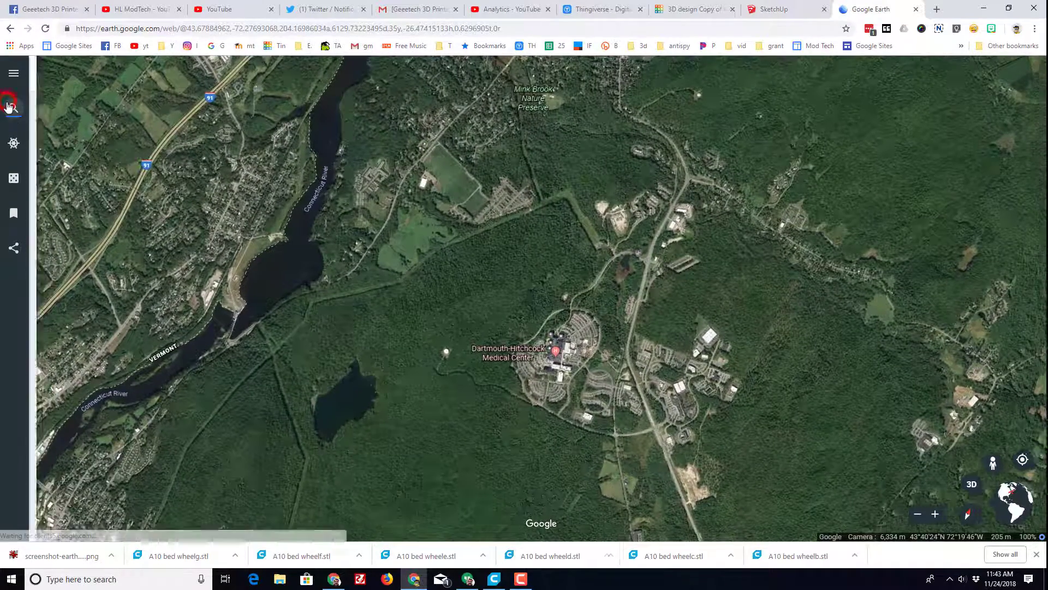
click(229, 77)
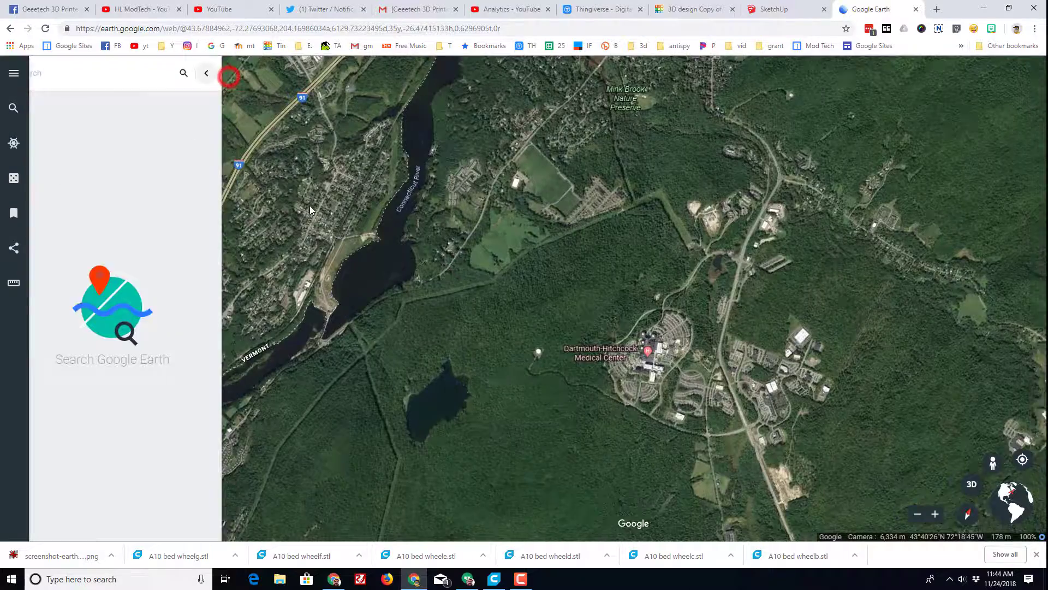
scroll(192, 201, up, 5)
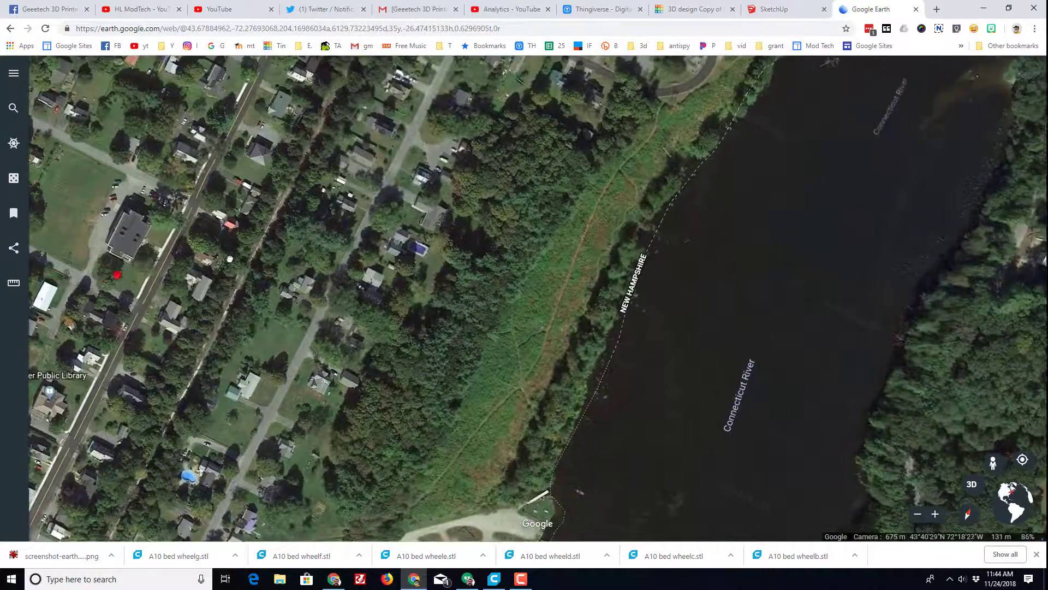
drag(229, 259, 442, 235)
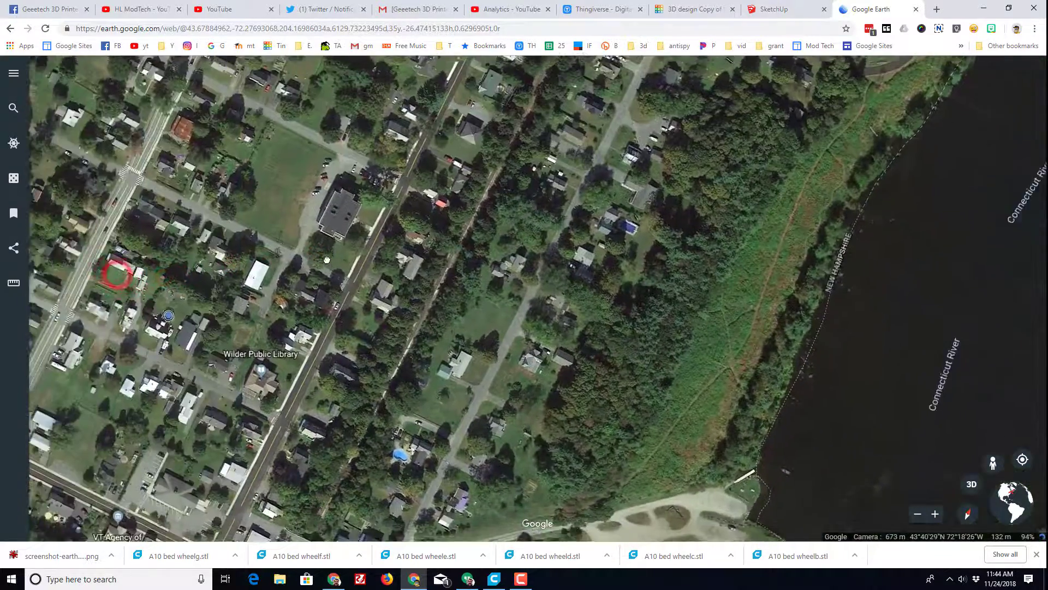
scroll(328, 260, up, 3)
drag(327, 186, 283, 356)
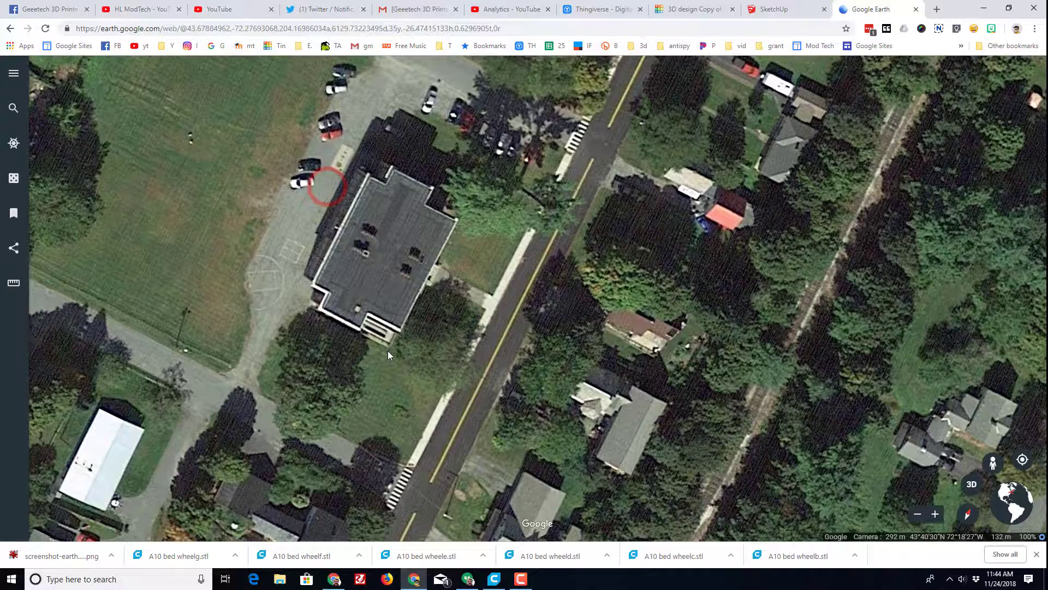
shift+drag(276, 310, 368, 332)
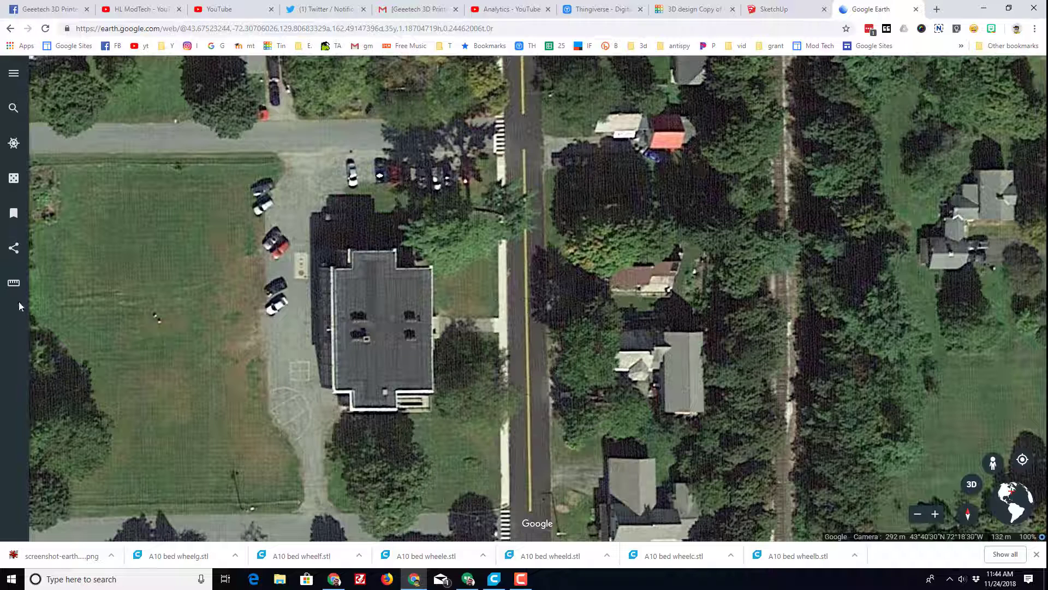
Step: Measure the building's east wall between roof corners at 26.63 m (87 ft)
click(14, 284)
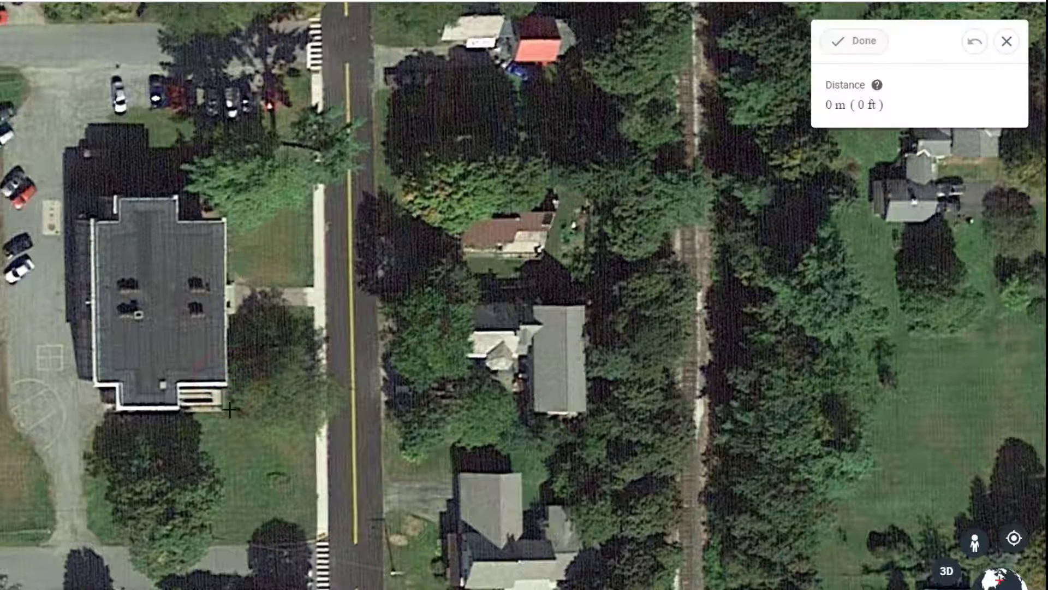
click(230, 385)
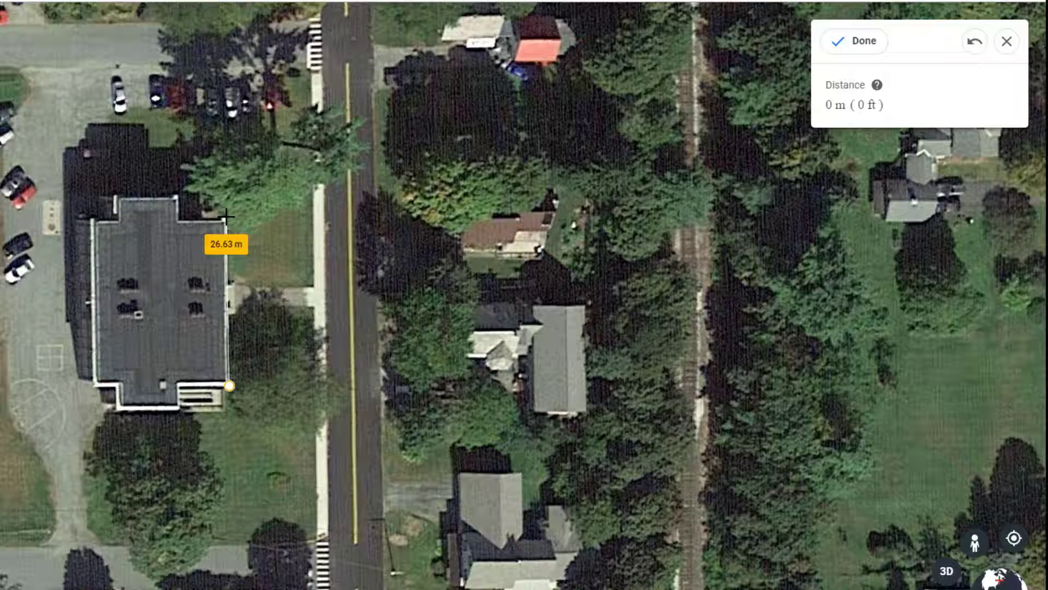
click(226, 217)
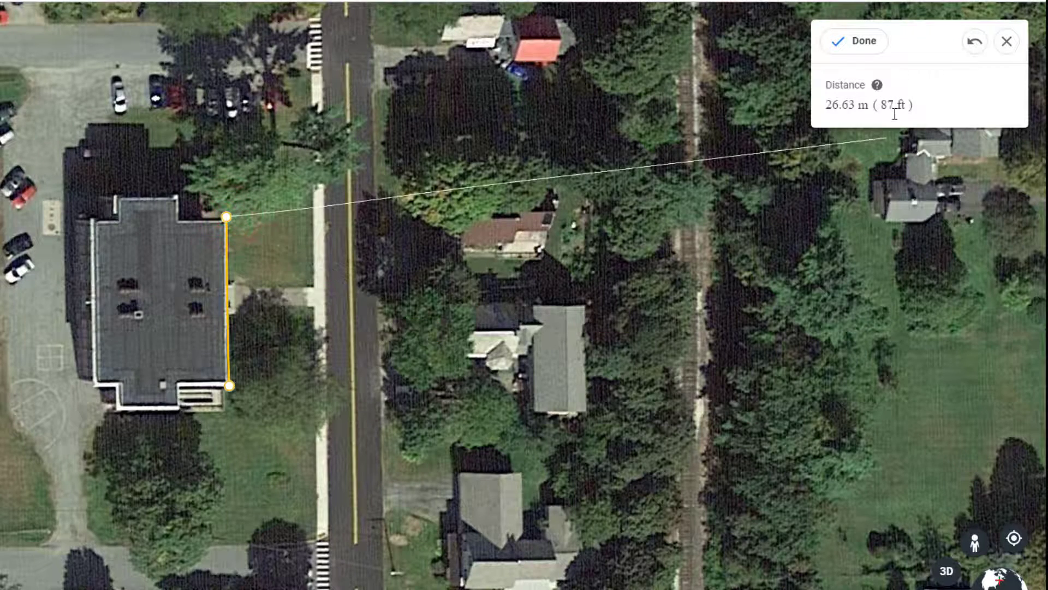
click(1006, 41)
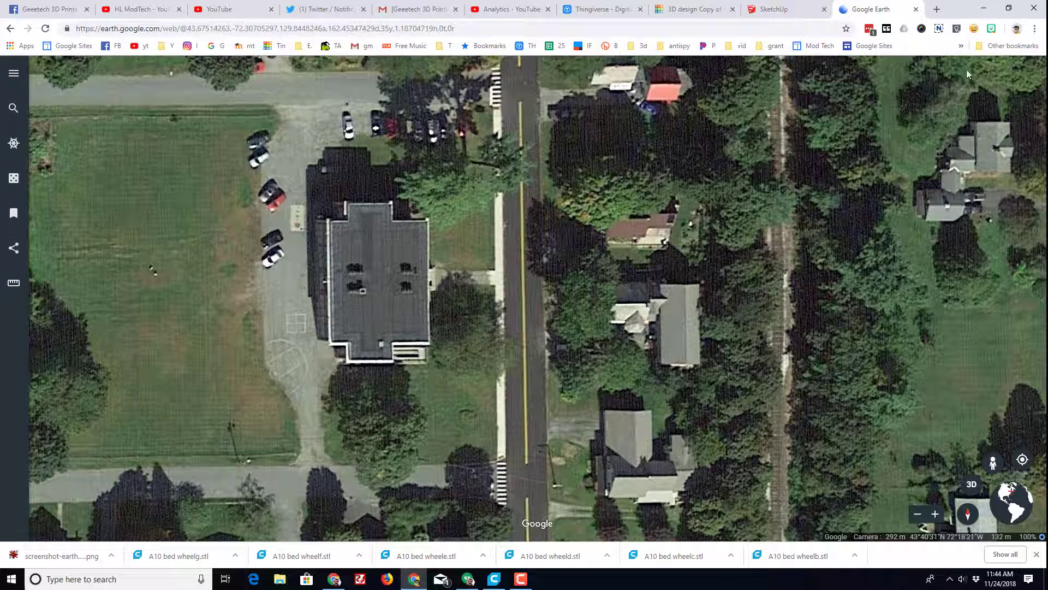
Step: Capture a cropped screenshot of the building from Google Earth and save it as a PNG in Downloads
click(939, 30)
click(846, 116)
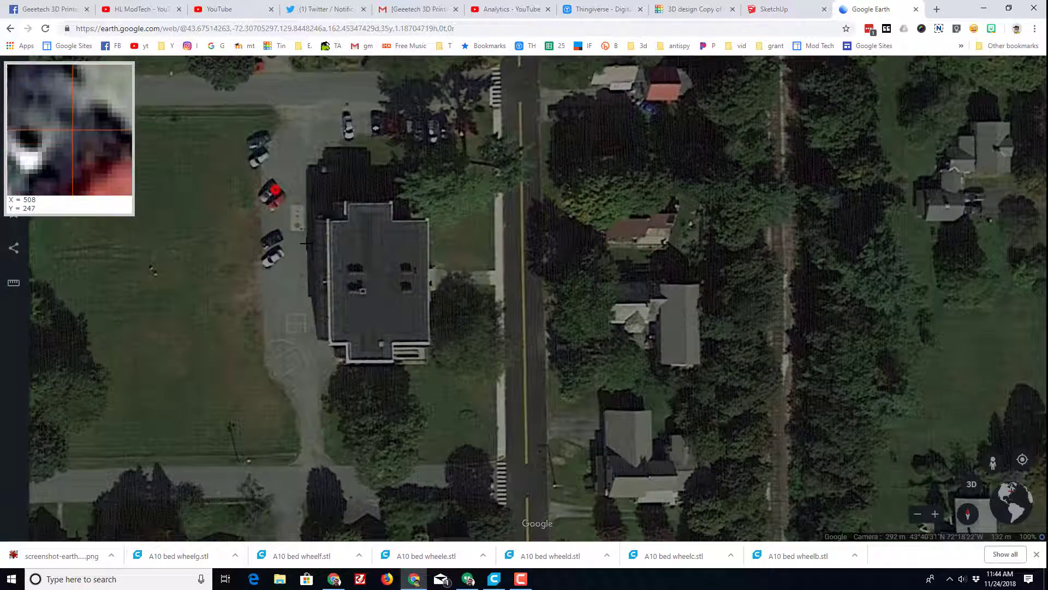
drag(275, 190, 461, 374)
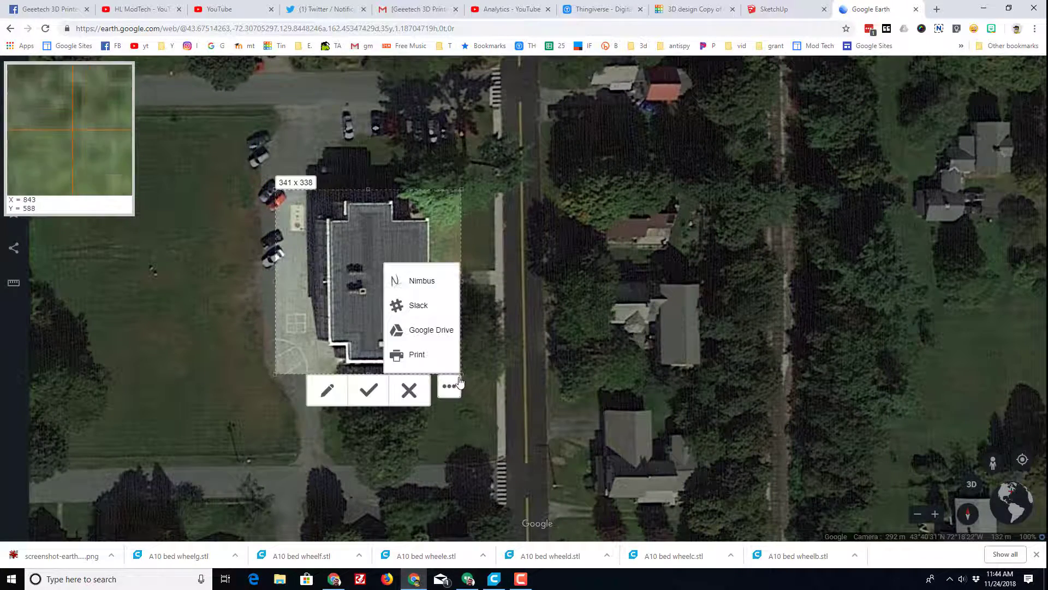
click(368, 391)
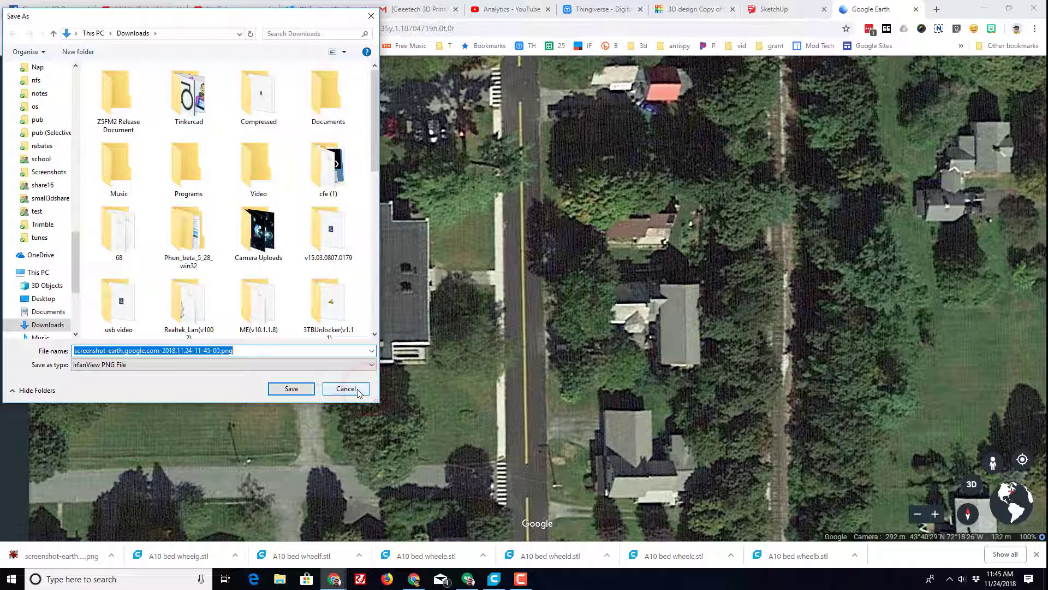
click(291, 388)
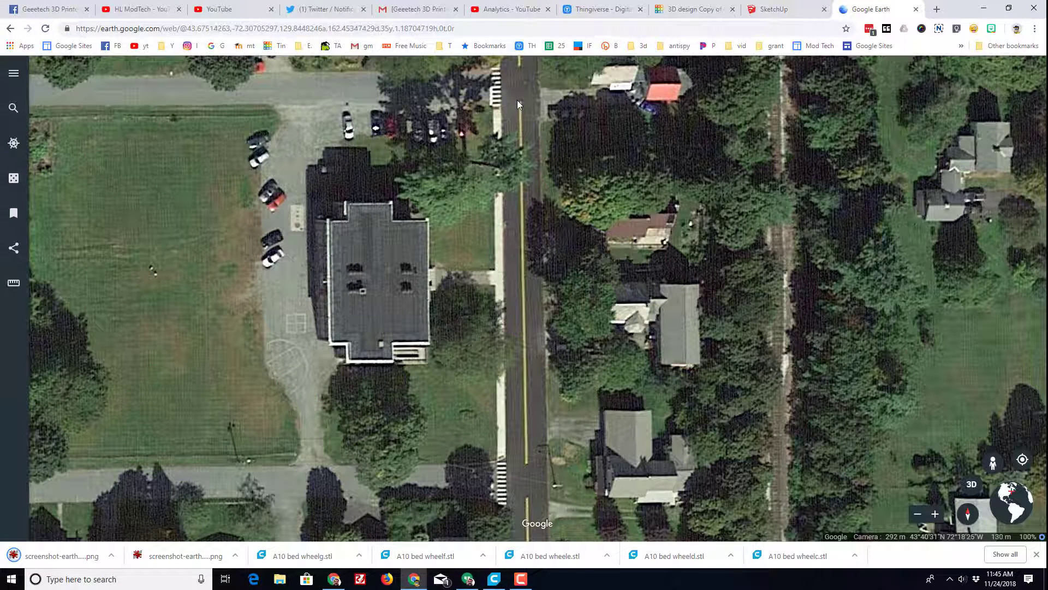
Step: Insert the Google Earth screenshot PNG from Downloads into the SketchUp model as an image
click(763, 11)
click(121, 73)
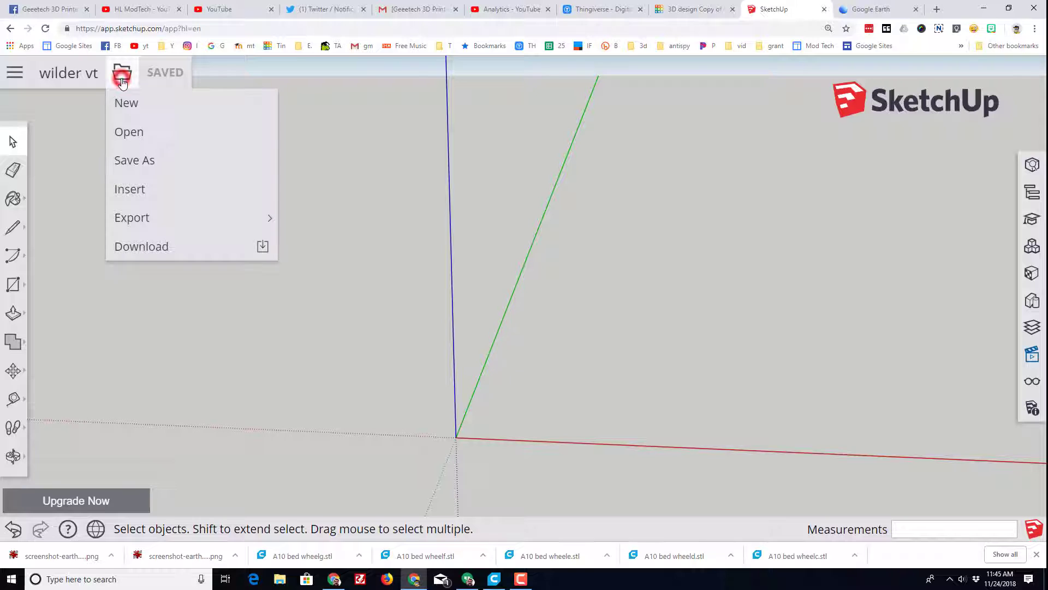
click(138, 189)
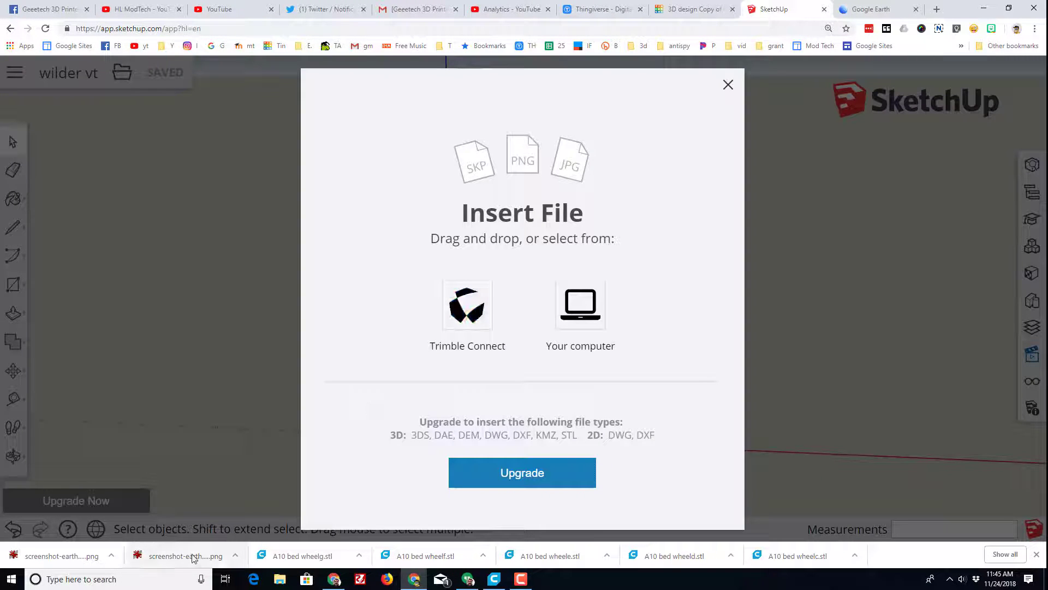
click(281, 580)
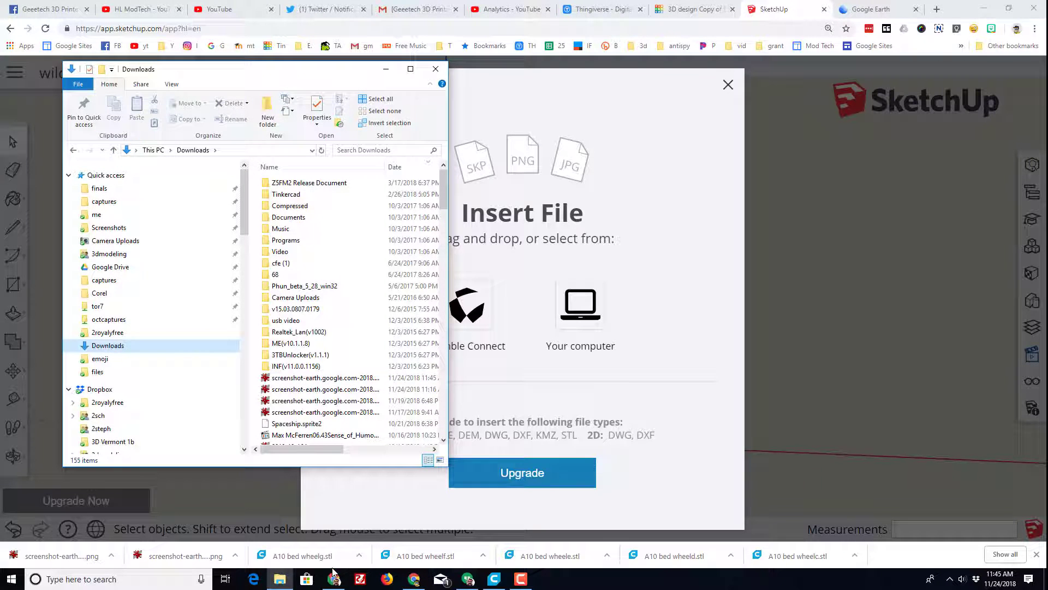
drag(290, 377, 305, 375)
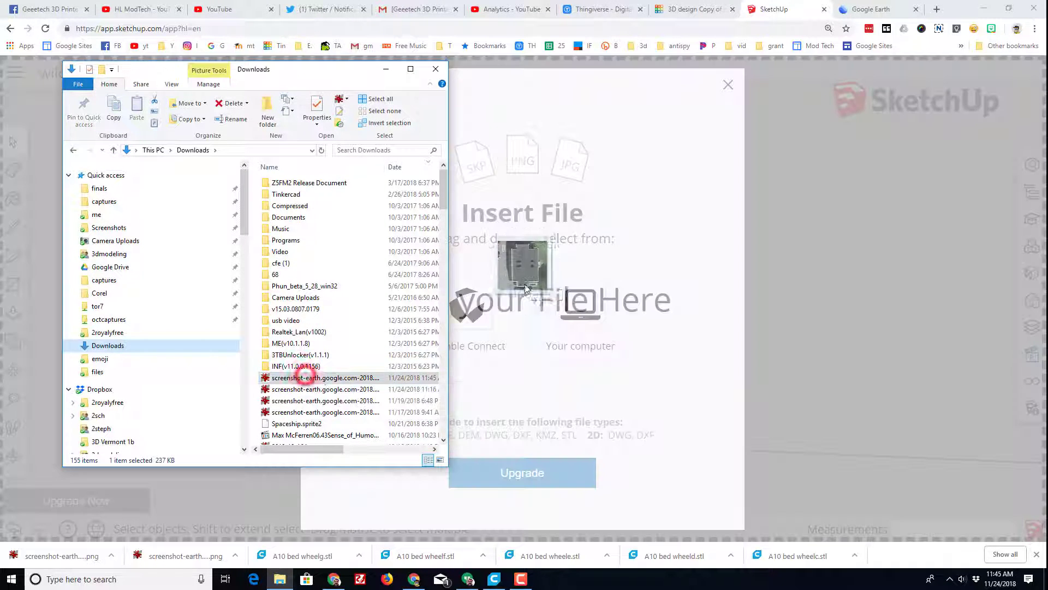
click(435, 431)
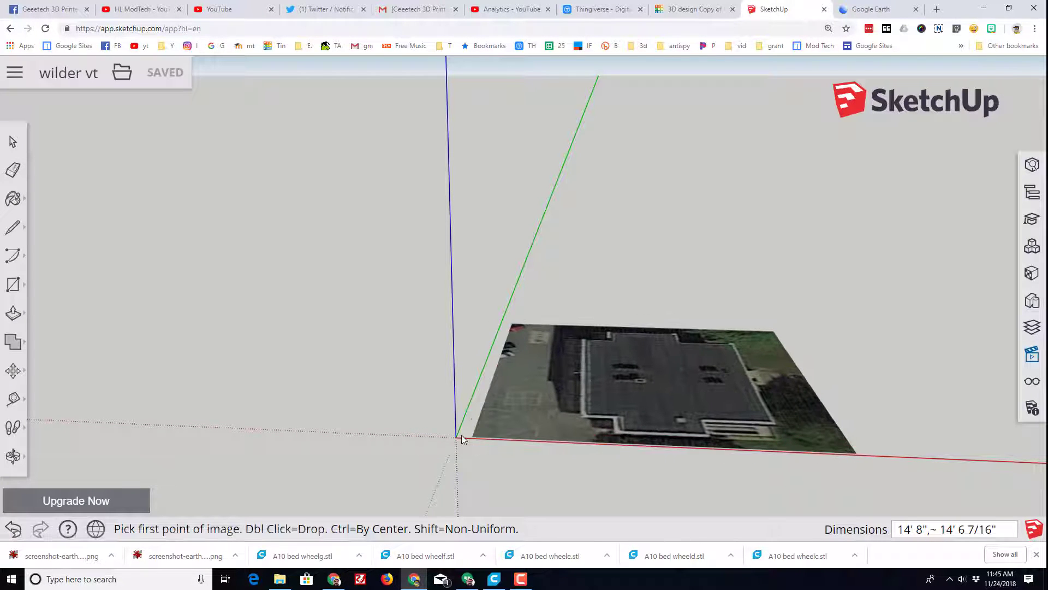
Step: Anchor the image's first corner at the origin and orbit to view it from above
click(455, 437)
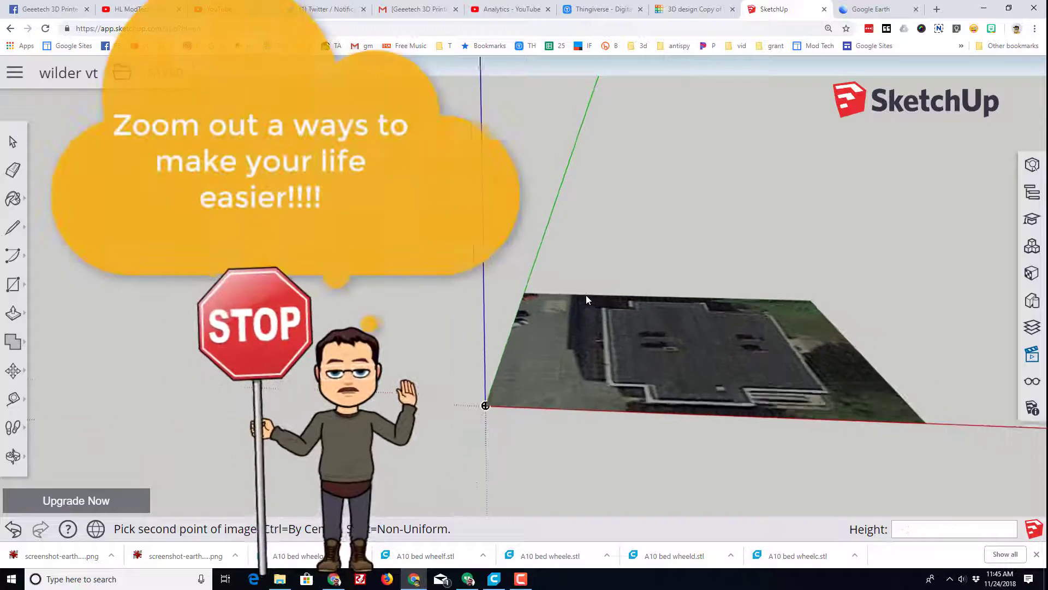
middle_drag(586, 295, 453, 454)
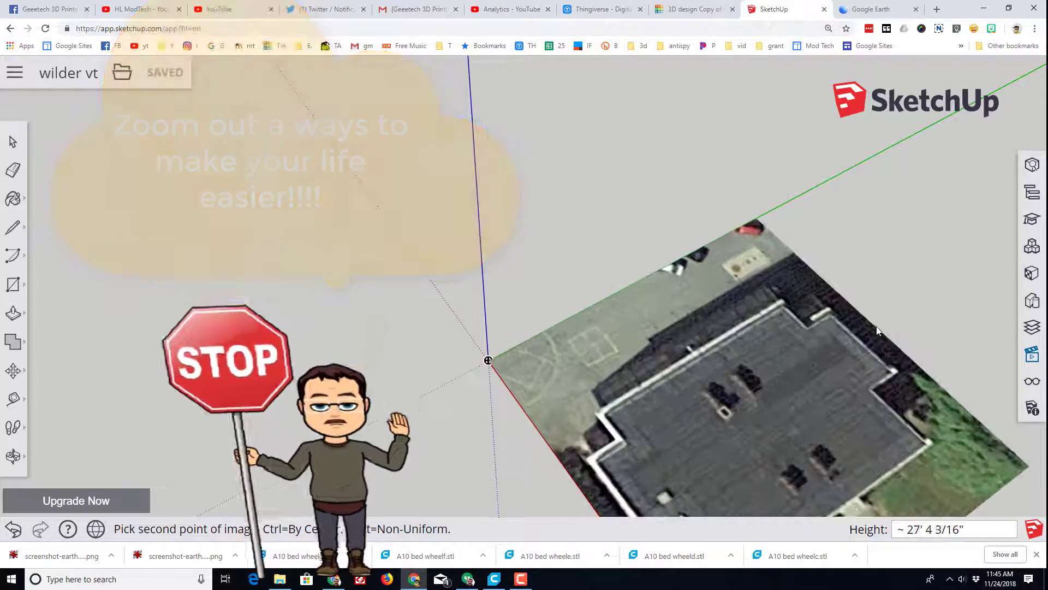
scroll(982, 481, down, 5)
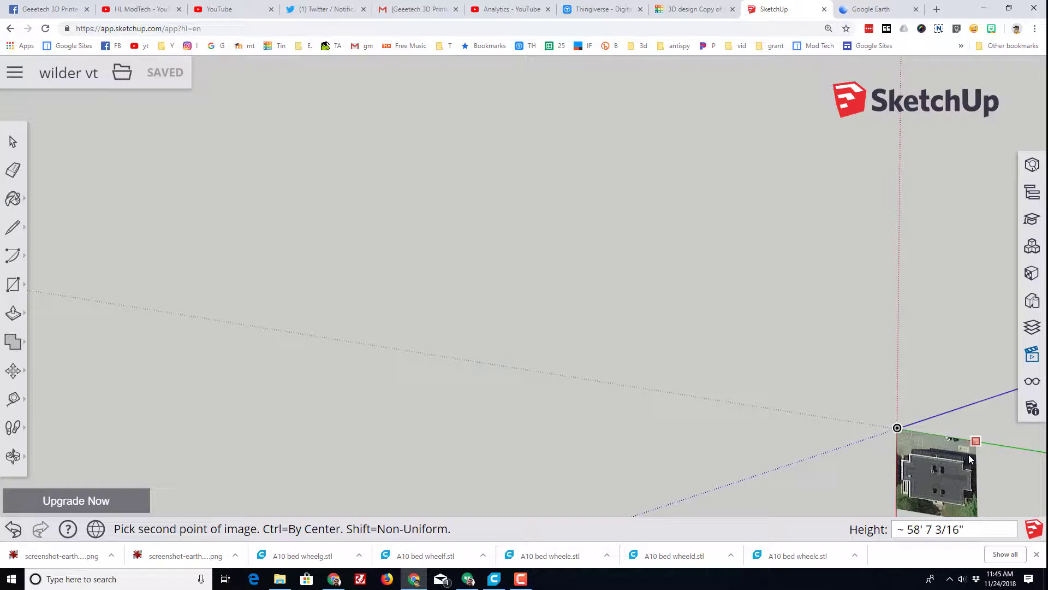
middle_drag(925, 415, 396, 249)
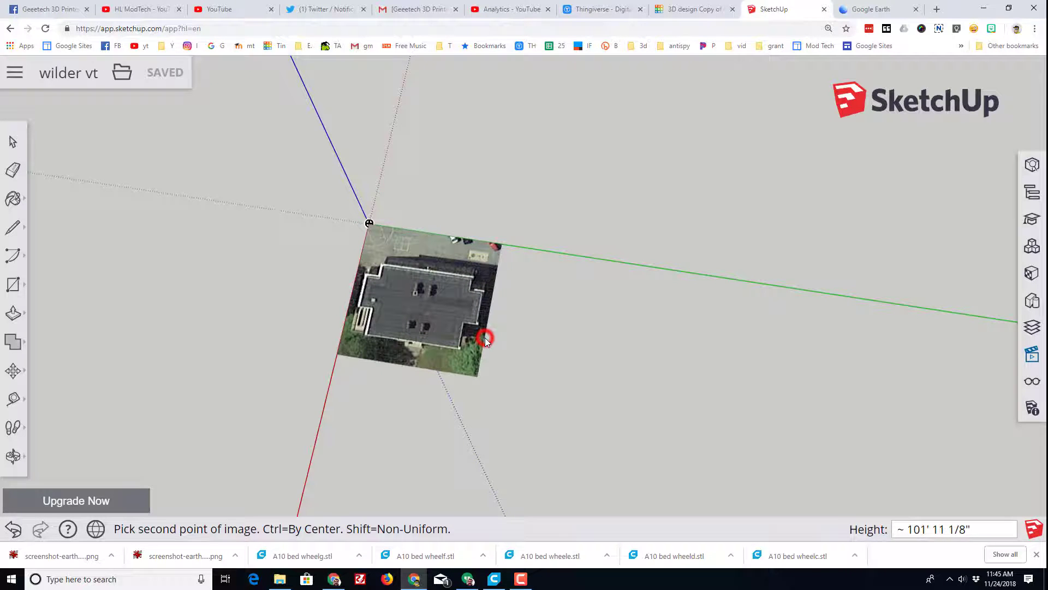
Step: Finish sizing the image, then dimension the front roof corners at 69' 5 3/4" below the image
click(485, 337)
scroll(425, 408, up, 3)
mouse_move(13, 399)
click(72, 350)
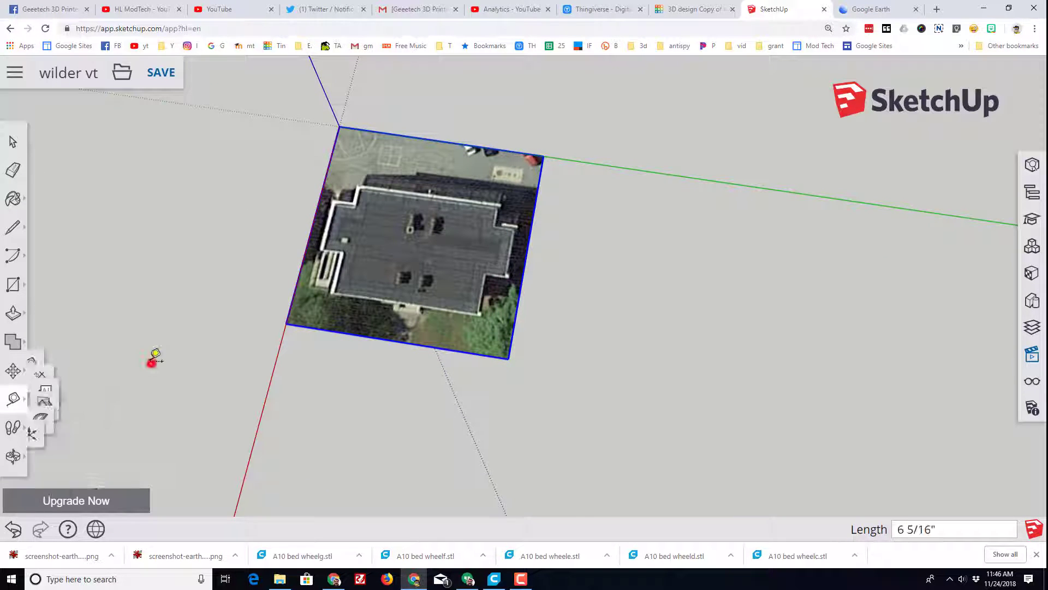
click(14, 400)
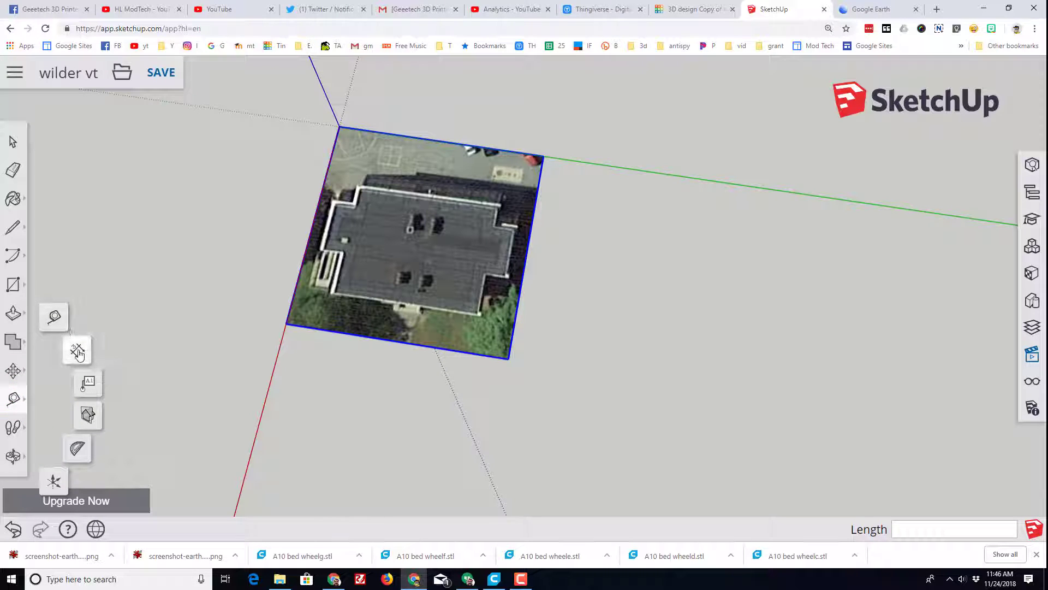
click(77, 350)
scroll(347, 311, up, 2)
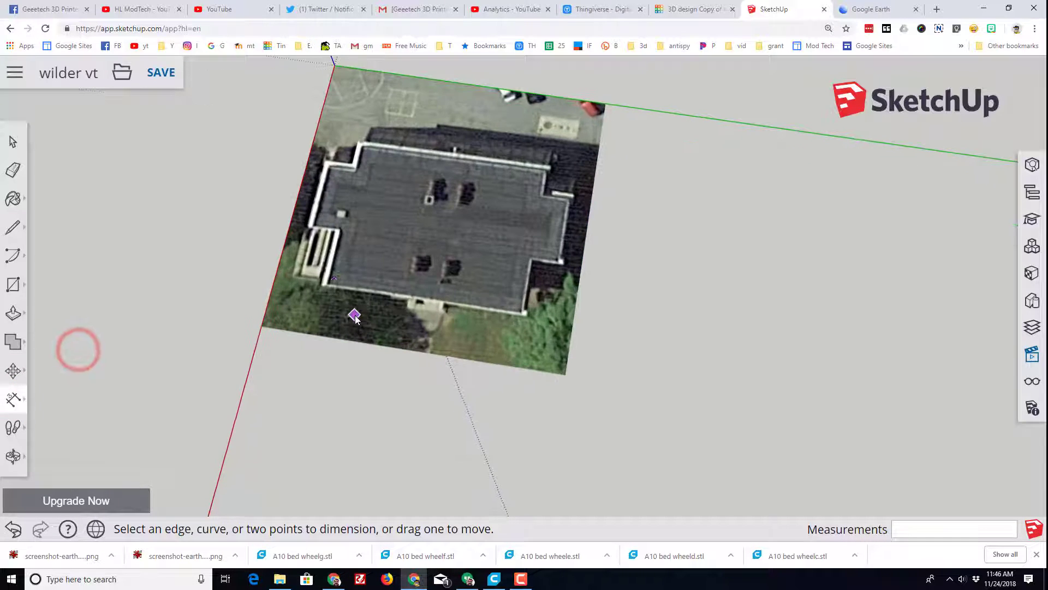
click(320, 284)
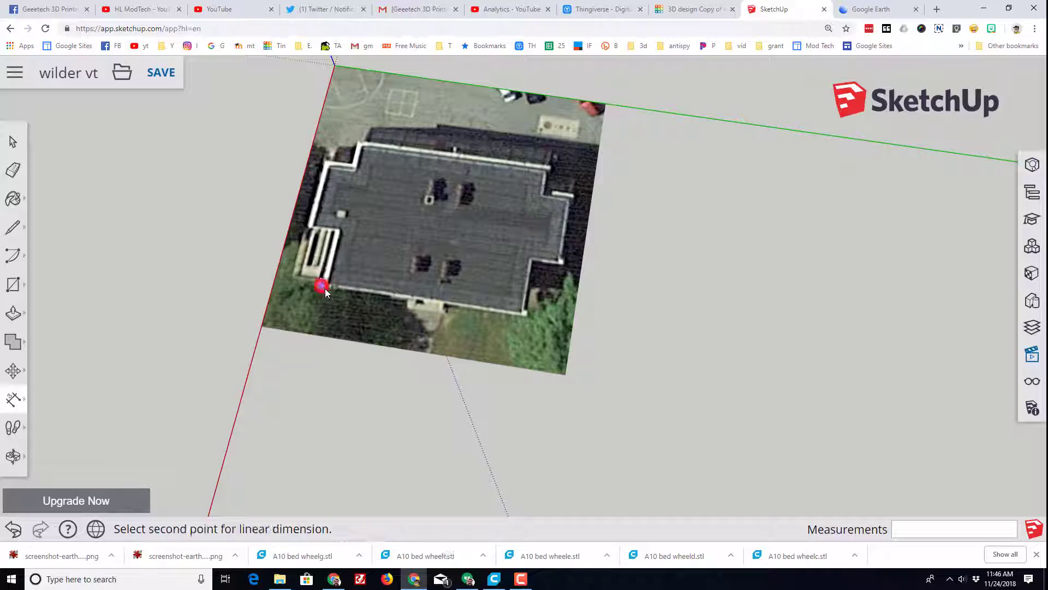
click(524, 316)
click(493, 382)
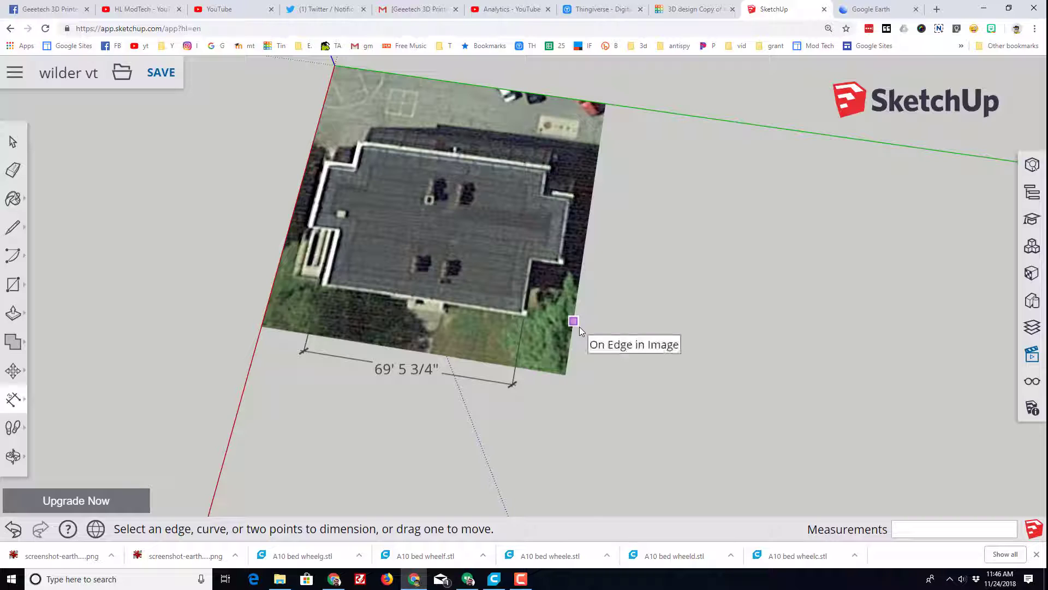
key(space)
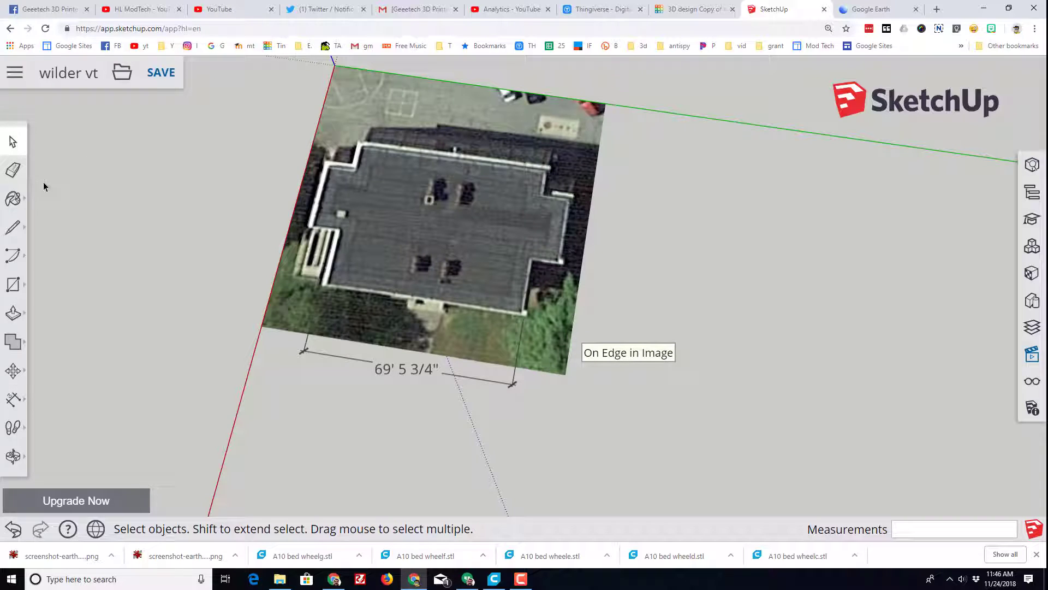
Step: Scale the aerial image by 1.26 so the front wall dimension reads 87' 6 9/16"
click(546, 336)
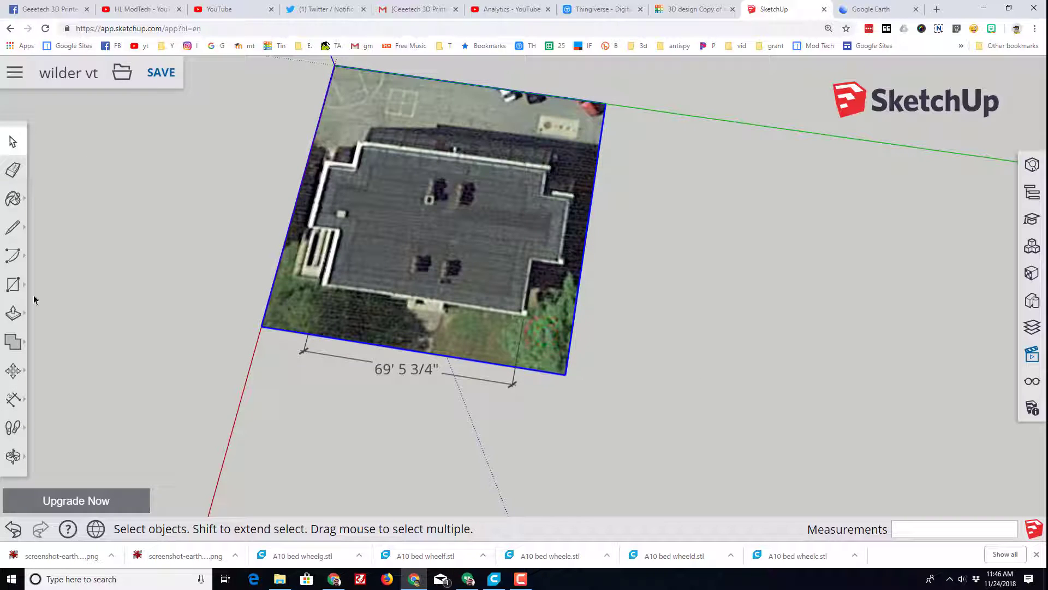
click(13, 371)
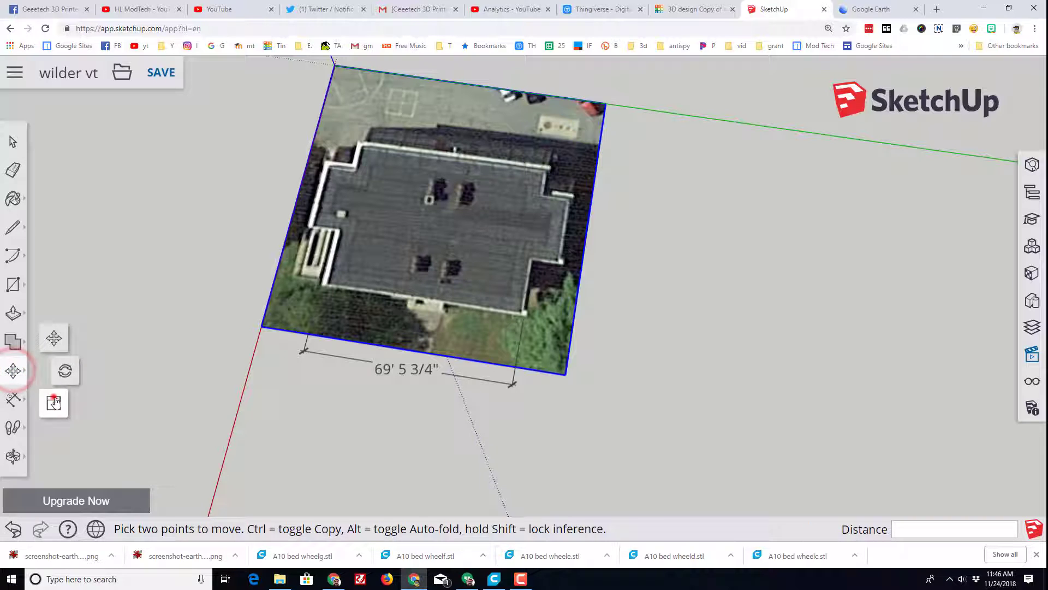
click(54, 398)
drag(568, 377, 677, 440)
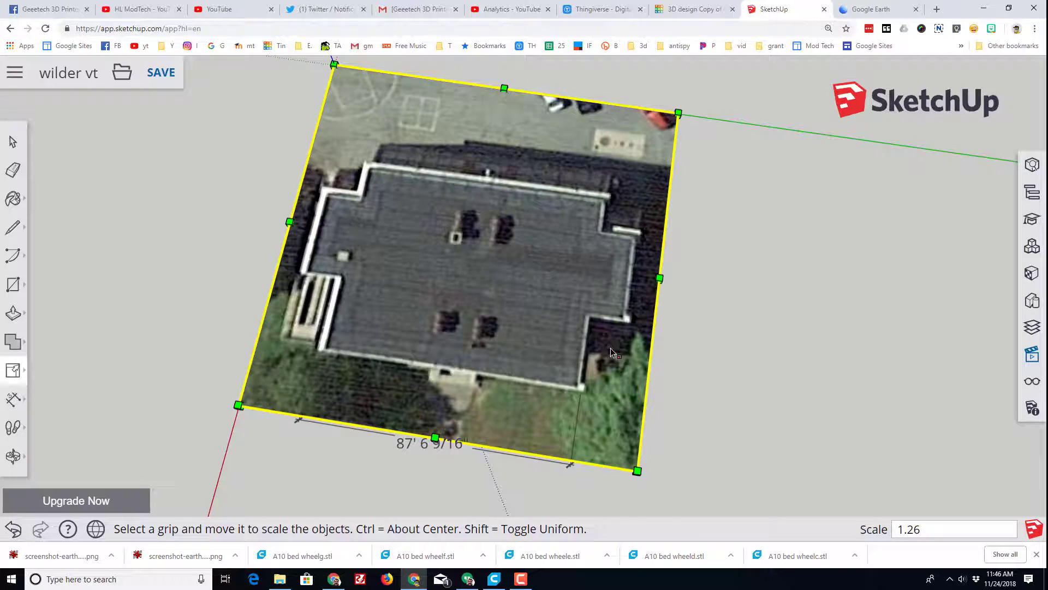
middle_drag(610, 349, 772, 254)
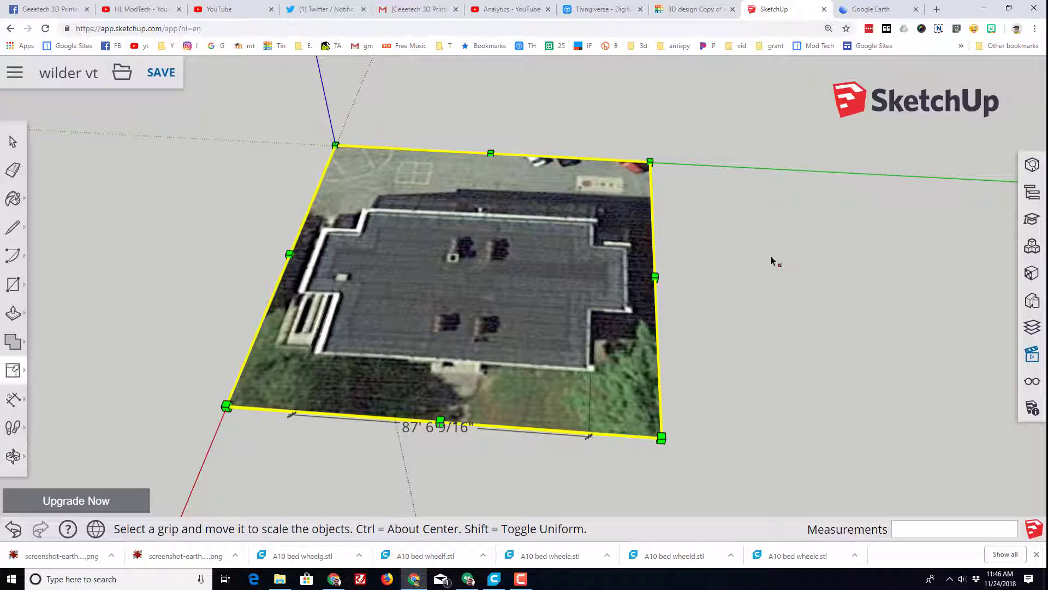
Step: Place the model axes' origin at the roof corner with the green axis along the roof edge
click(12, 141)
middle_drag(415, 284, 466, 300)
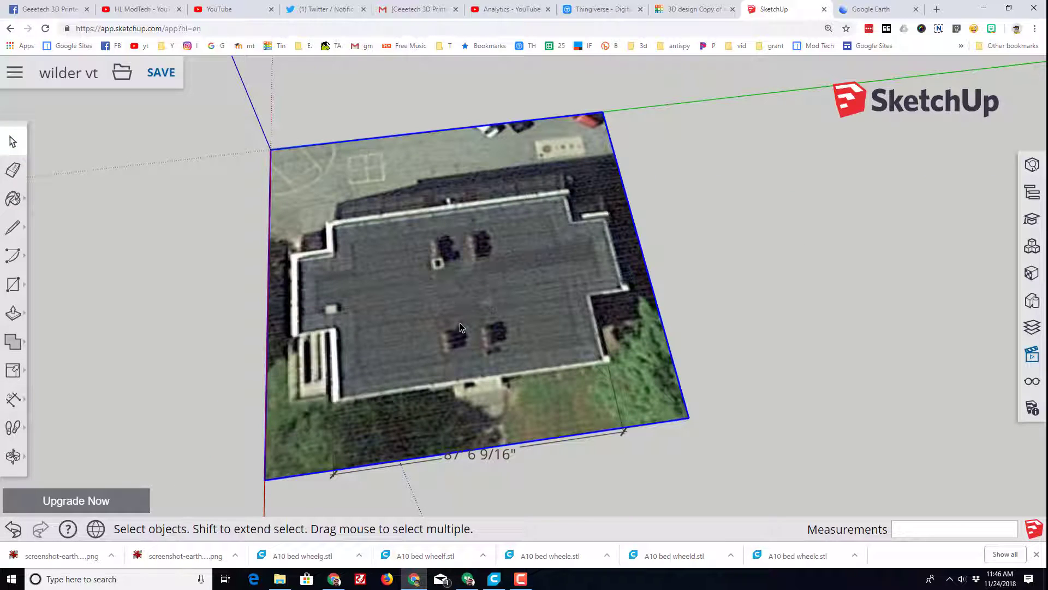
click(13, 398)
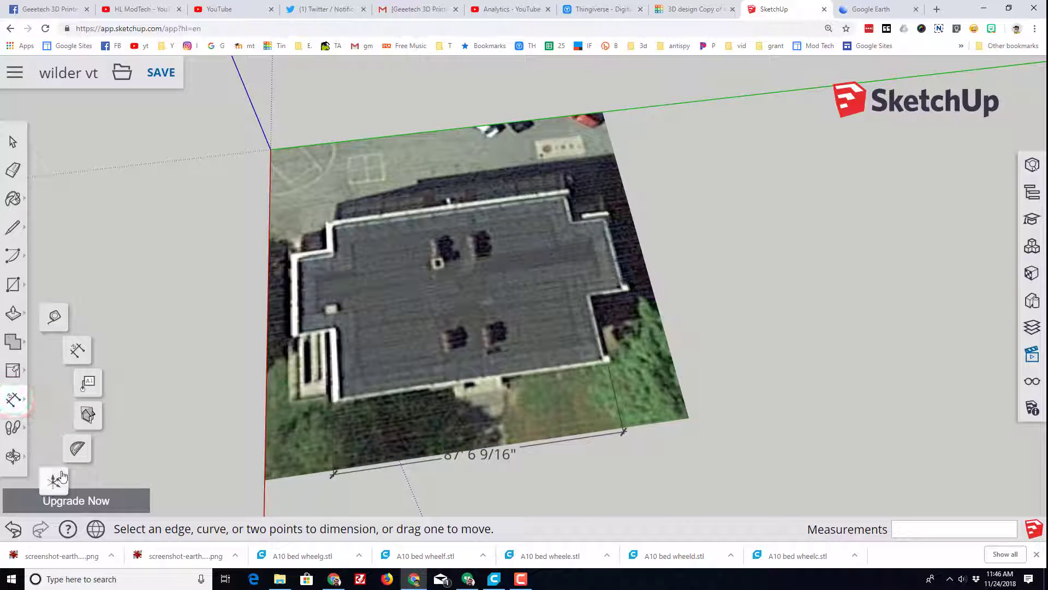
click(53, 479)
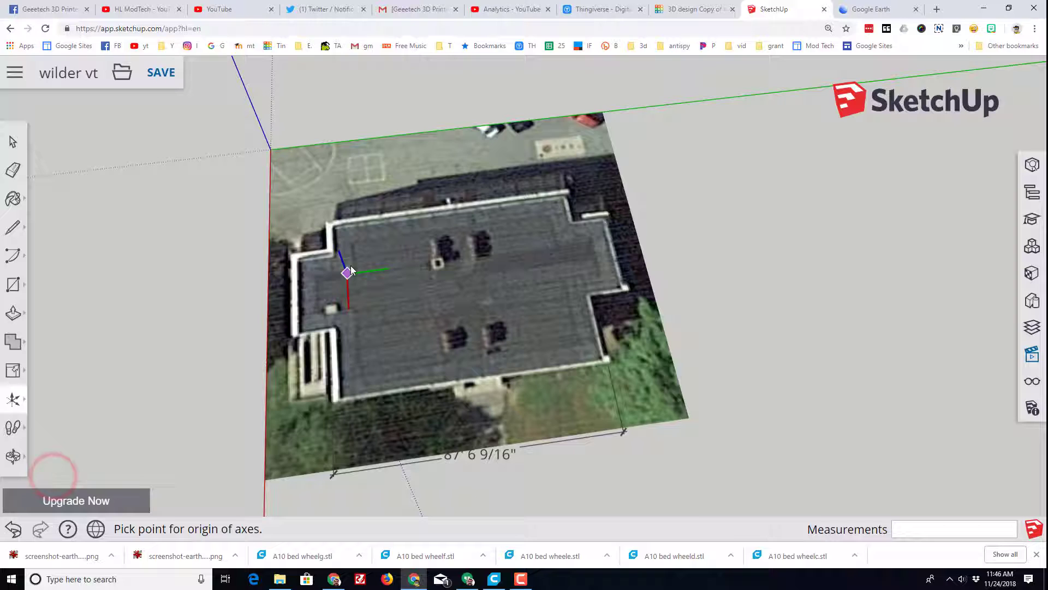
scroll(344, 257, up, 4)
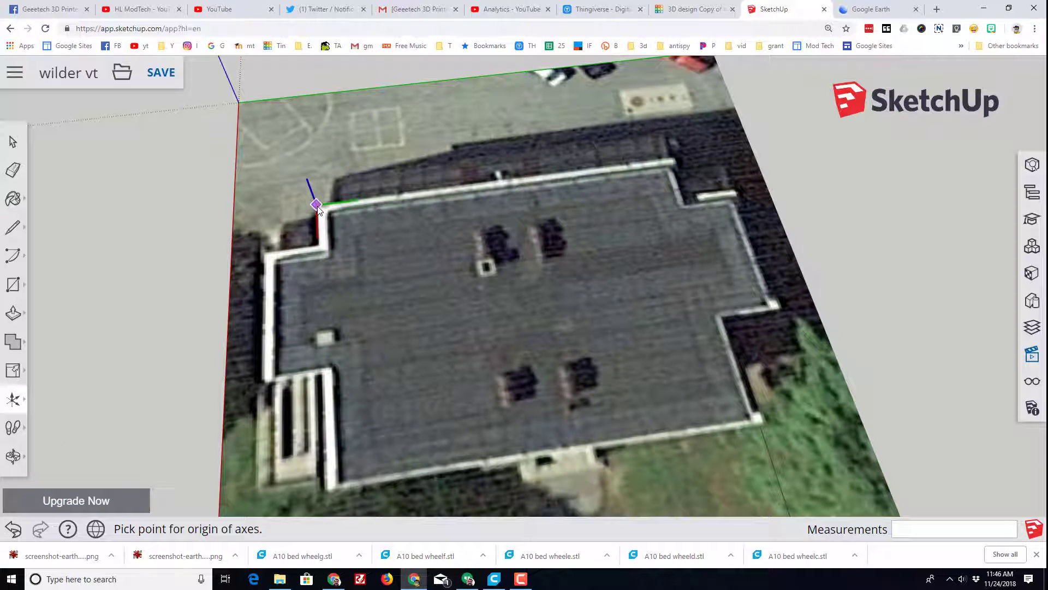
click(316, 205)
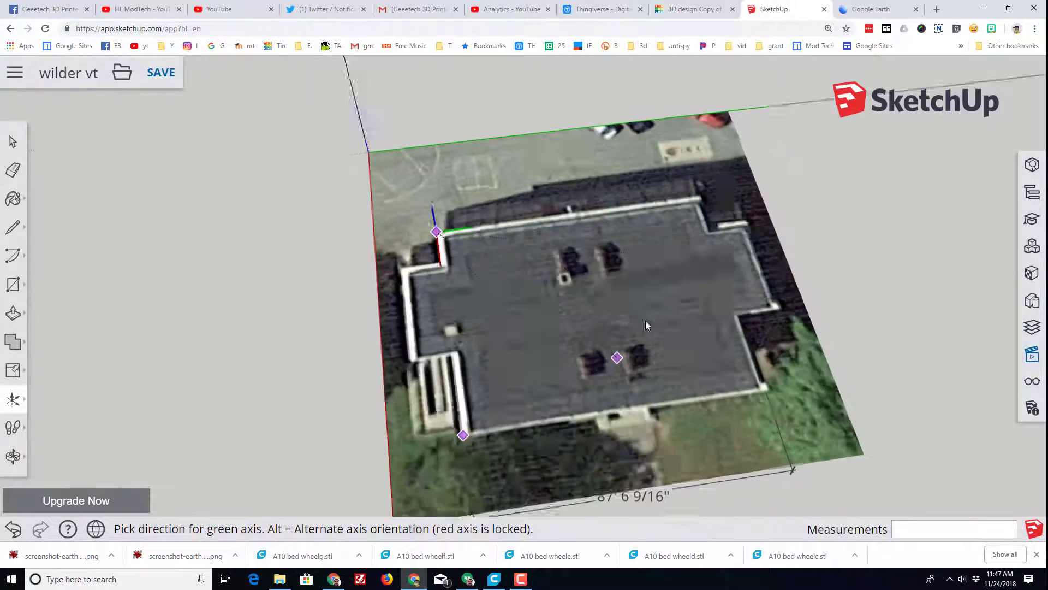
middle_drag(645, 321, 622, 365)
scroll(683, 355, up, 10)
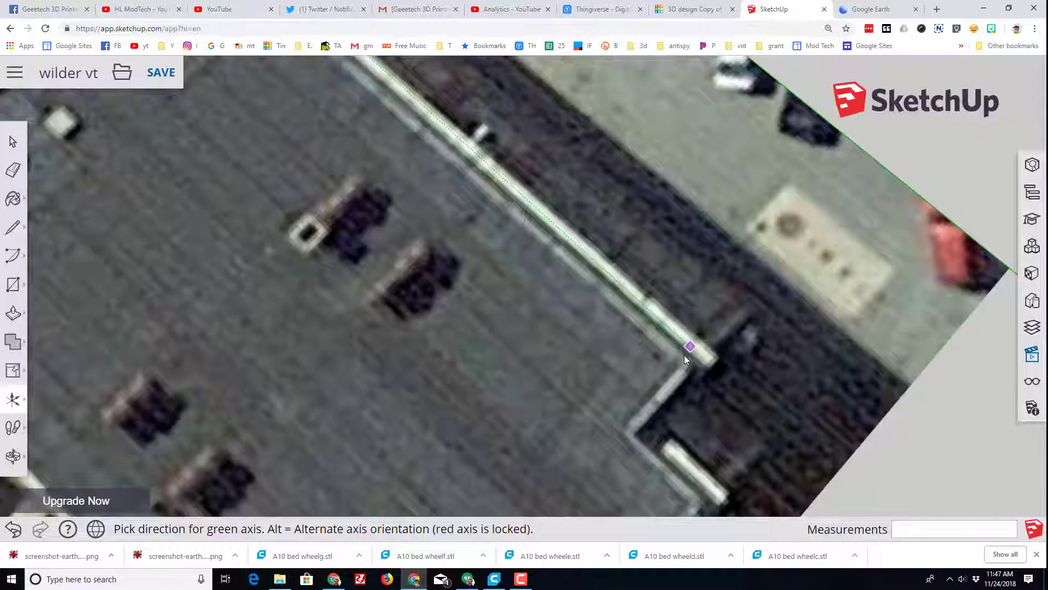
scroll(750, 376, up, 2)
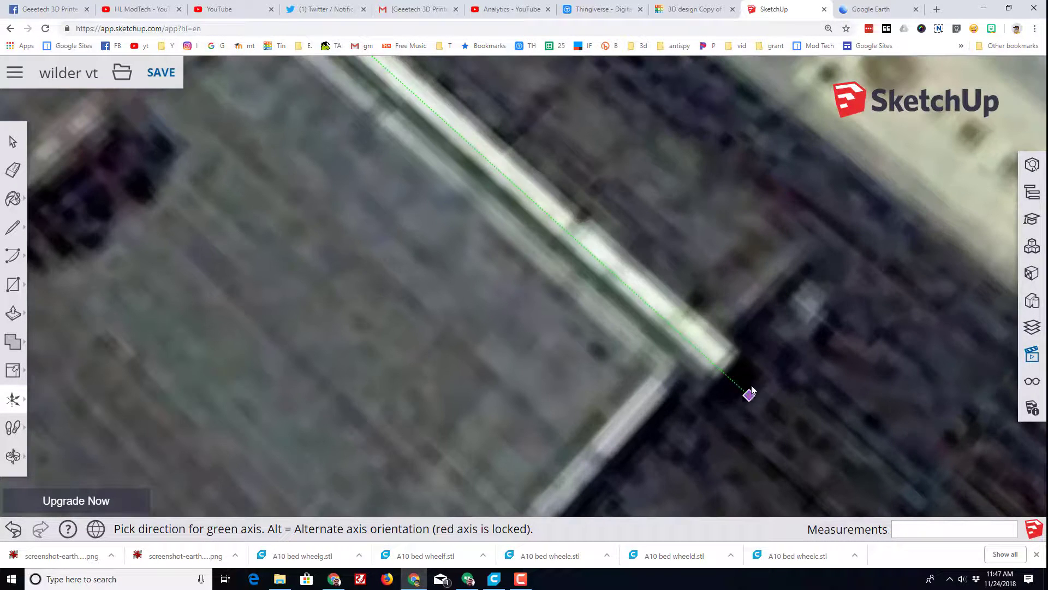
click(737, 357)
scroll(736, 355, down, 15)
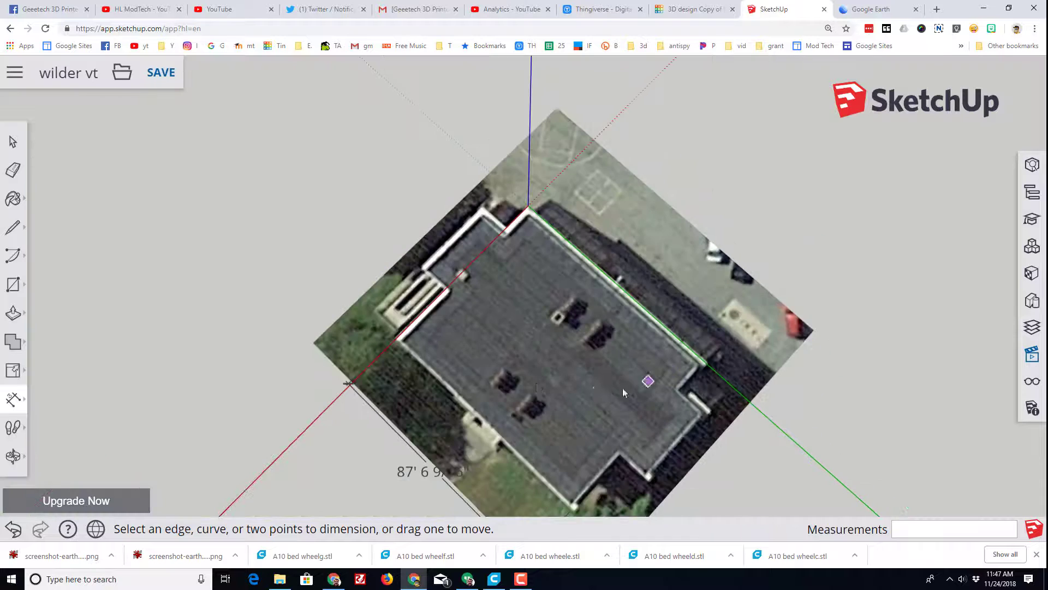
middle_drag(623, 388, 714, 386)
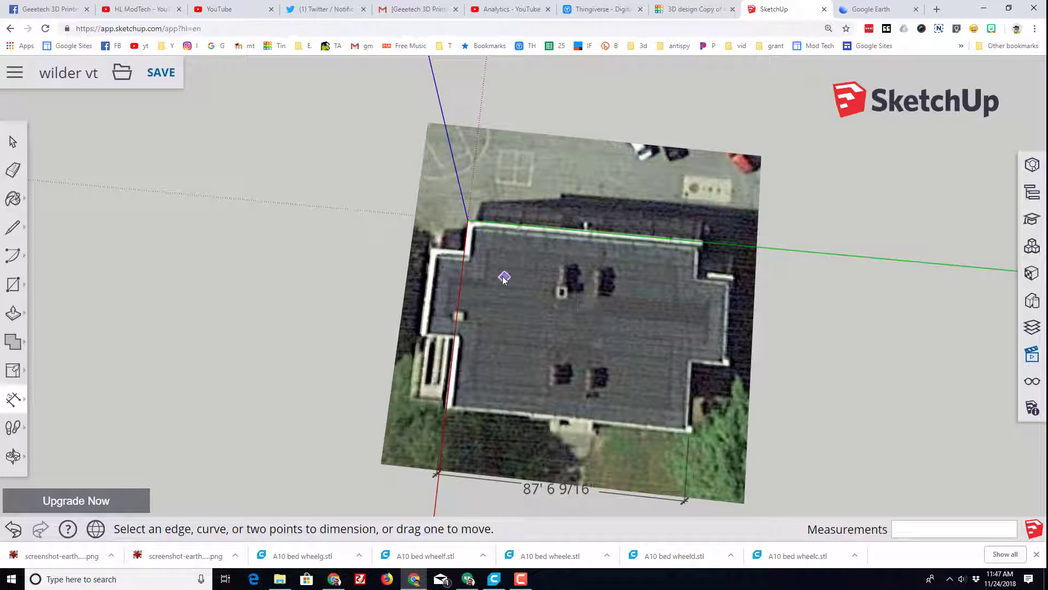
Step: Draw a rectangle over the main roof block between its opposite corners on the aerial image
click(13, 285)
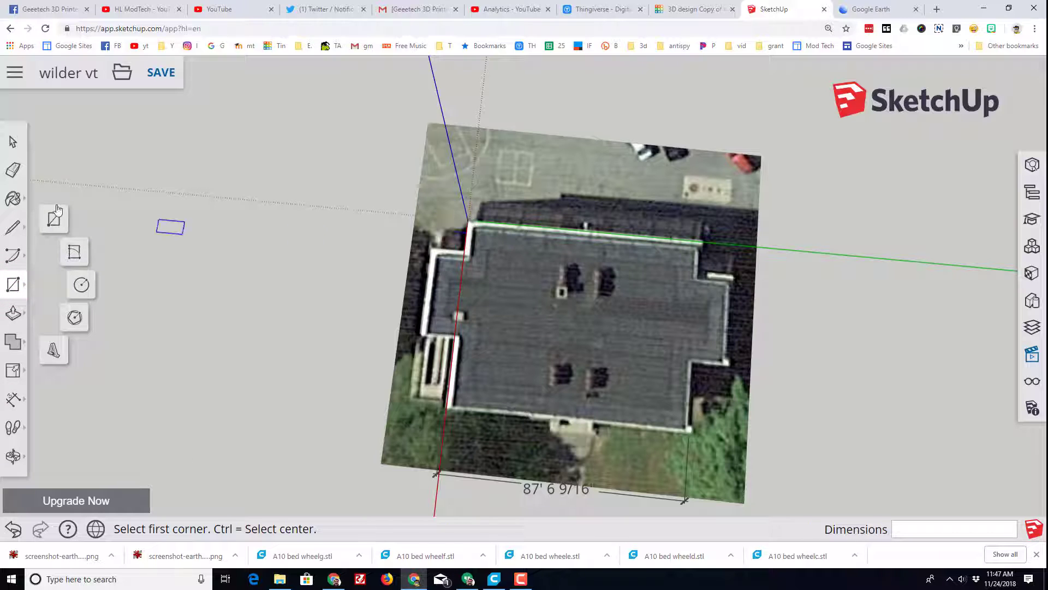
click(12, 284)
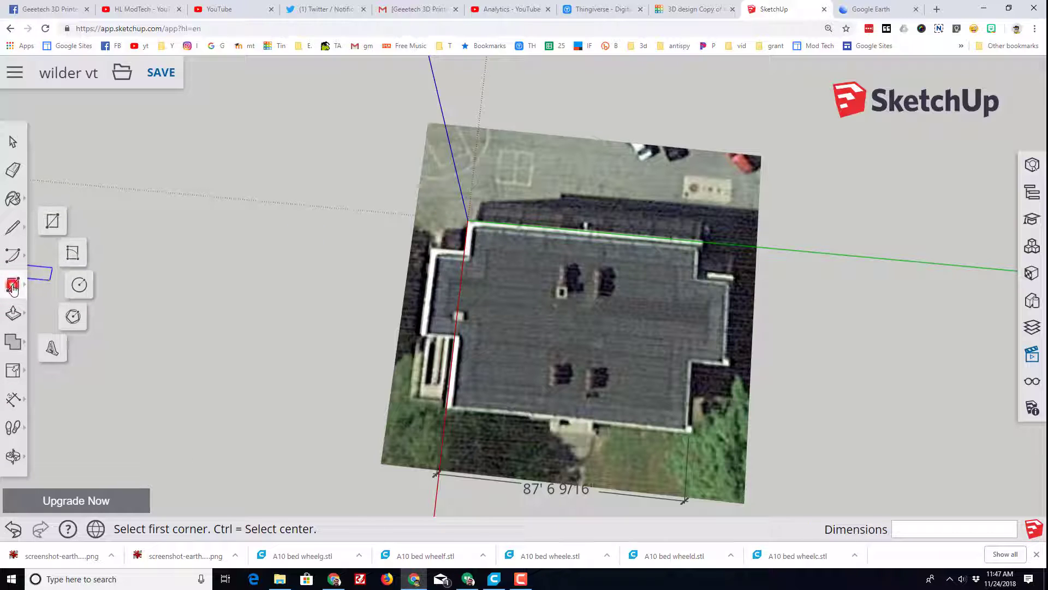
click(52, 221)
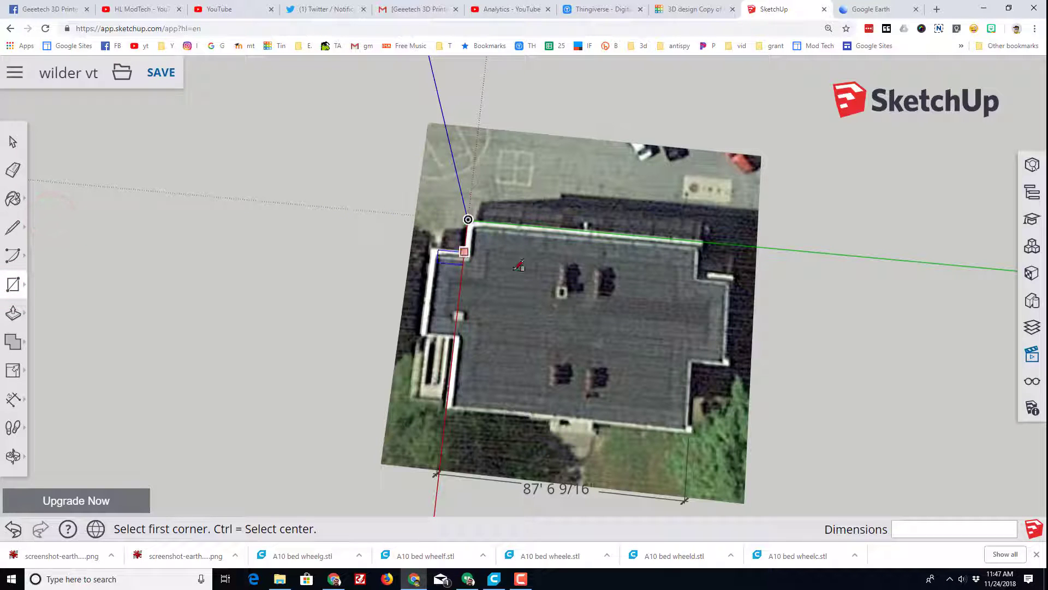
click(468, 219)
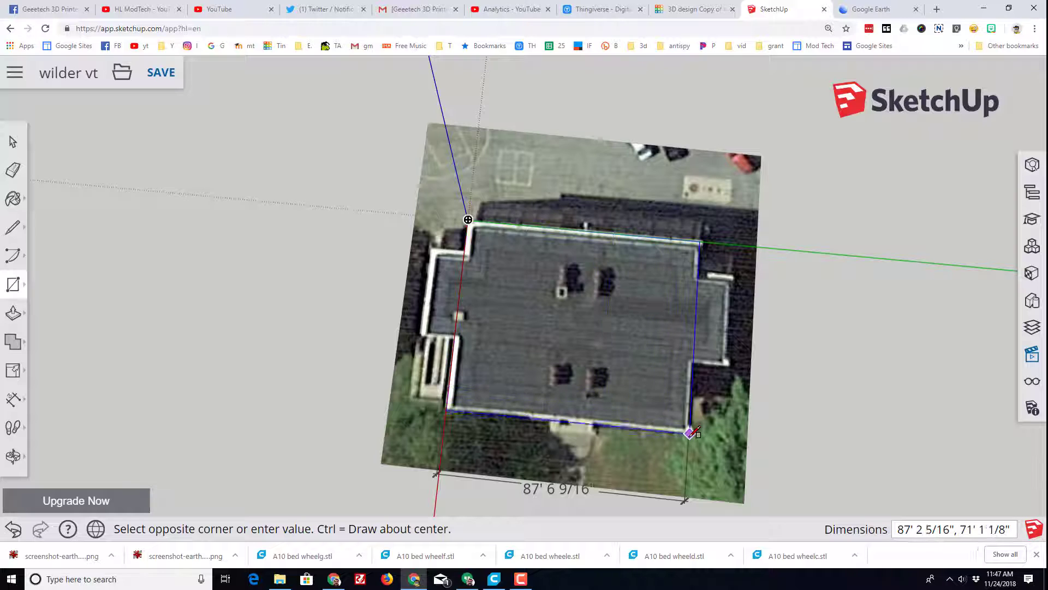
scroll(687, 427, up, 5)
scroll(688, 426, up, 1)
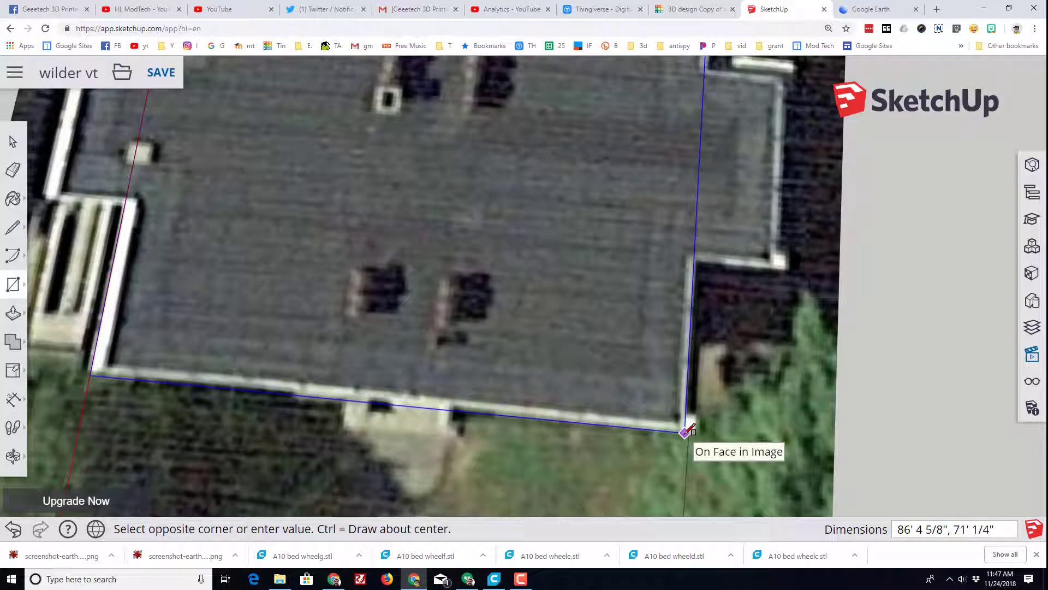
click(687, 432)
scroll(577, 391, down, 6)
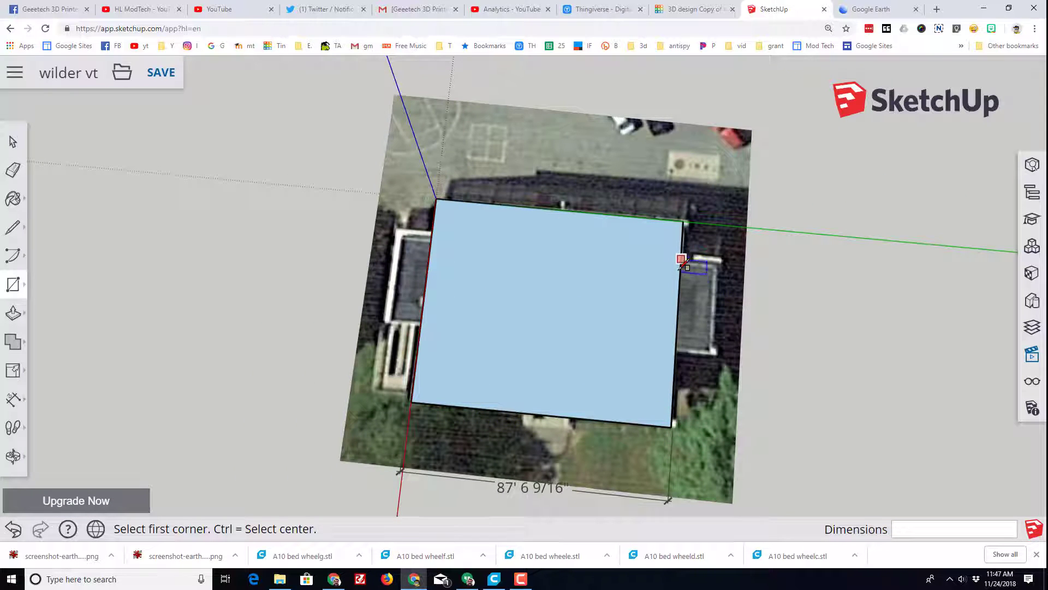
scroll(682, 265, up, 2)
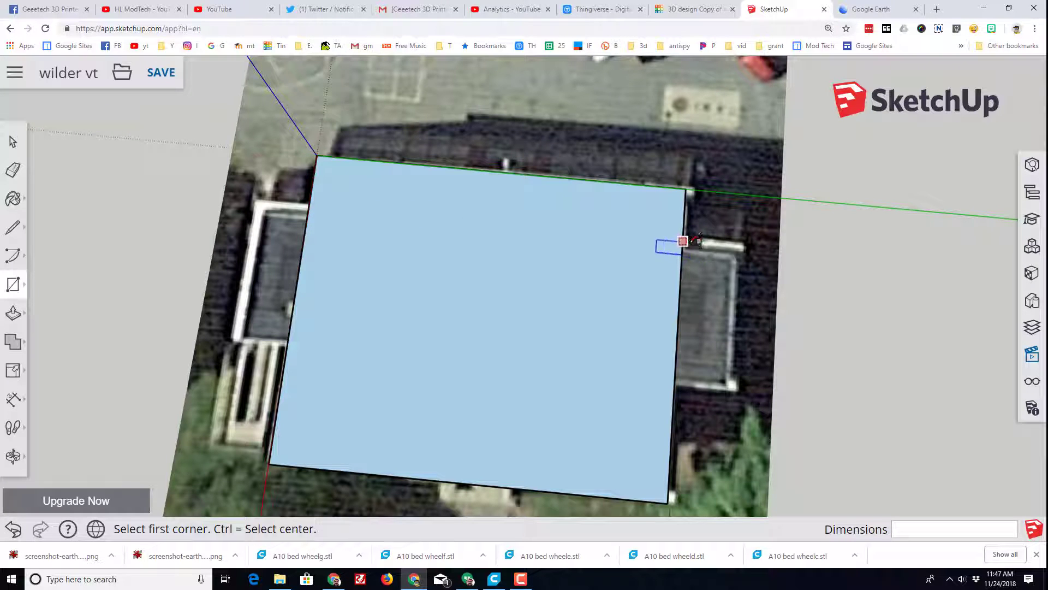
Step: Draw rectangles over the left and right wings, the right one joining the main footprint
click(309, 204)
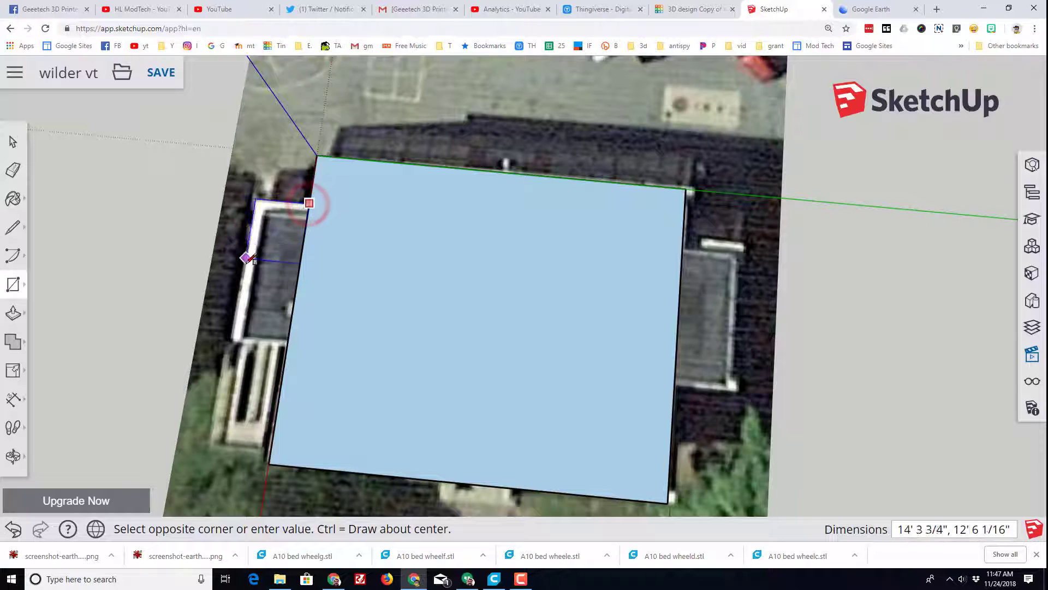
click(233, 340)
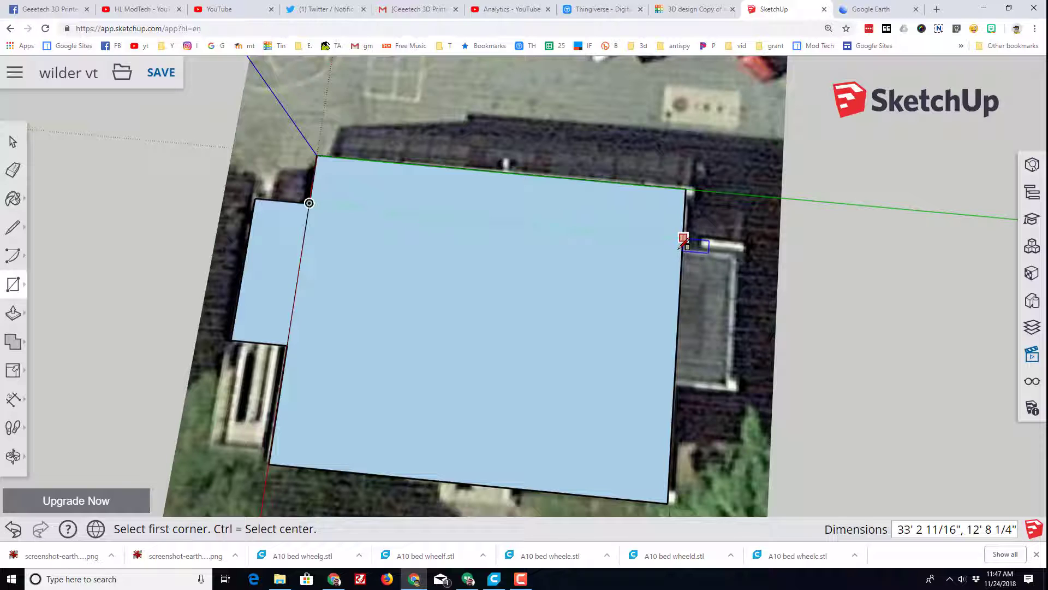
click(683, 237)
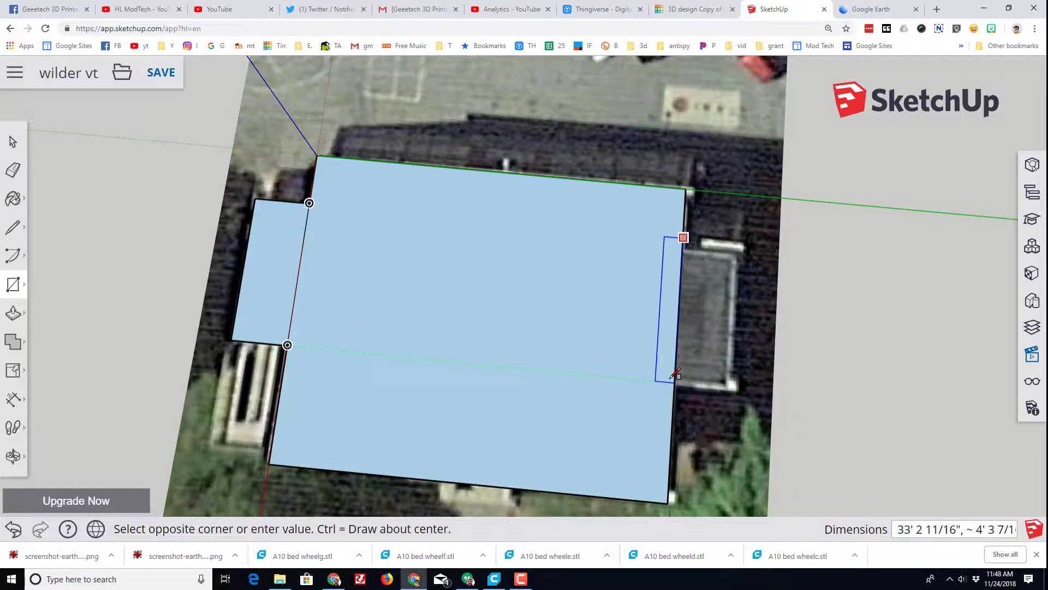
click(734, 386)
key(e)
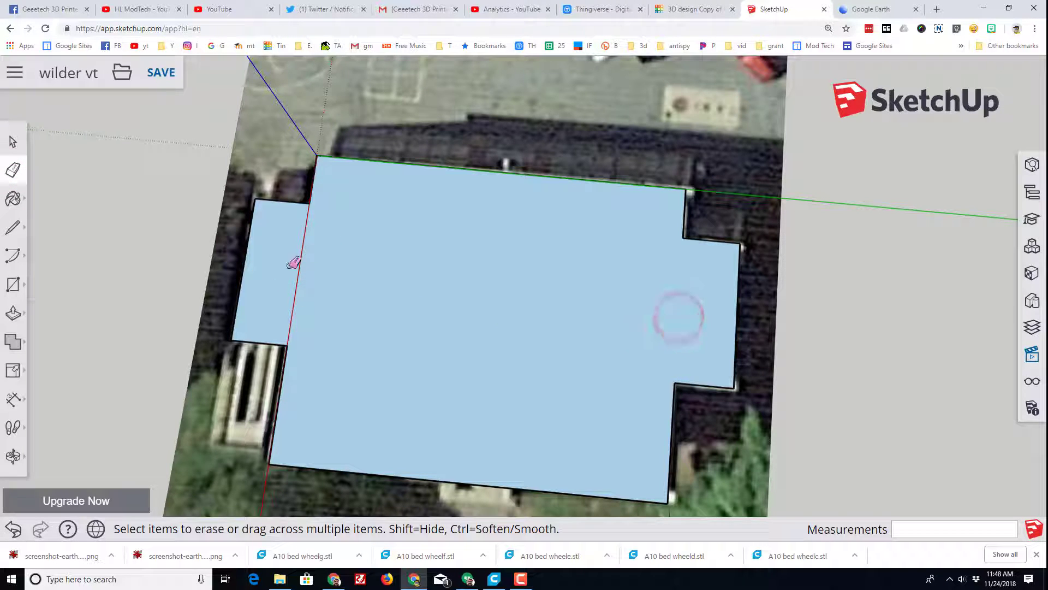
Step: Reverse the footprint face so its white side shows
click(10, 141)
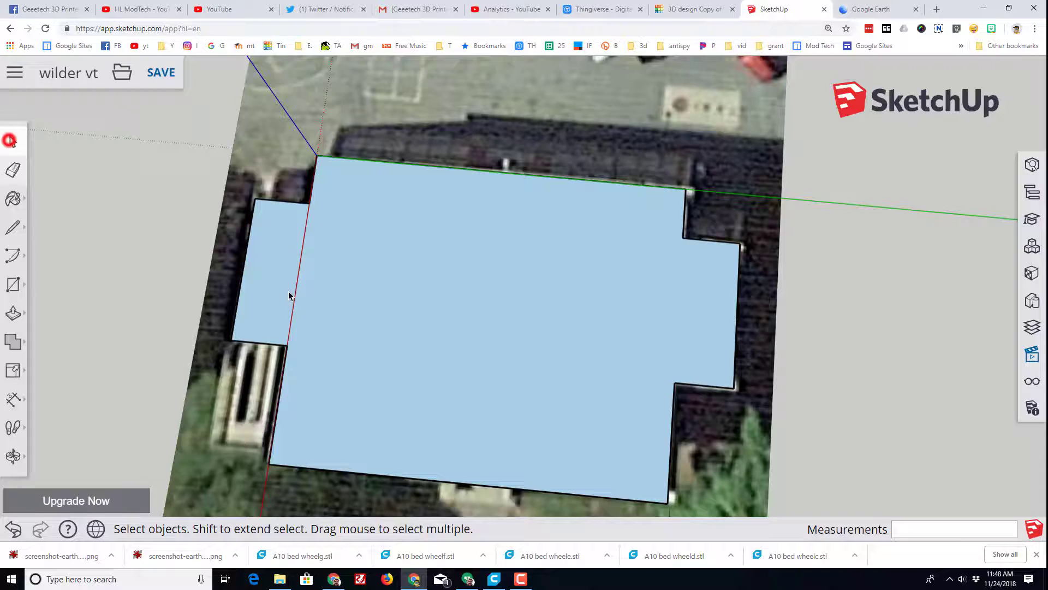
right_click(404, 284)
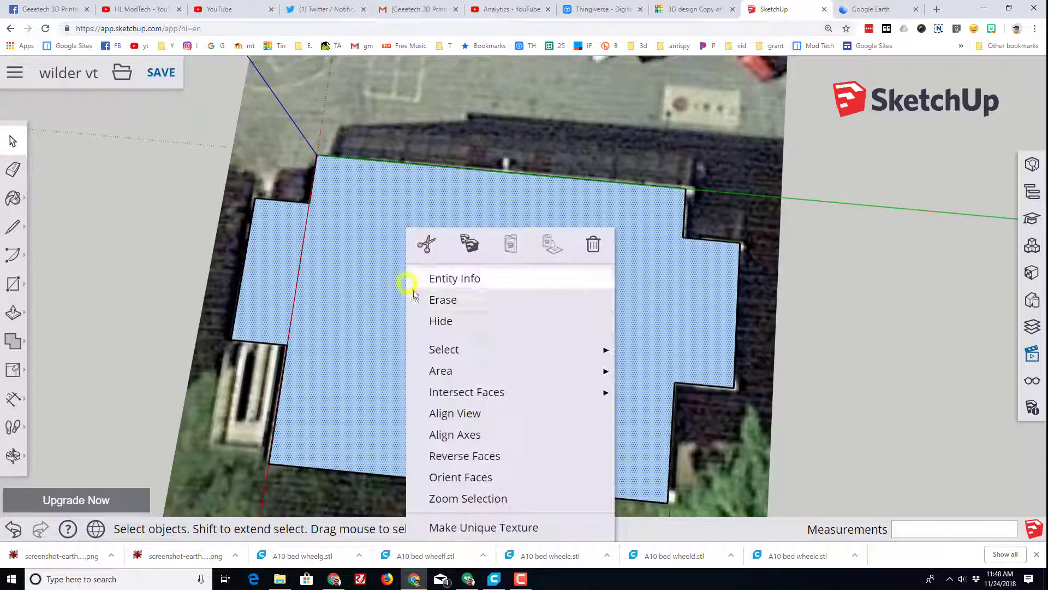
click(483, 459)
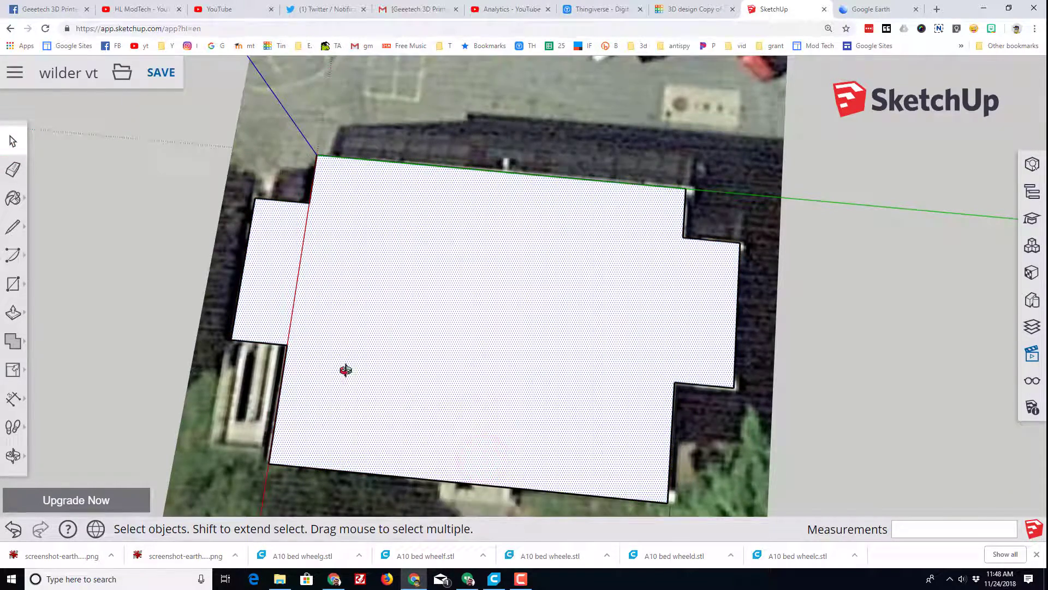
scroll(452, 250, down, 6)
Step: Push/Pull the footprint up 75' 4 3/8" into a tall block, then return to Google Earth
middle_drag(480, 335, 211, 274)
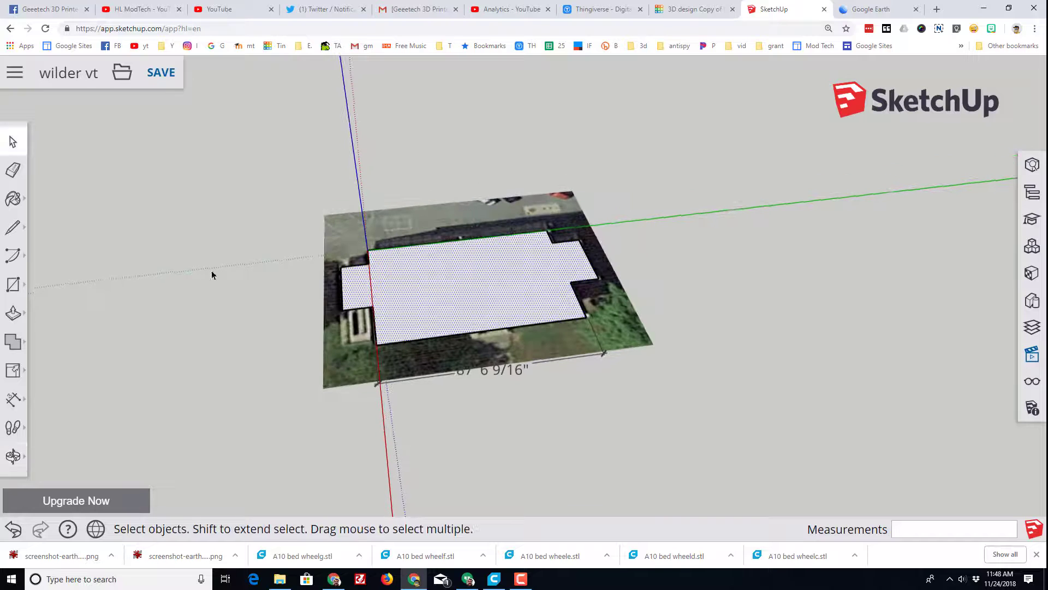
click(12, 314)
drag(421, 306, 418, 149)
middle_drag(281, 220, 341, 231)
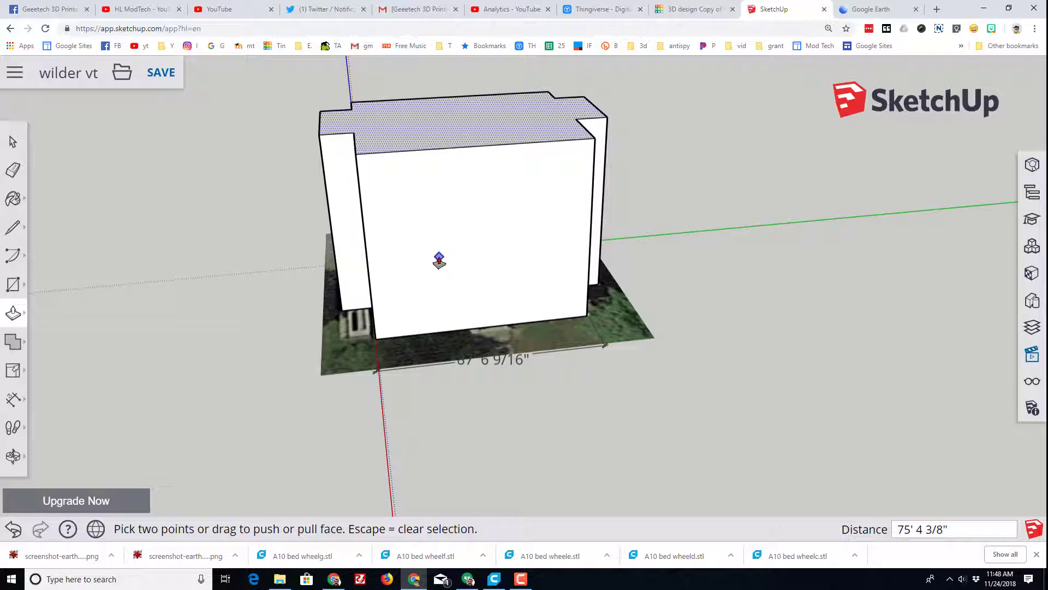
click(875, 9)
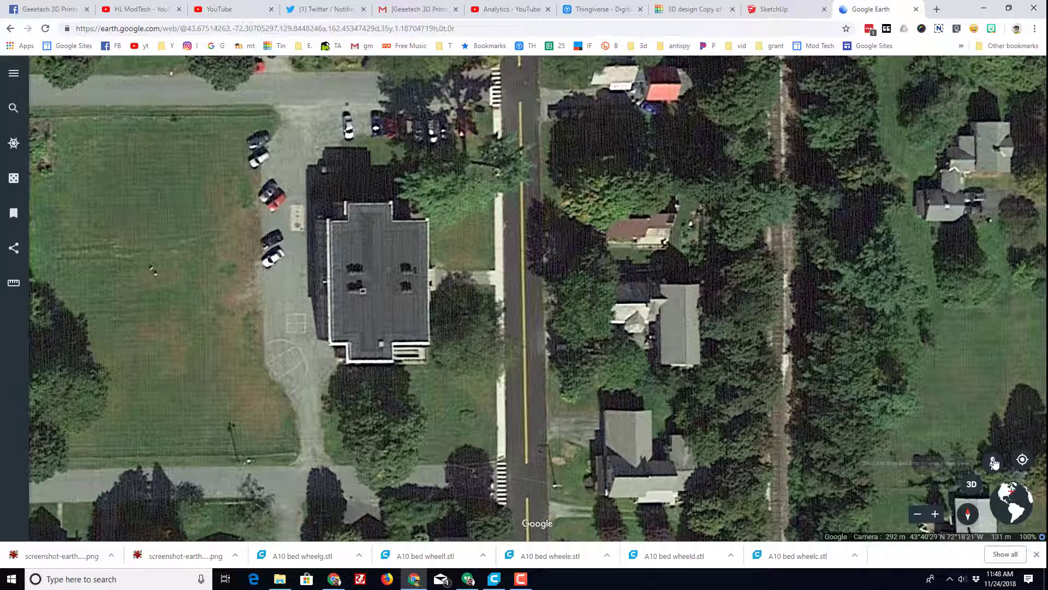
Step: Drop into Street View on the road and face the brick school head-on
drag(994, 467, 517, 289)
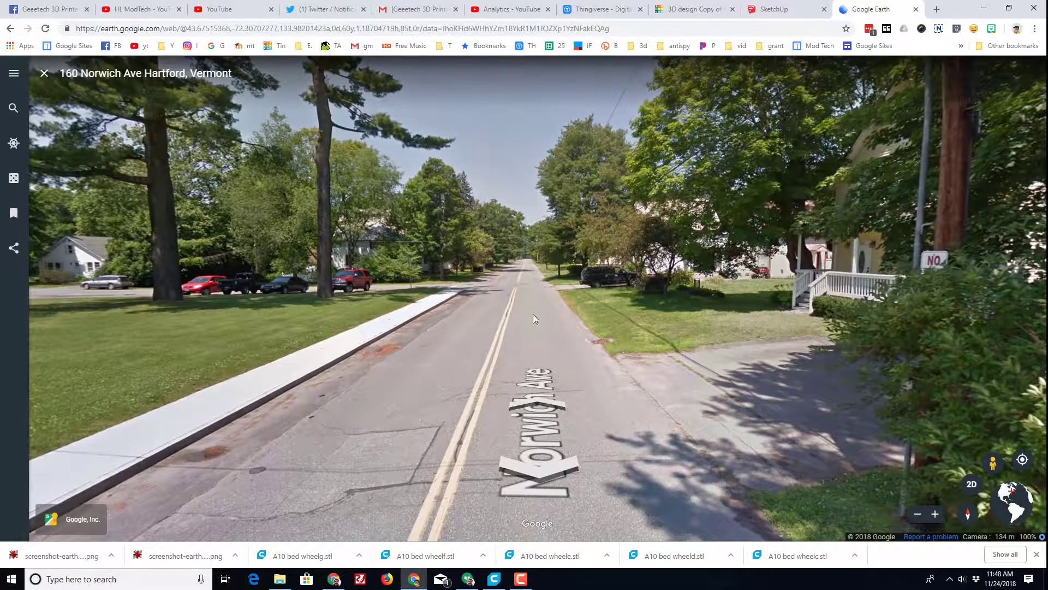
click(405, 362)
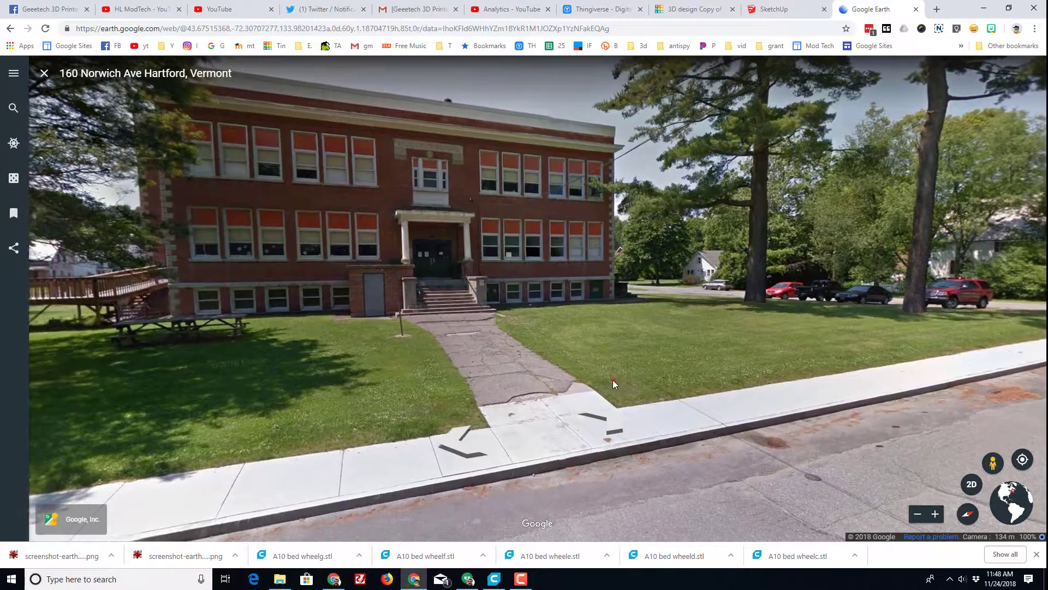
click(613, 379)
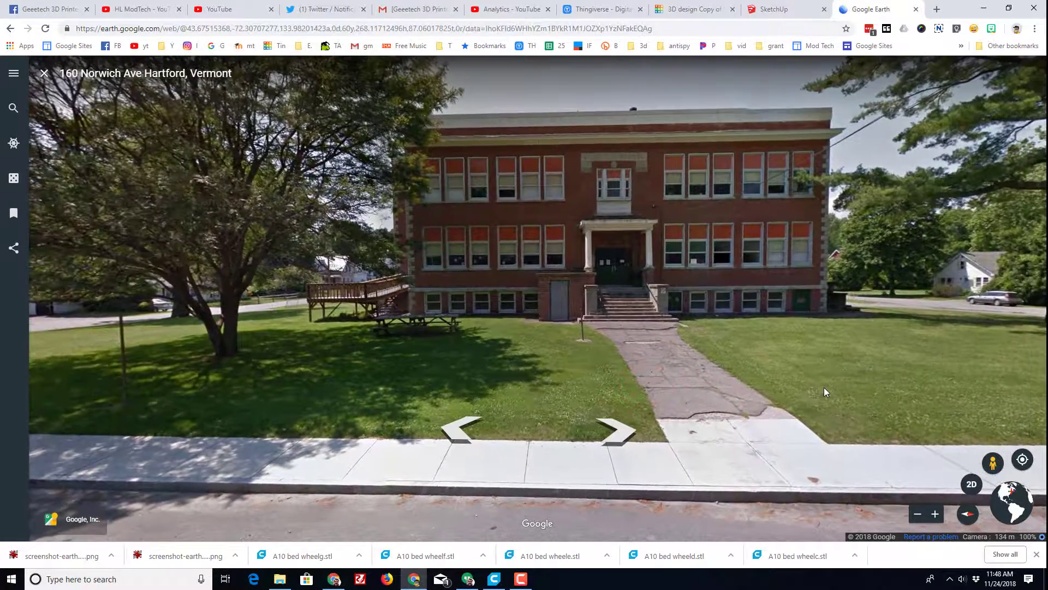
click(822, 389)
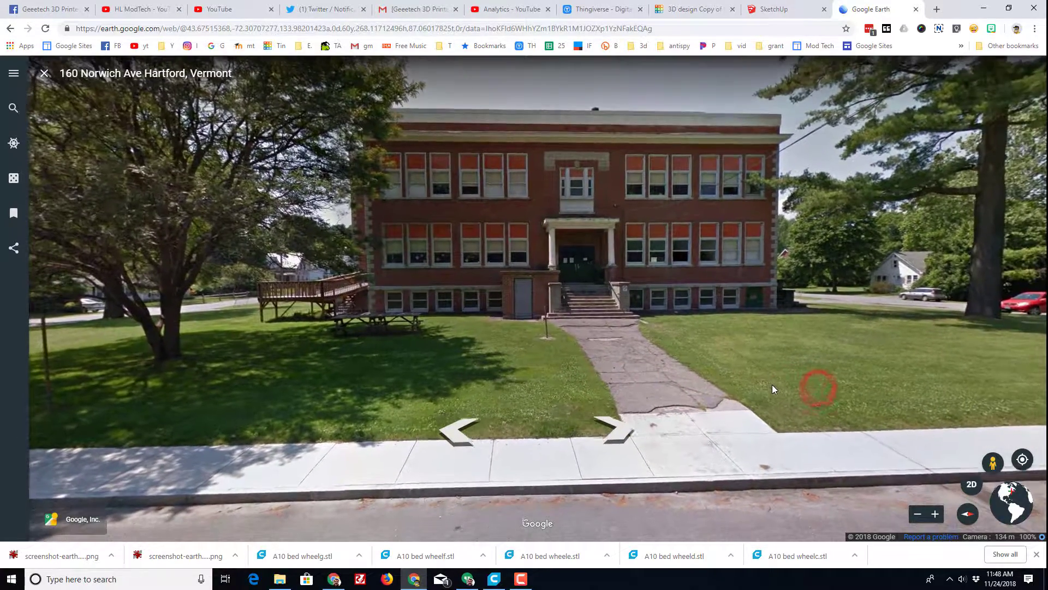
Step: Capture a selected-area screenshot of the school's front facade and save the image
click(939, 29)
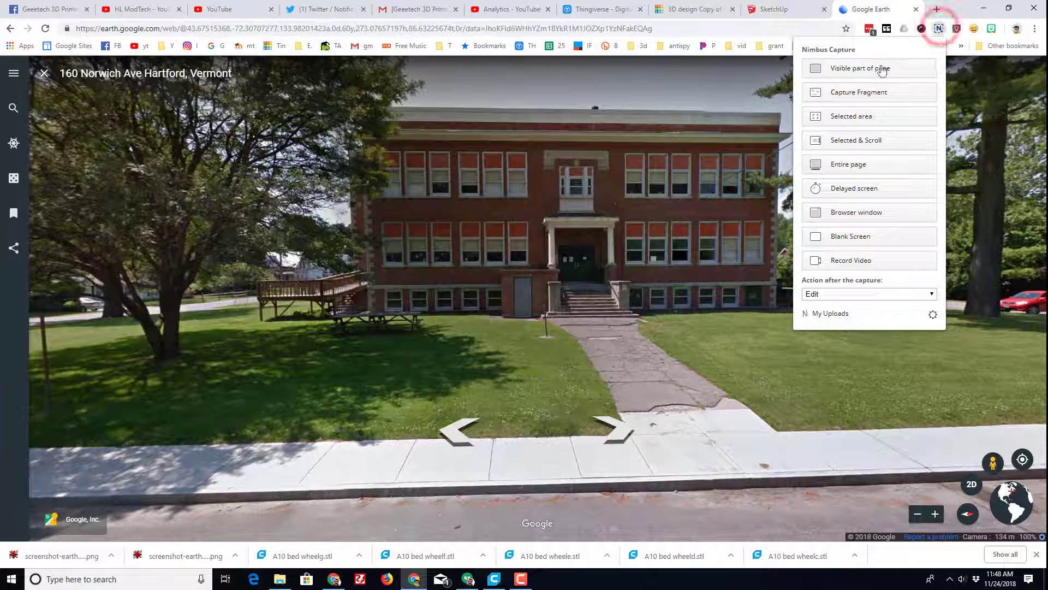
click(868, 120)
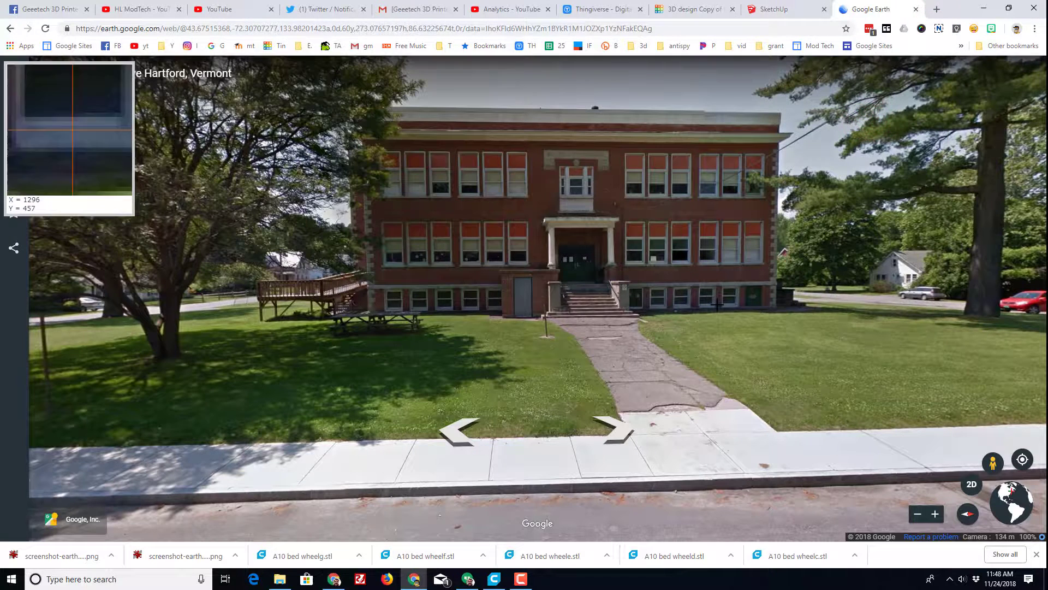
mouse_move(778, 309)
mouse_down()
mouse_move(429, 157)
mouse_move(344, 100)
mouse_up()
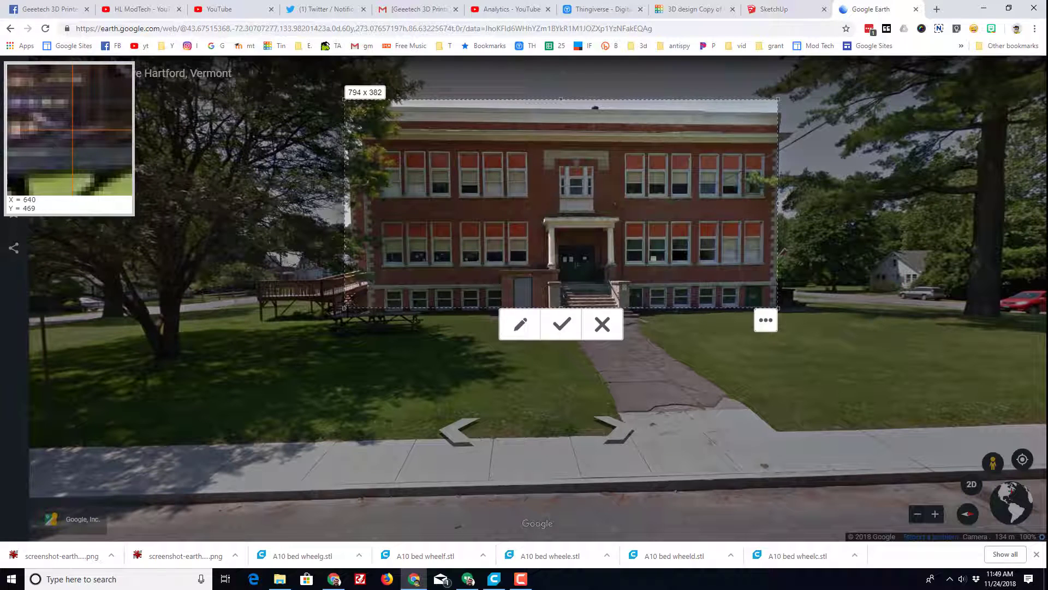
drag(344, 309, 349, 320)
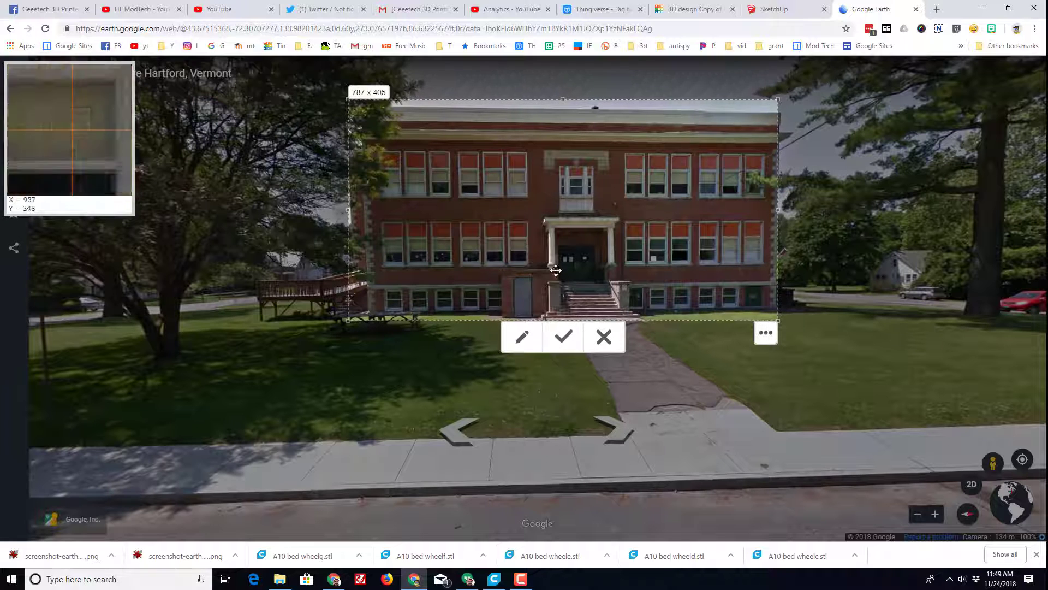
click(564, 339)
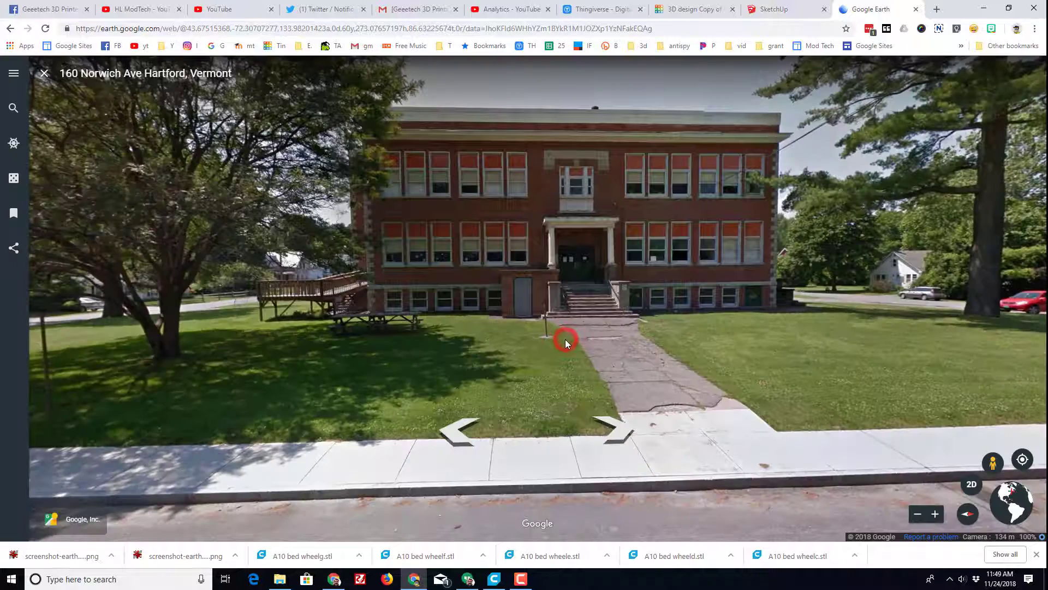
click(292, 389)
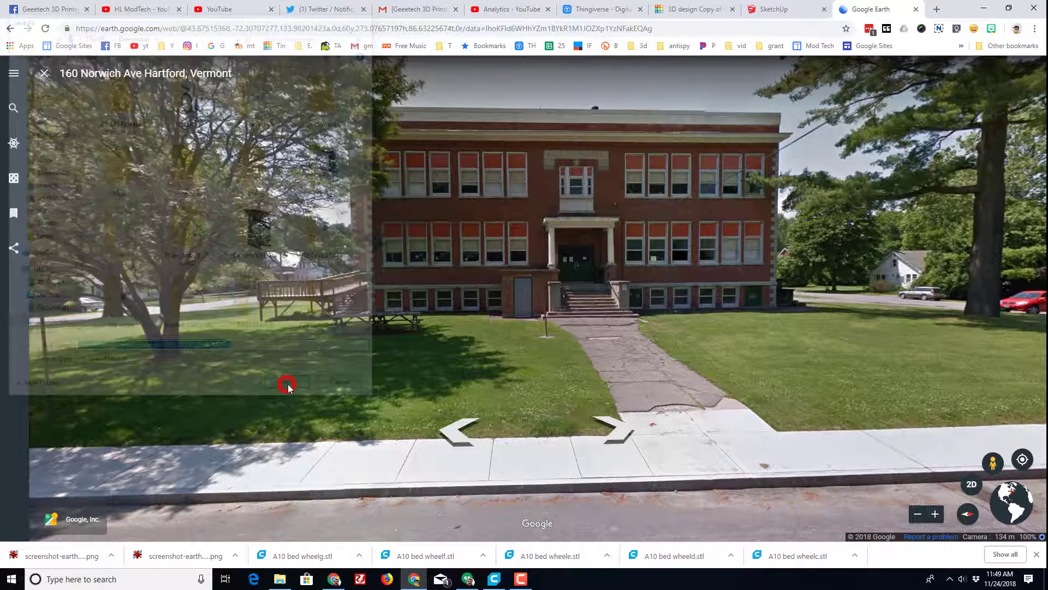
Step: Insert the newest Google Earth screenshot from Downloads into the SketchUp model
click(775, 10)
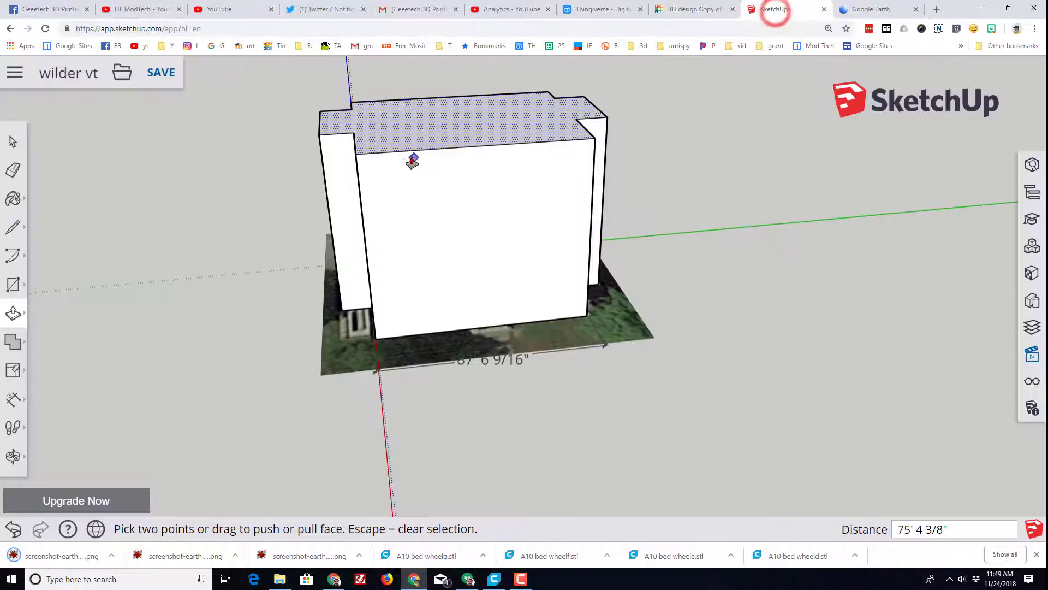
click(120, 78)
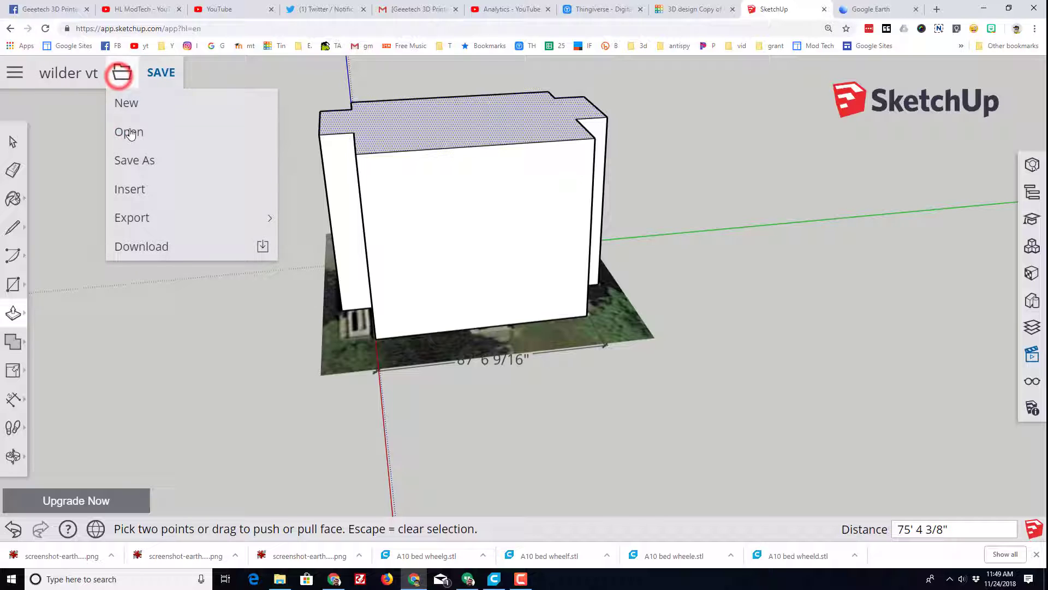
click(136, 197)
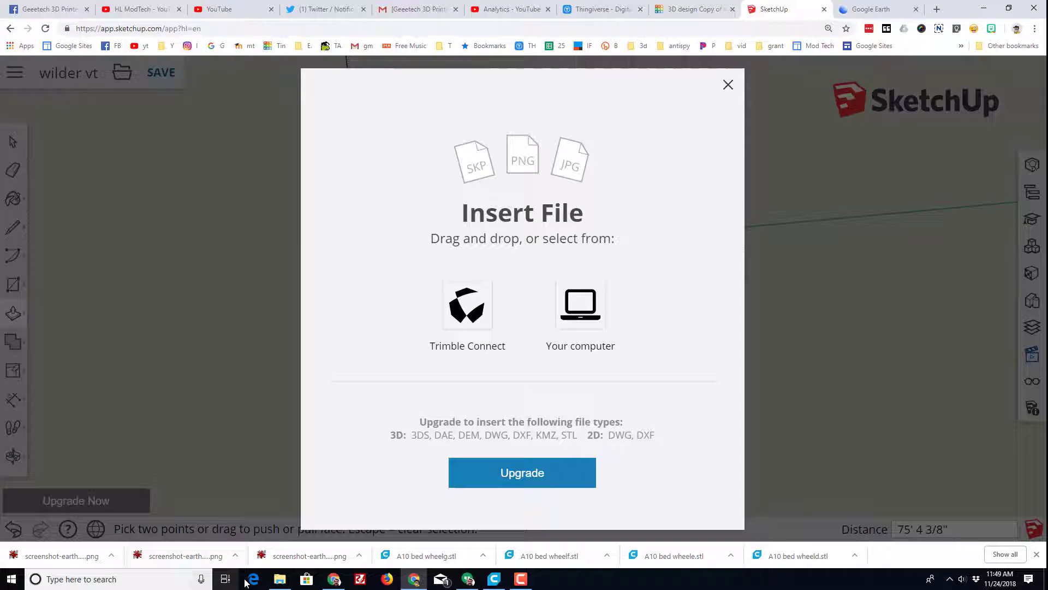
click(279, 580)
click(309, 378)
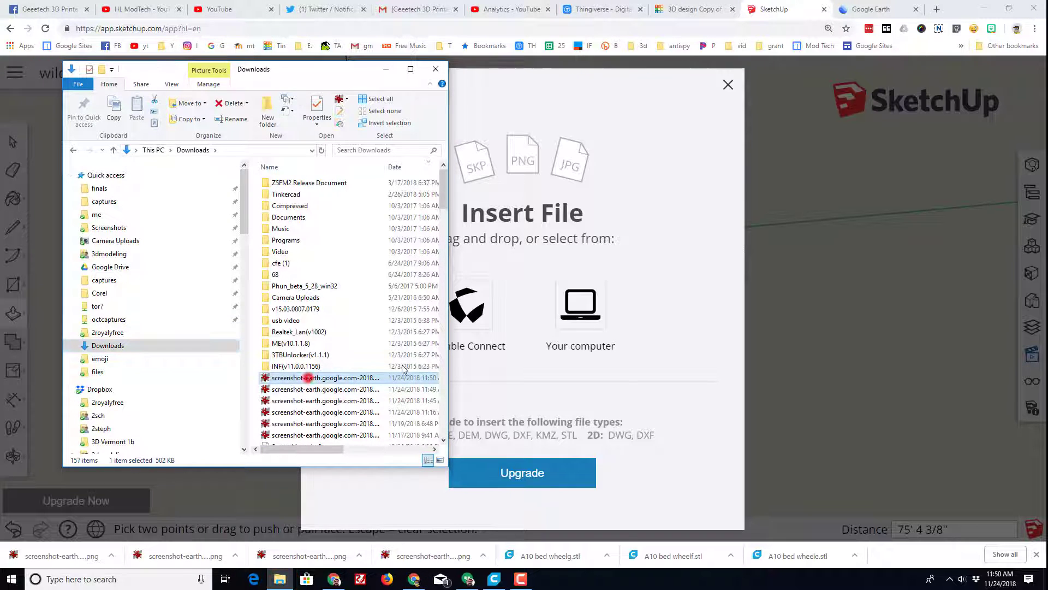
drag(403, 369, 553, 273)
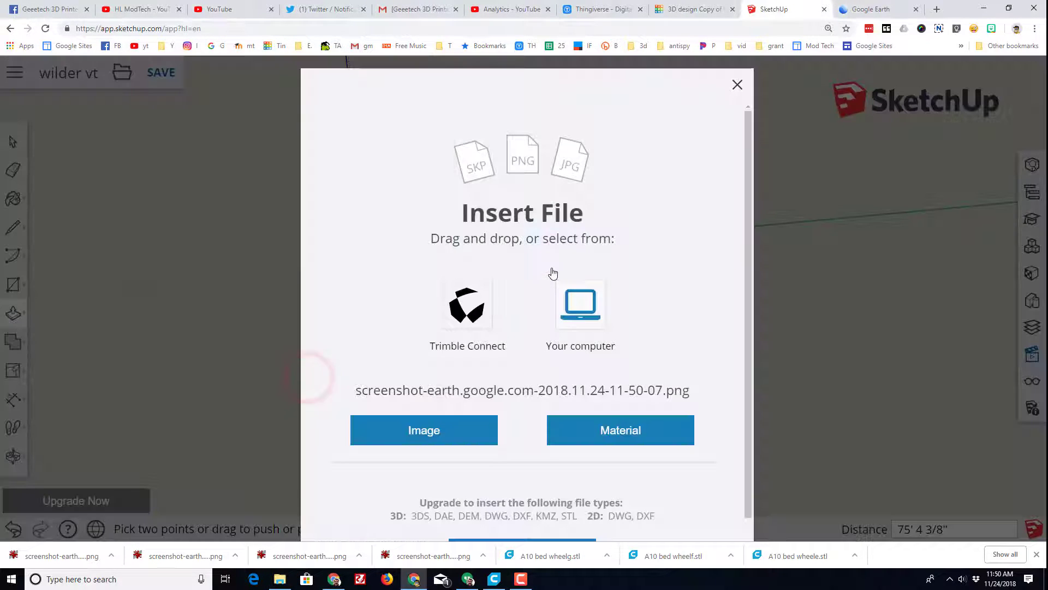
Step: Apply the screenshot as a material, pinned from the front face's lower-left to right corner
click(617, 433)
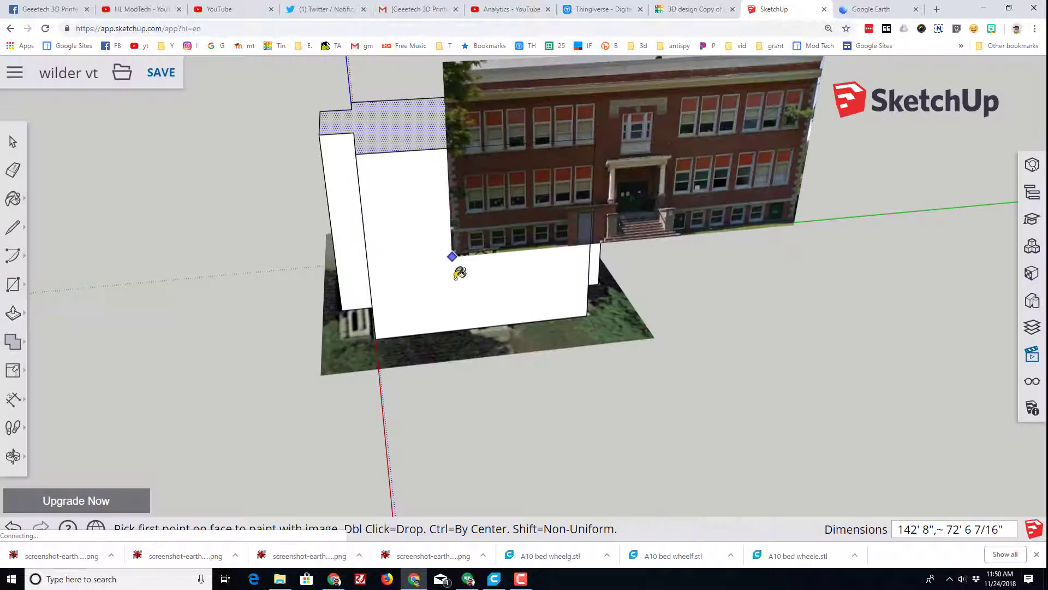
click(376, 339)
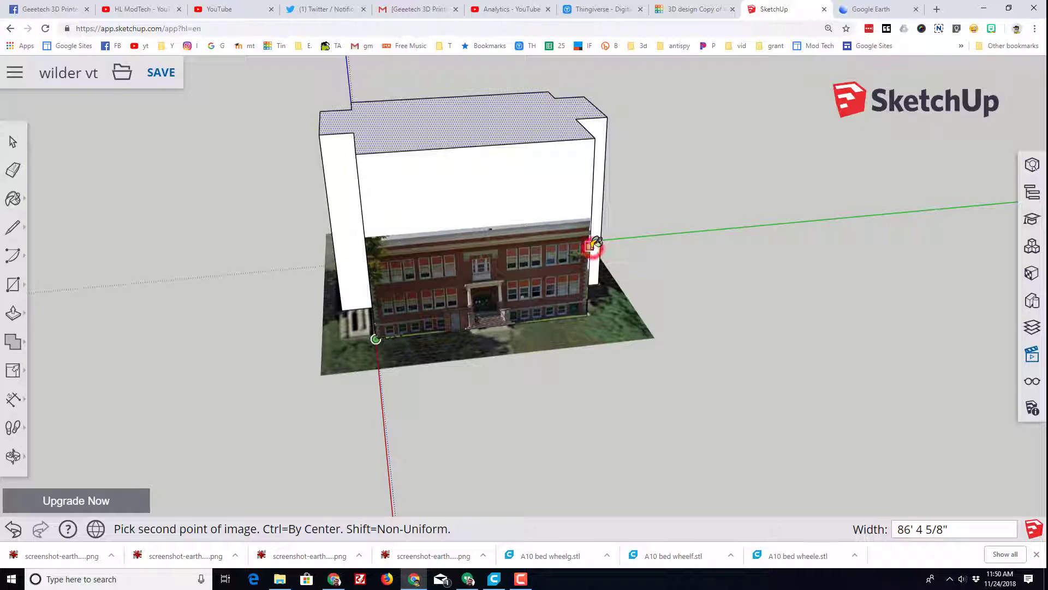
click(595, 243)
scroll(441, 248, up, 2)
scroll(441, 249, up, 3)
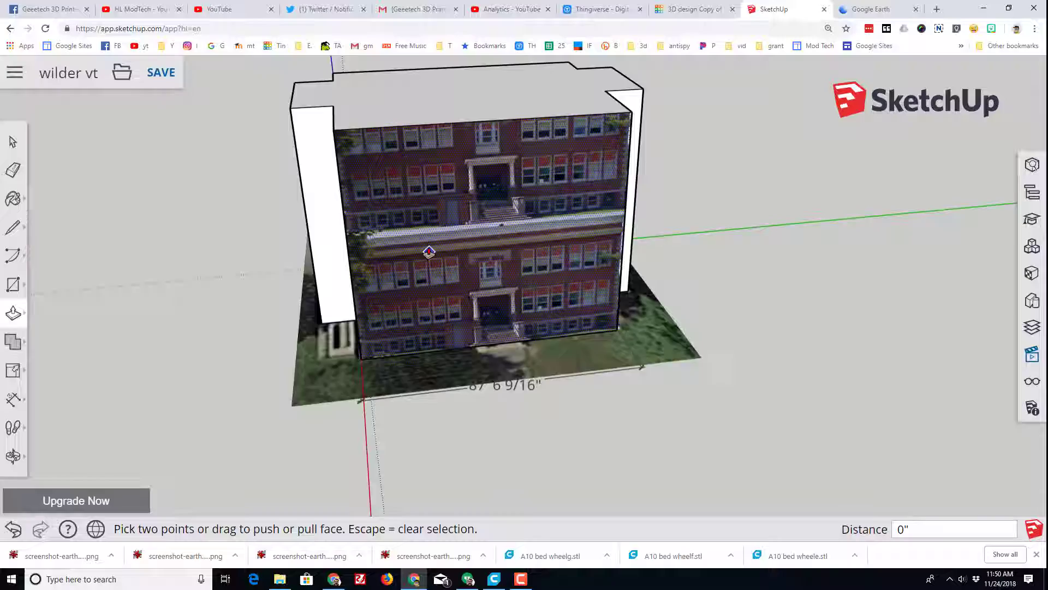
middle_drag(425, 234, 466, 180)
scroll(453, 143, down, 2)
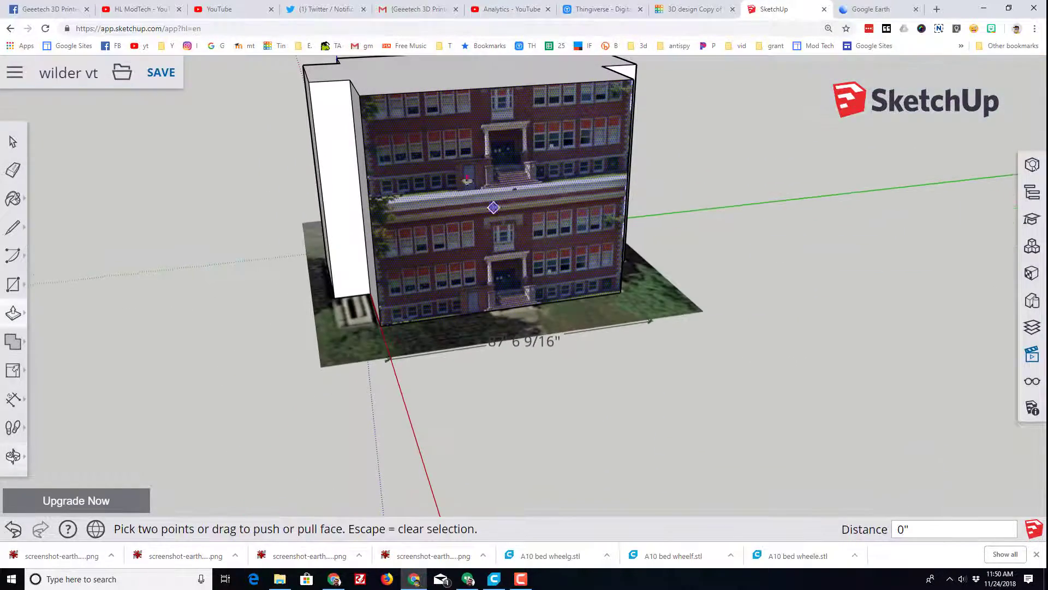
Step: Push the roof face down about 32' 11 13/16" so the photo covers the front once
click(19, 312)
click(57, 282)
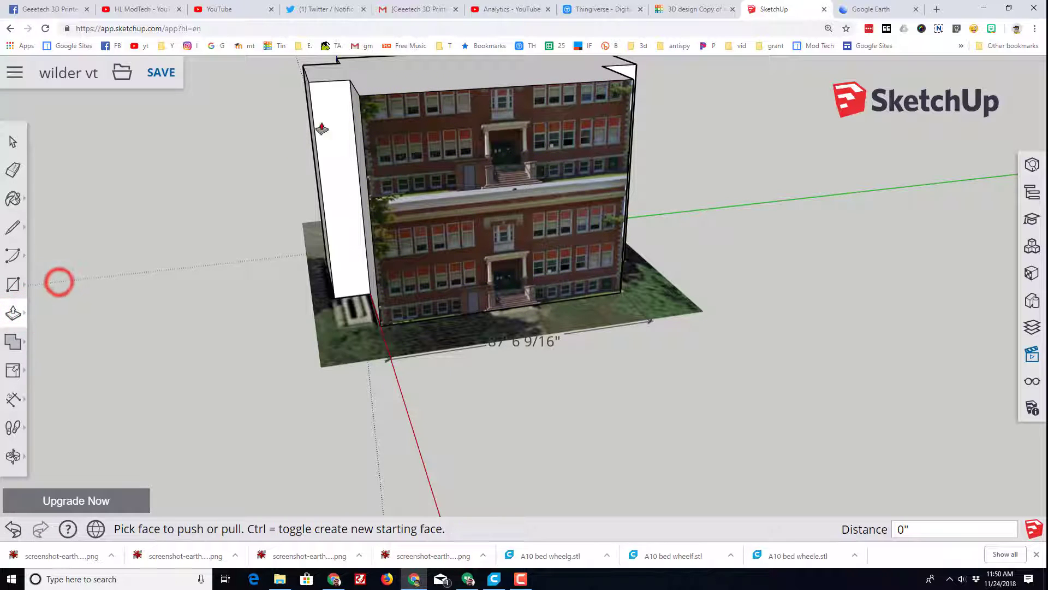
click(413, 75)
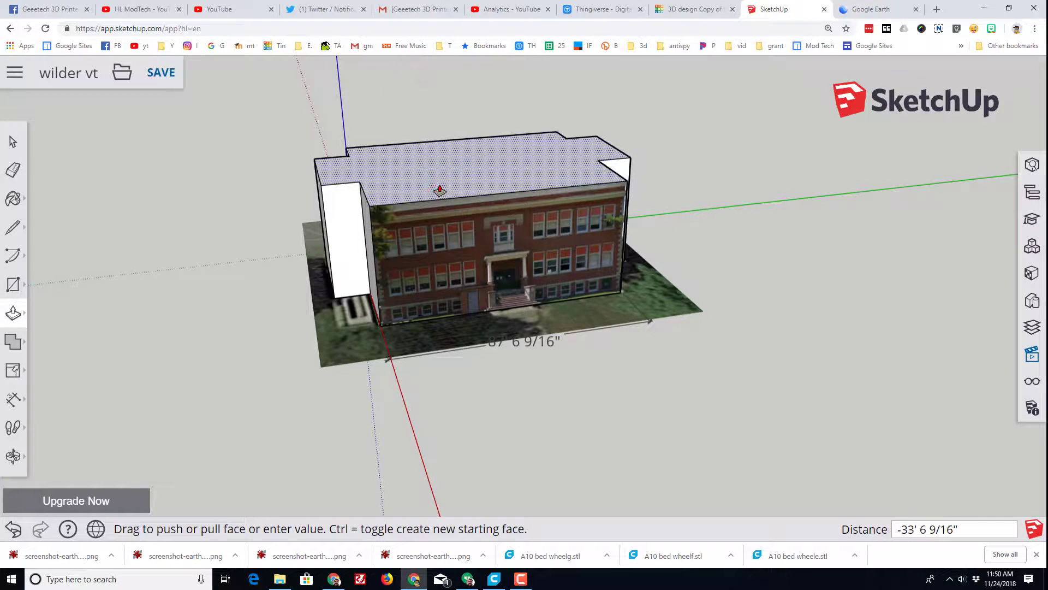
click(439, 188)
middle_drag(438, 180, 327, 232)
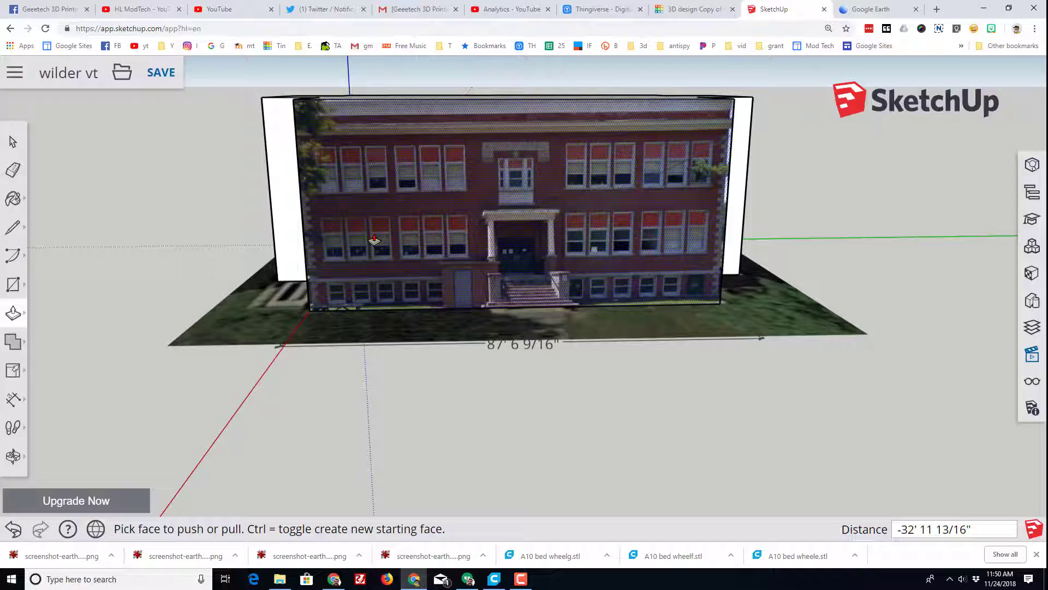
Step: Enter Texture > Position on the front face and zoom in to inspect the photo's pins
right_click(374, 239)
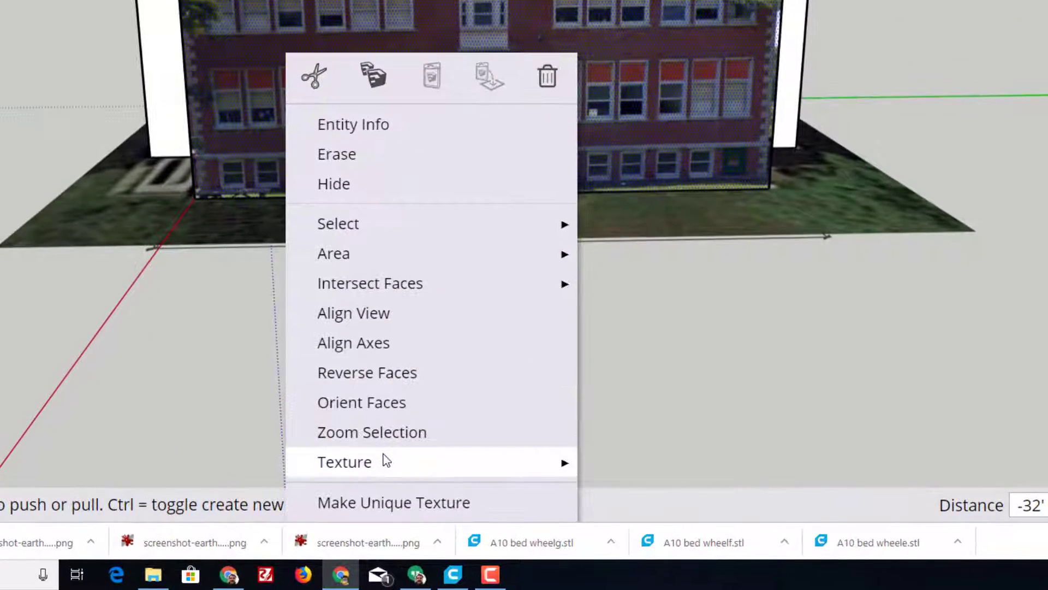
mouse_move(540, 469)
click(638, 384)
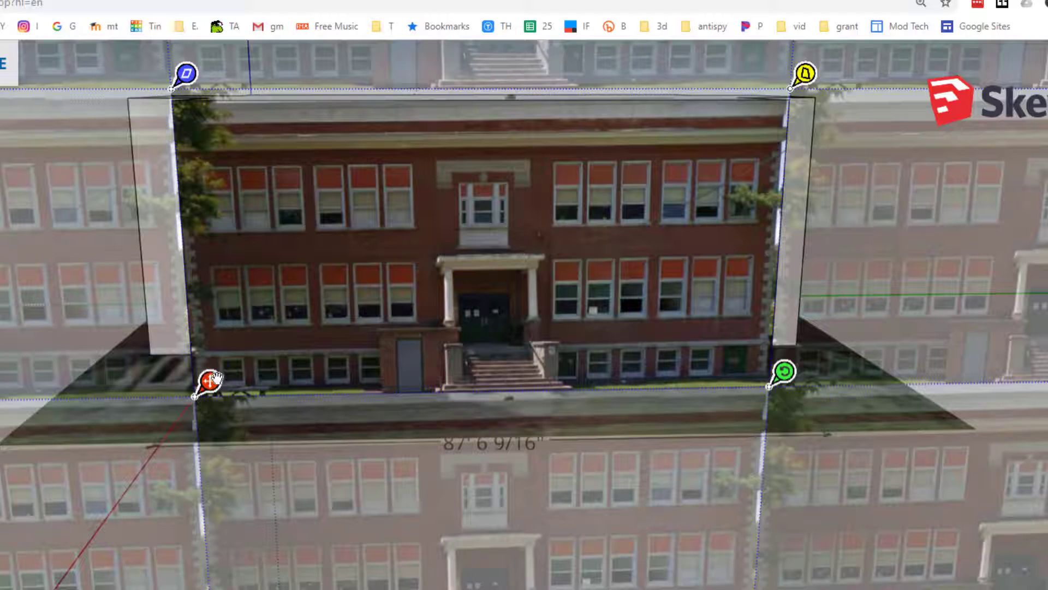
scroll(213, 380, up, 5)
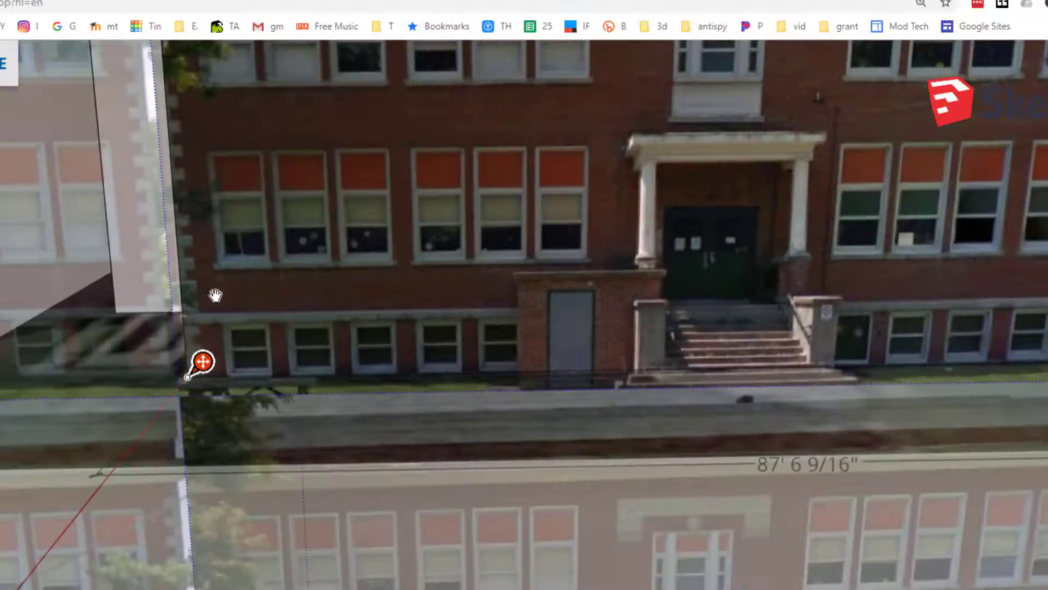
scroll(221, 159, down, 2)
scroll(273, 131, up, 6)
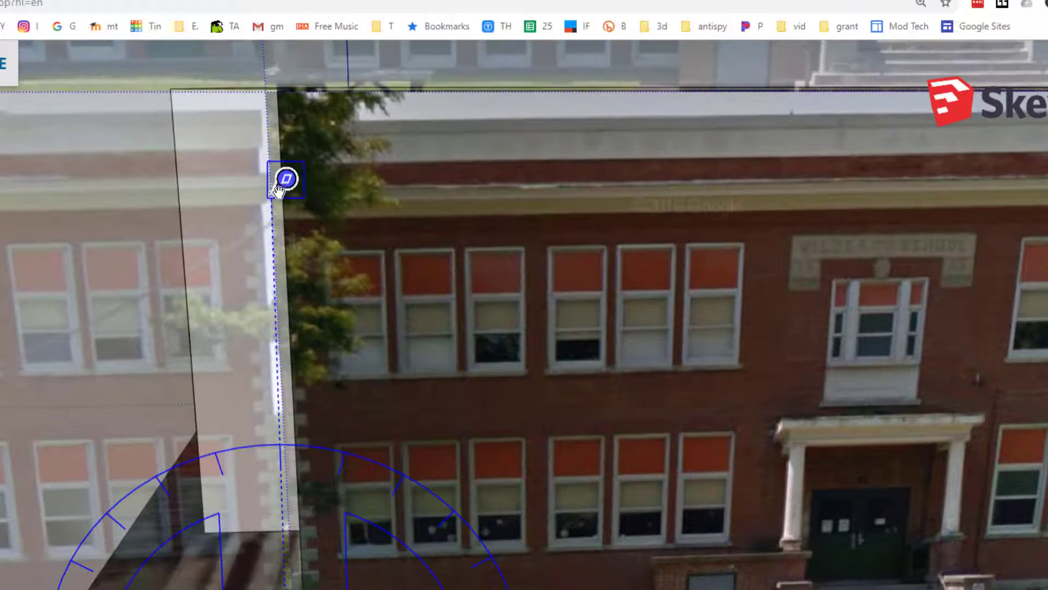
scroll(427, 302, down, 2)
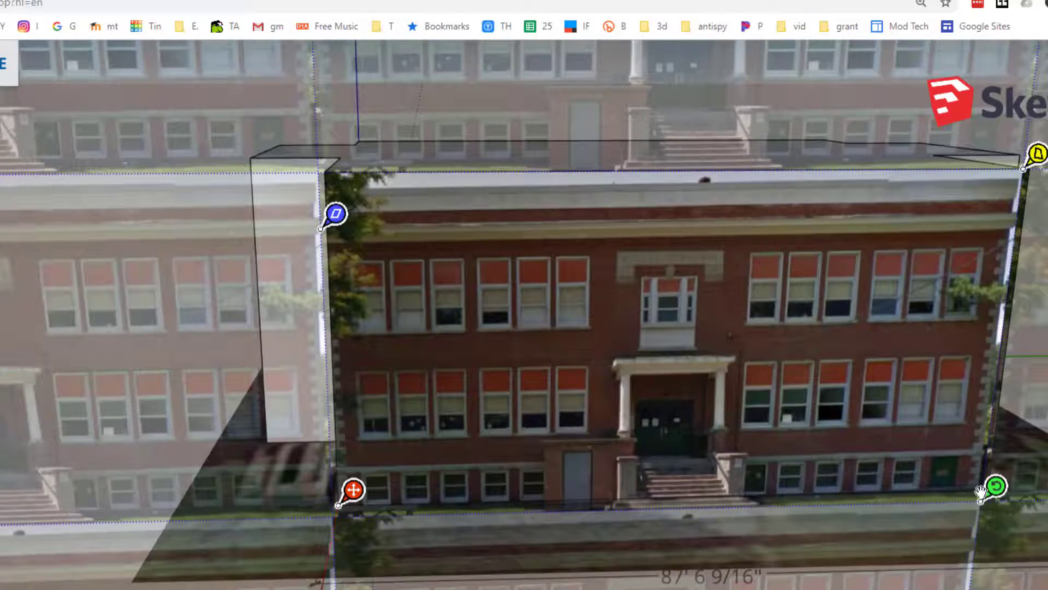
scroll(1004, 502, up, 4)
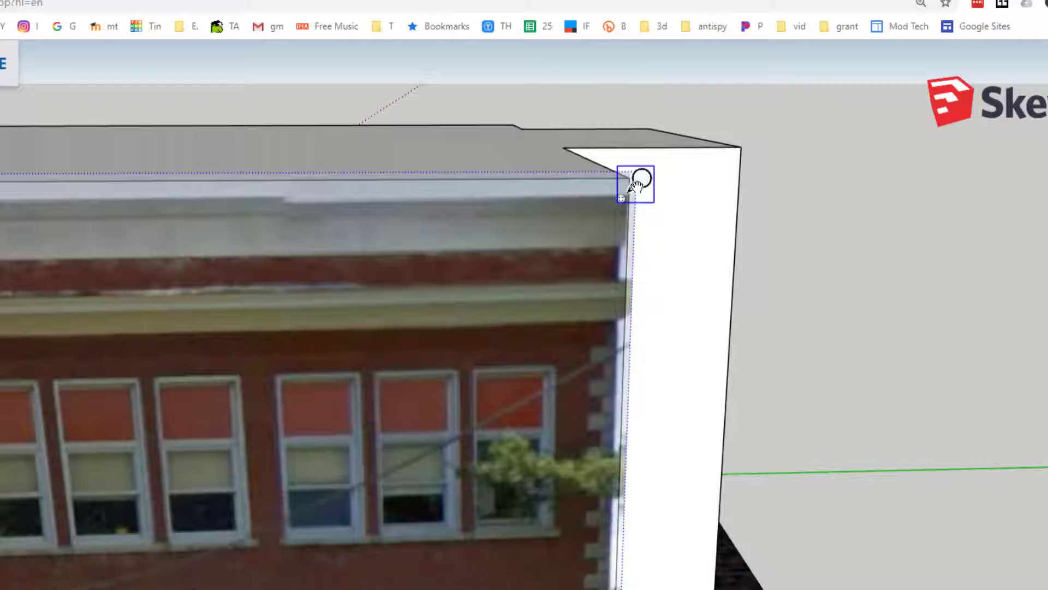
Step: Anchor the red pin at the bottom corner and drag the top-right pin onto the face corner
click(639, 183)
drag(637, 181, 646, 161)
scroll(653, 180, down, 6)
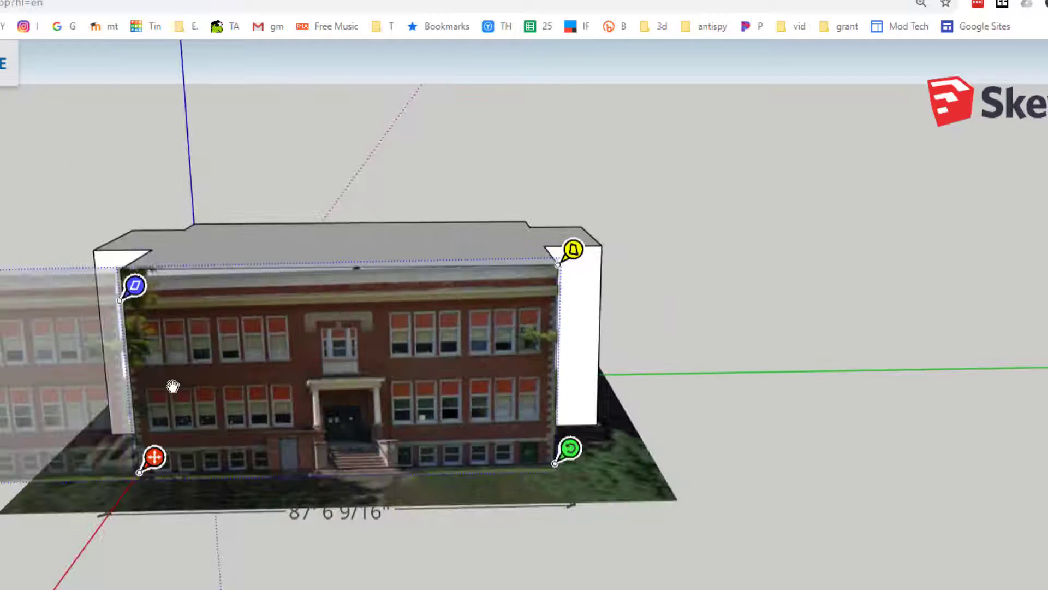
scroll(131, 319, up, 2)
middle_drag(130, 319, 290, 257)
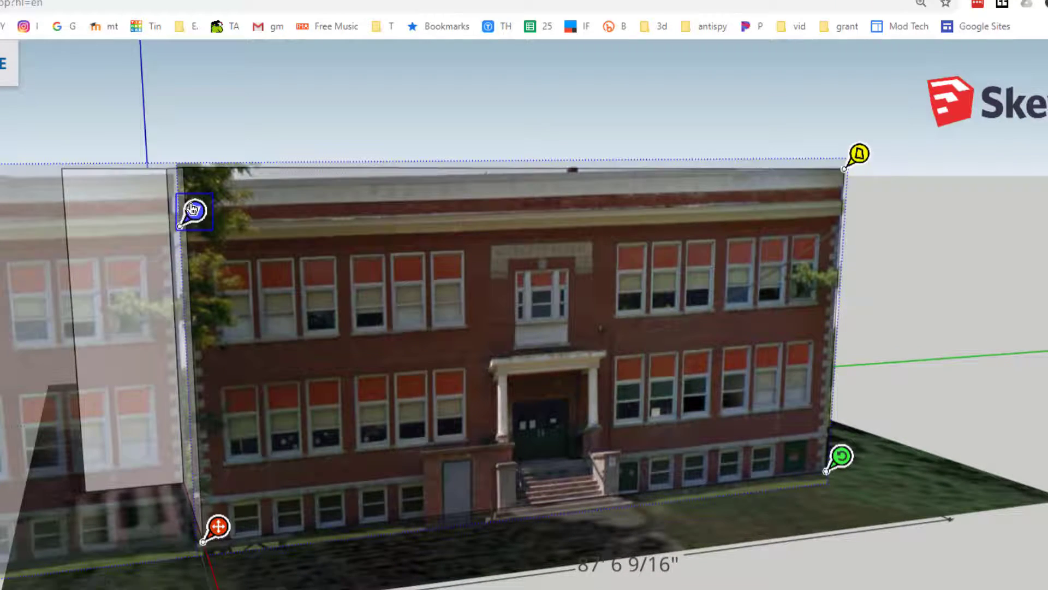
scroll(270, 300, down, 5)
middle_drag(270, 300, 264, 257)
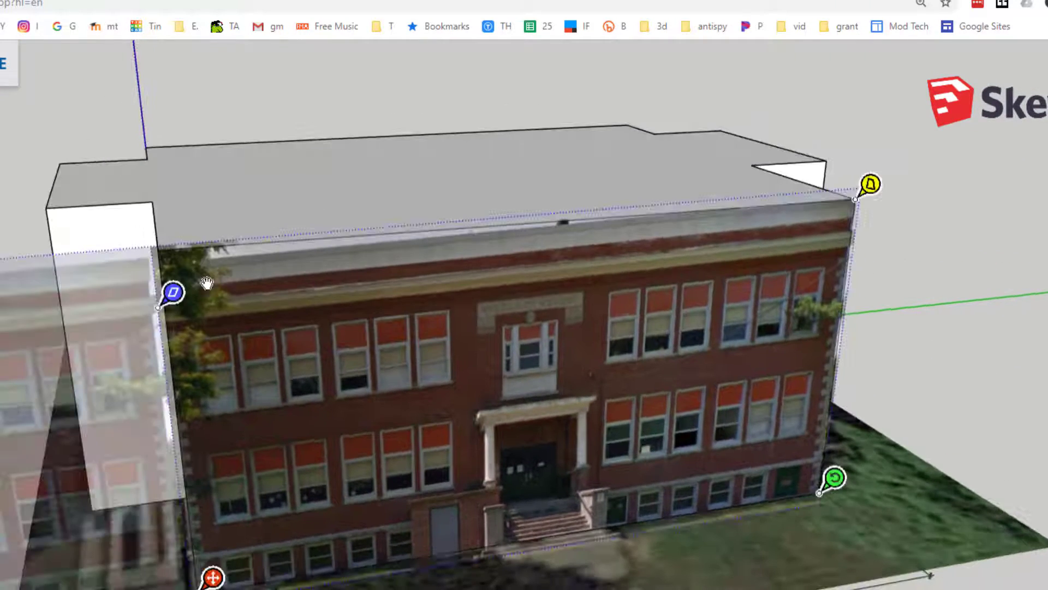
scroll(167, 290, up, 5)
scroll(167, 289, up, 4)
scroll(169, 298, down, 4)
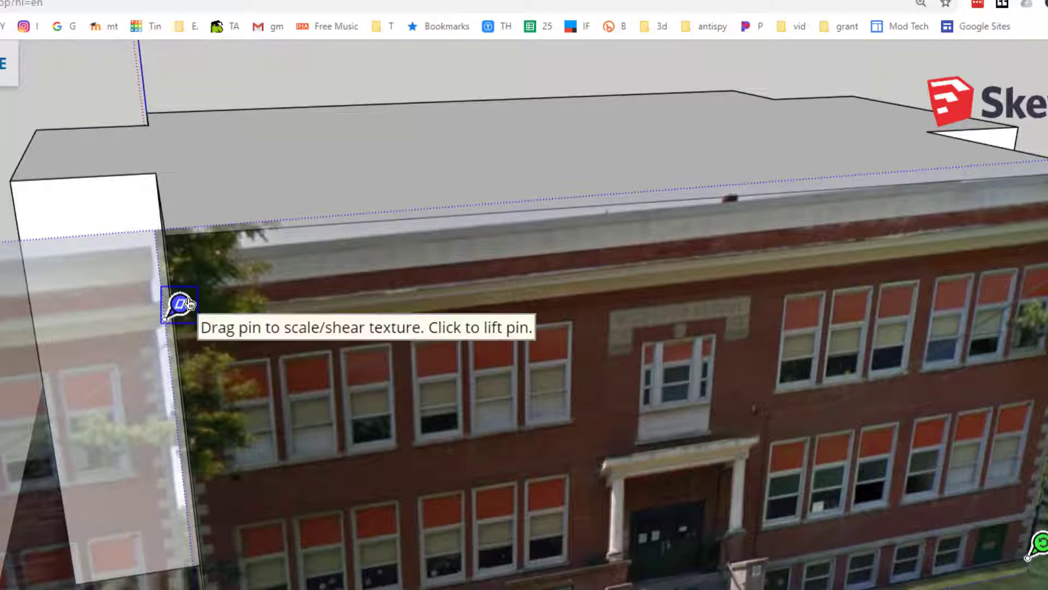
Step: Place the top-left pin on the face's top-left corner and fine-tune the top-right pin
click(184, 306)
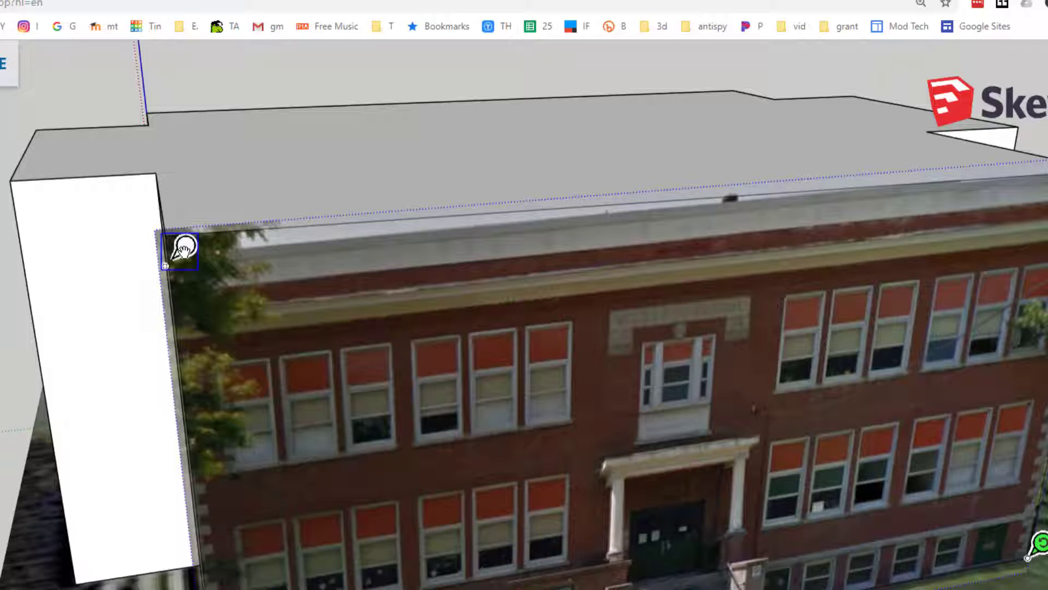
click(191, 244)
drag(187, 245, 192, 221)
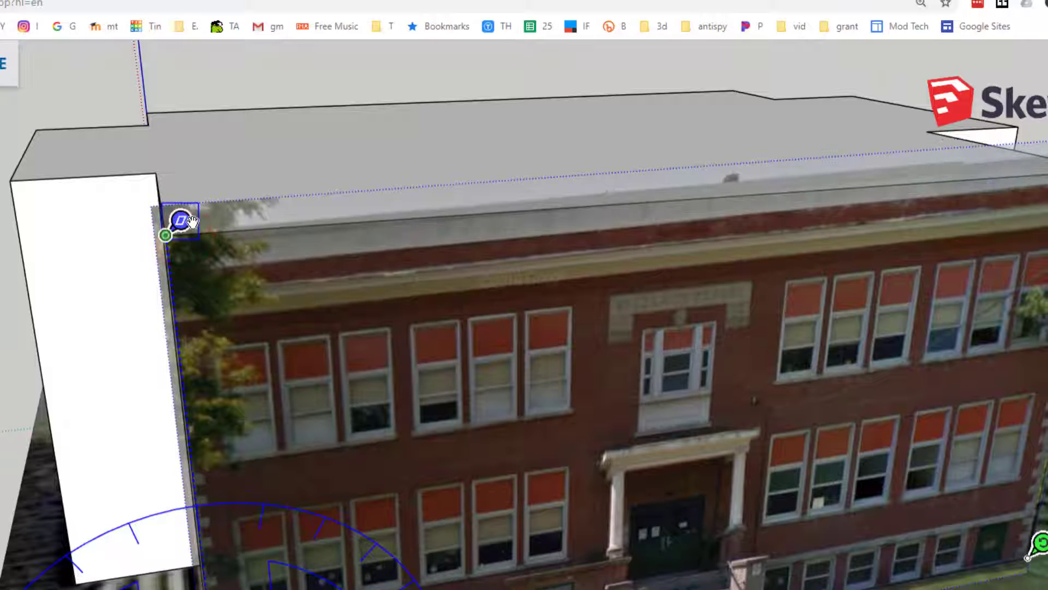
scroll(464, 328, down, 5)
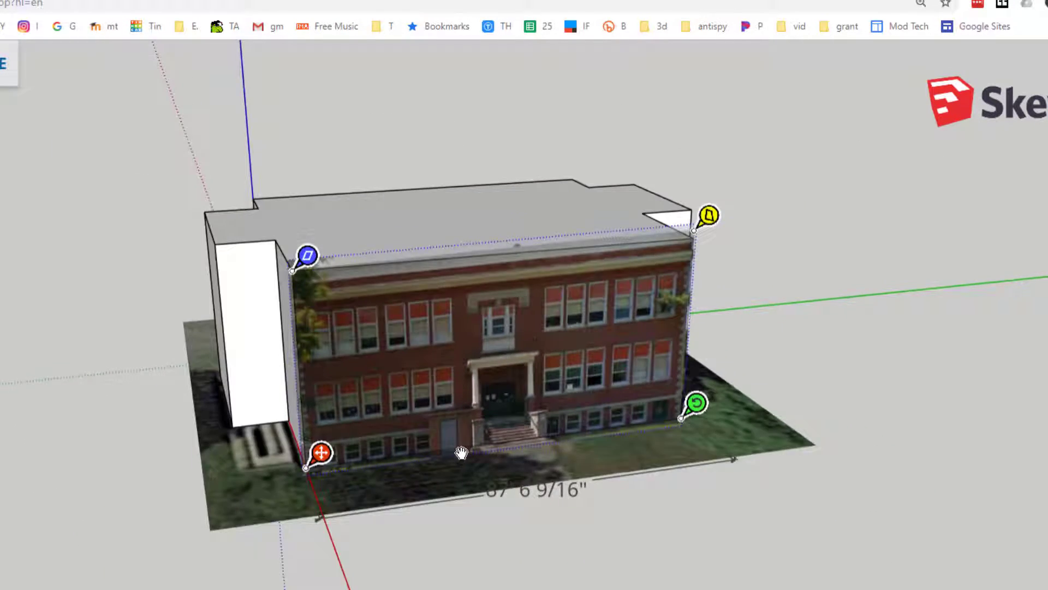
mouse_move(461, 453)
middle_down()
mouse_move(229, 333)
mouse_move(235, 350)
mouse_move(315, 281)
middle_up()
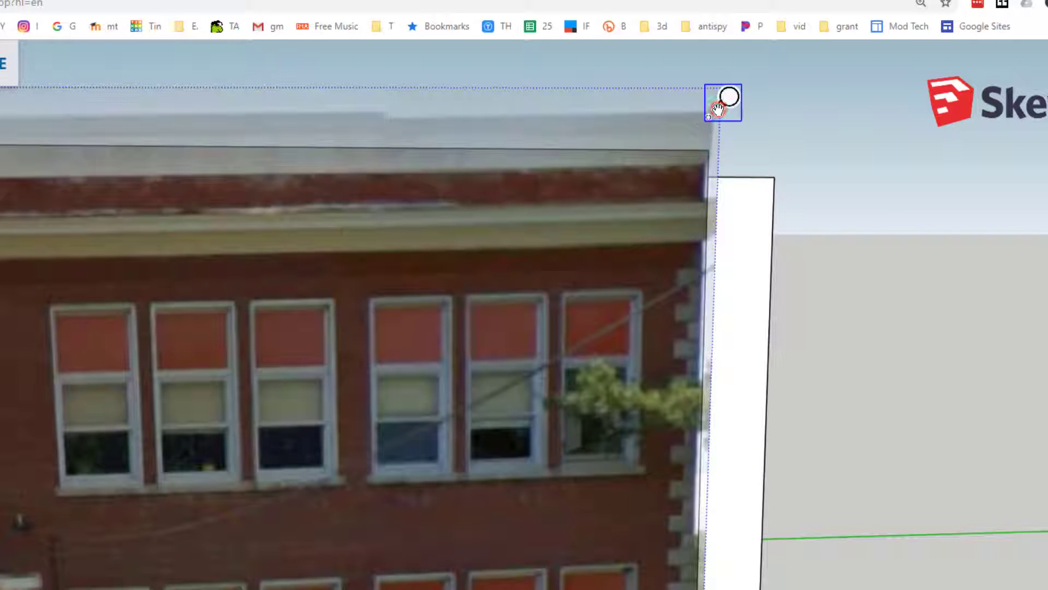
drag(718, 109, 715, 147)
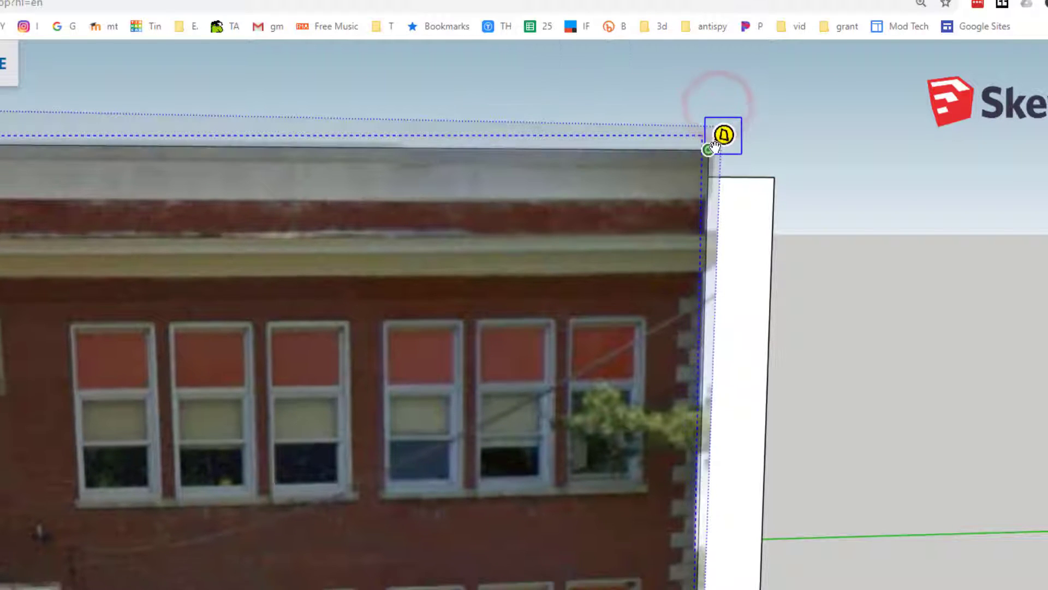
scroll(715, 146, down, 6)
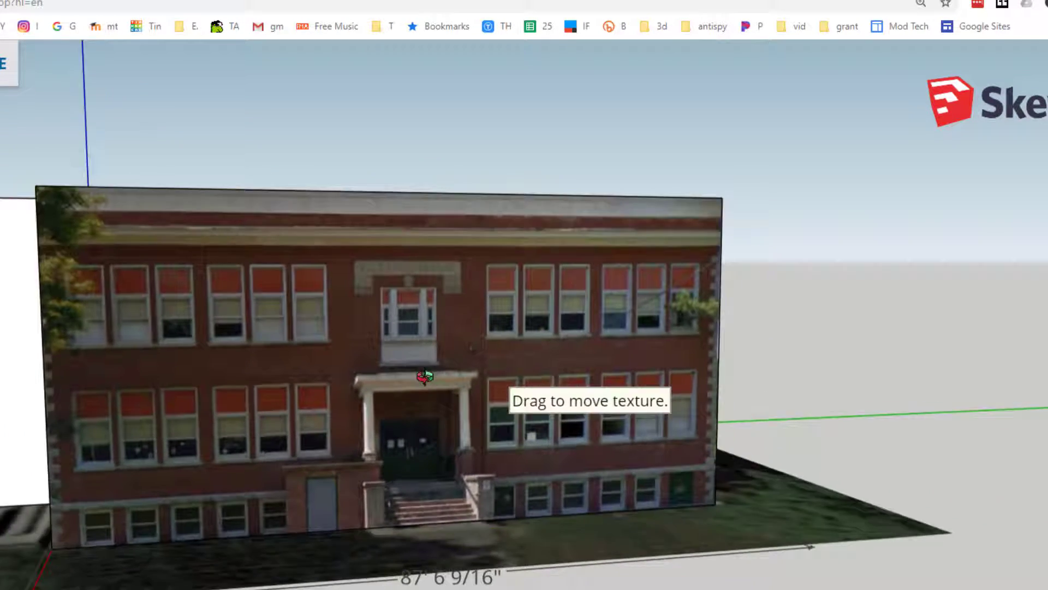
middle_drag(226, 249, 661, 191)
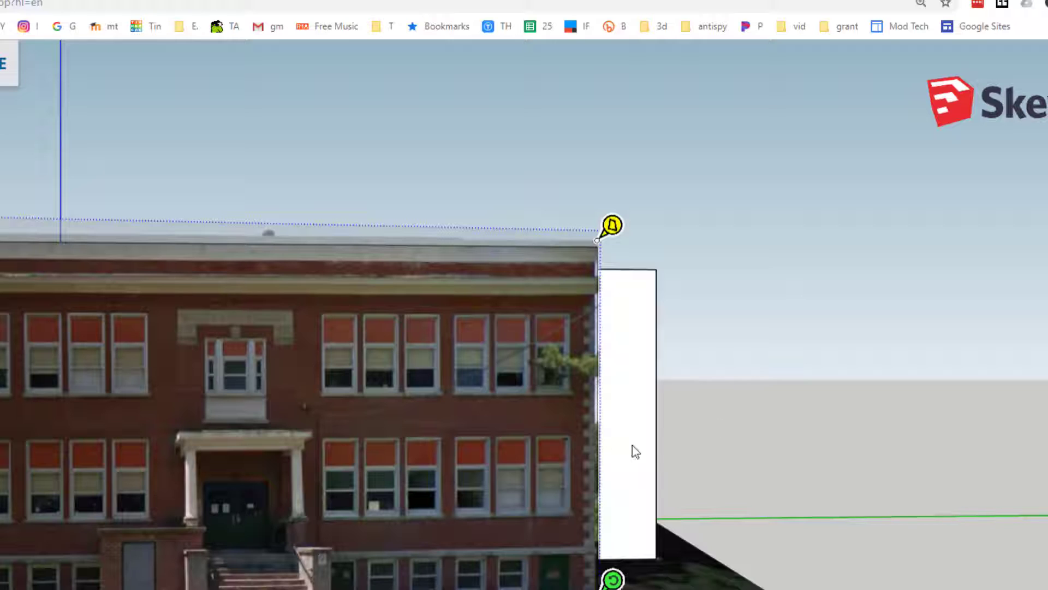
right_click(749, 427)
Step: Finish the photo placement and erase the aerial ground image under the building
click(799, 496)
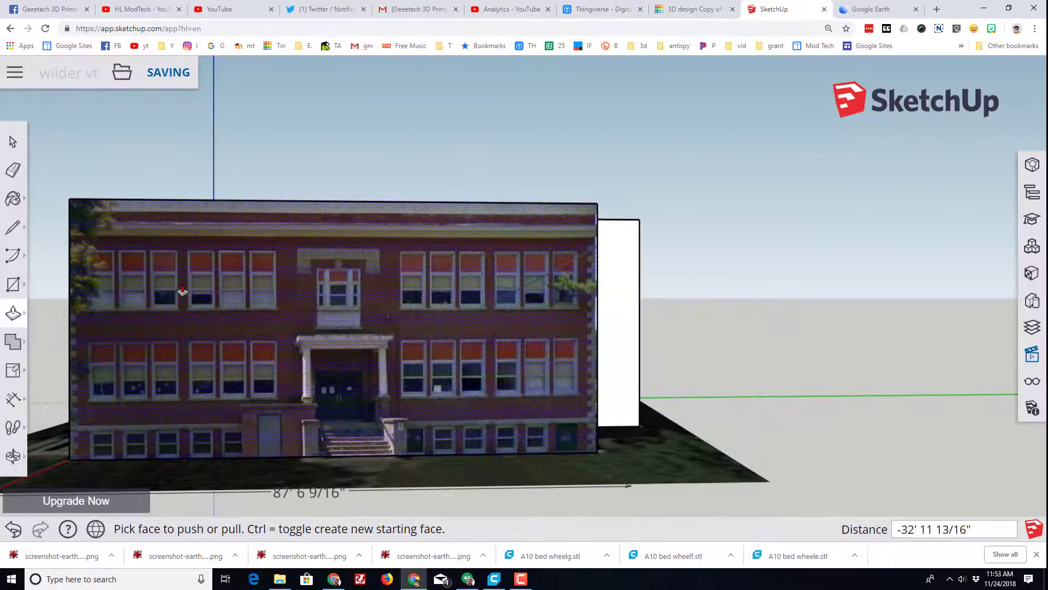
middle_drag(262, 257, 628, 382)
click(645, 385)
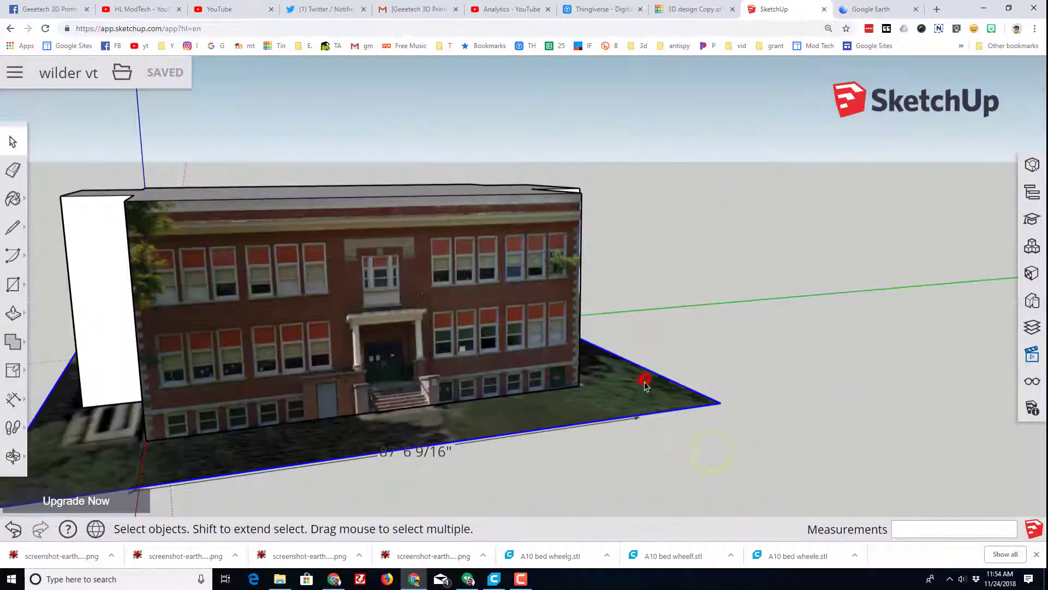
right_click(641, 395)
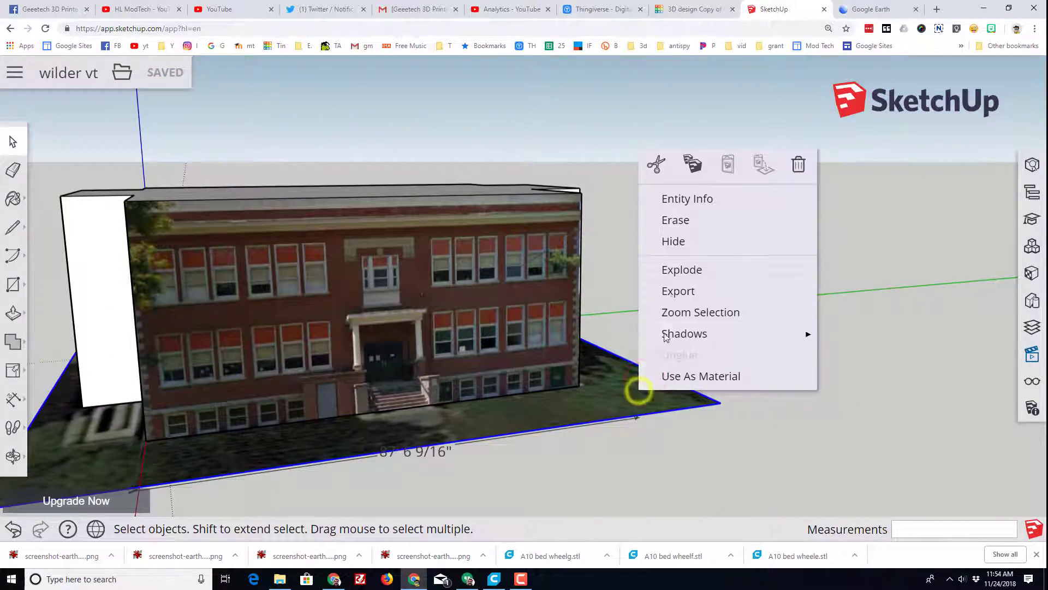
click(672, 221)
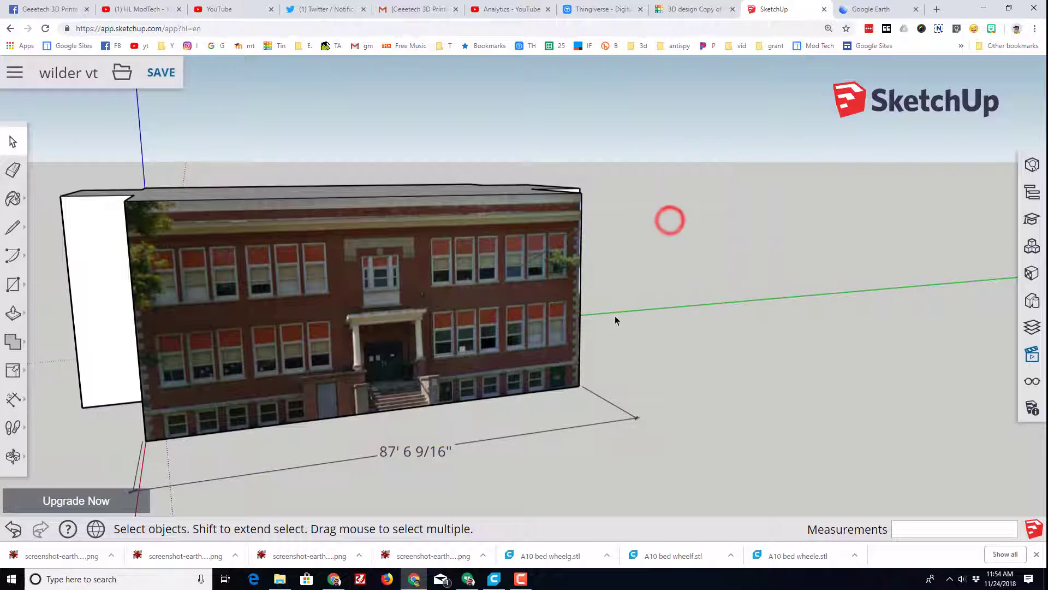
Step: Delete the 87' 6 9/16" wall dimension
click(430, 452)
key(Delete)
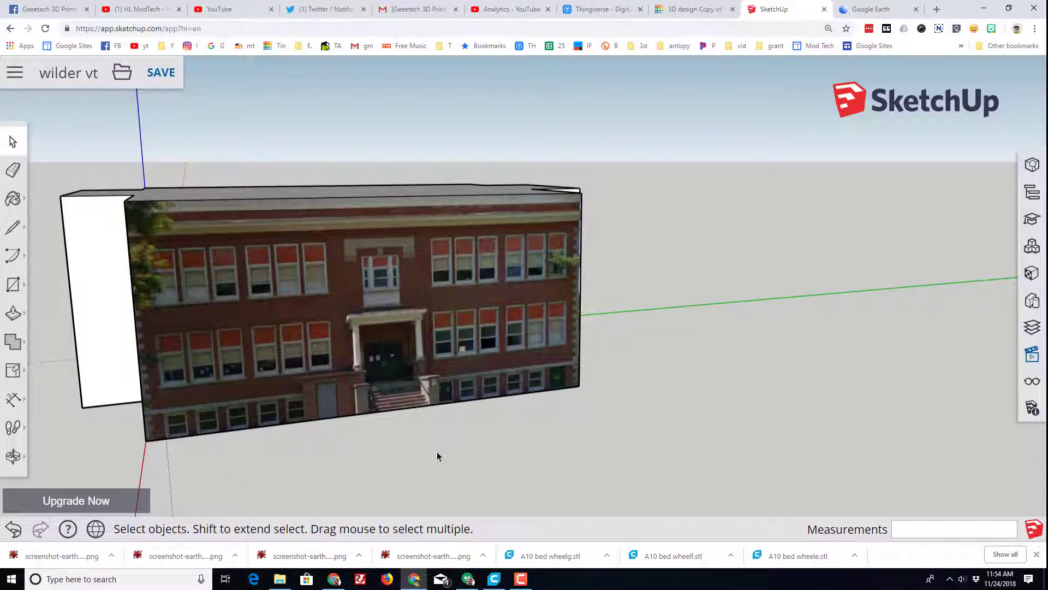
middle_drag(437, 451, 537, 343)
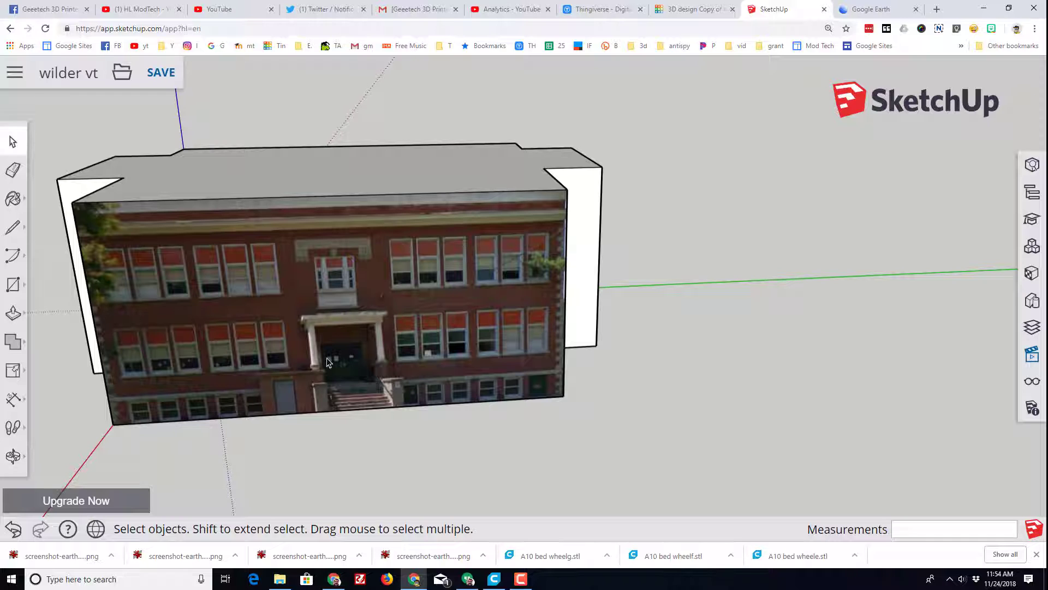
scroll(260, 336, up, 3)
middle_drag(197, 336, 256, 268)
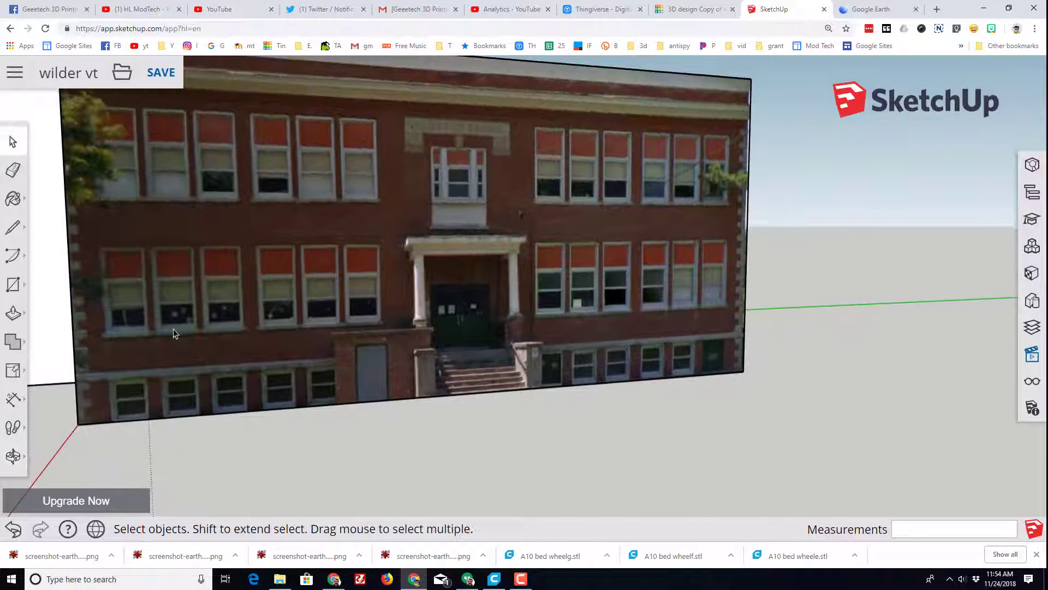
click(8, 288)
Step: Crossing-select the back and two side white walls and Hide them, leaving the photo facade
click(51, 223)
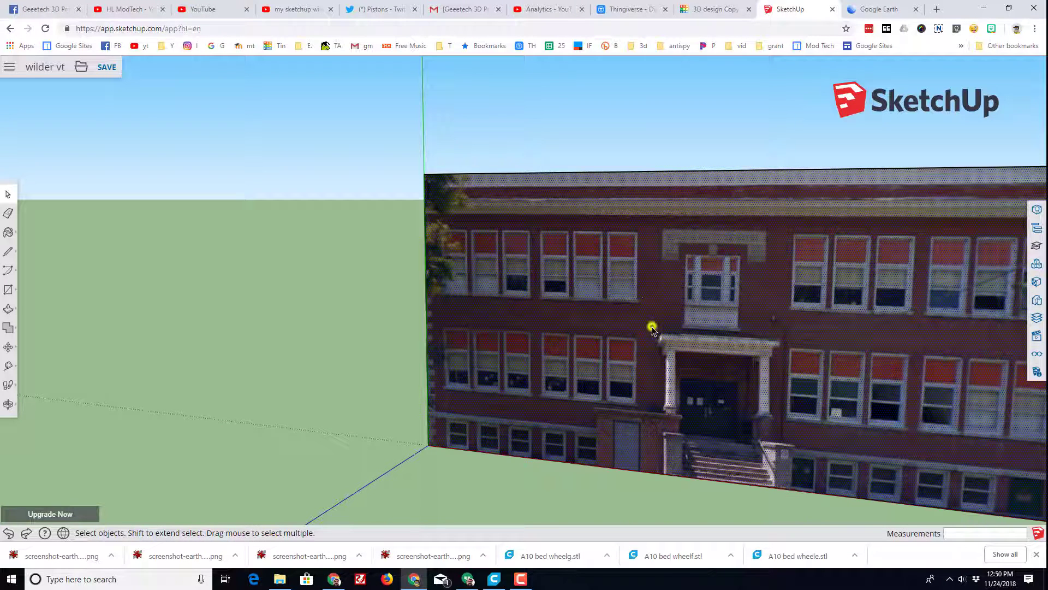
right_click(652, 326)
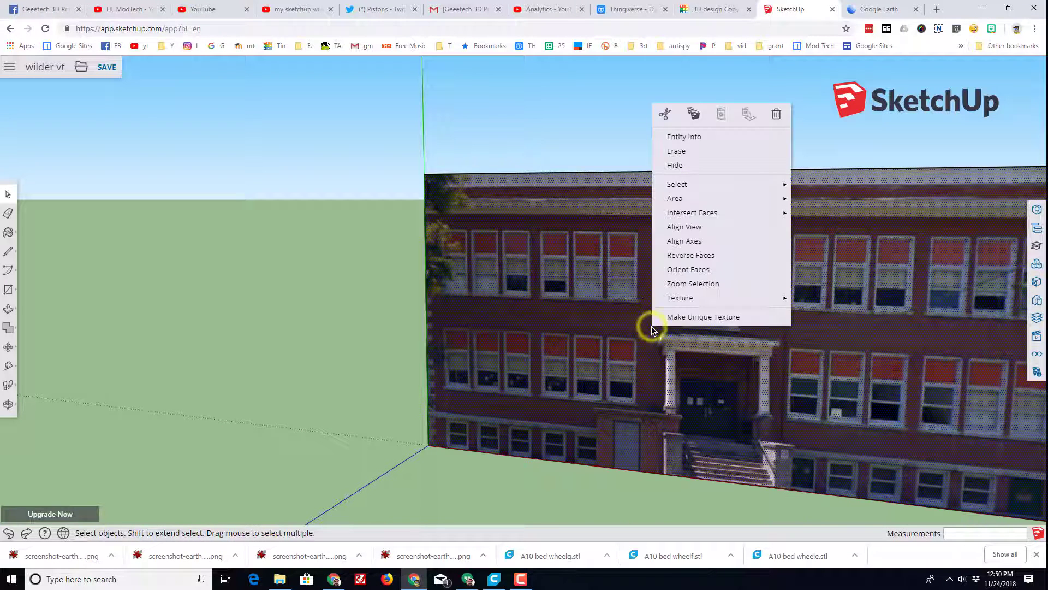
click(680, 226)
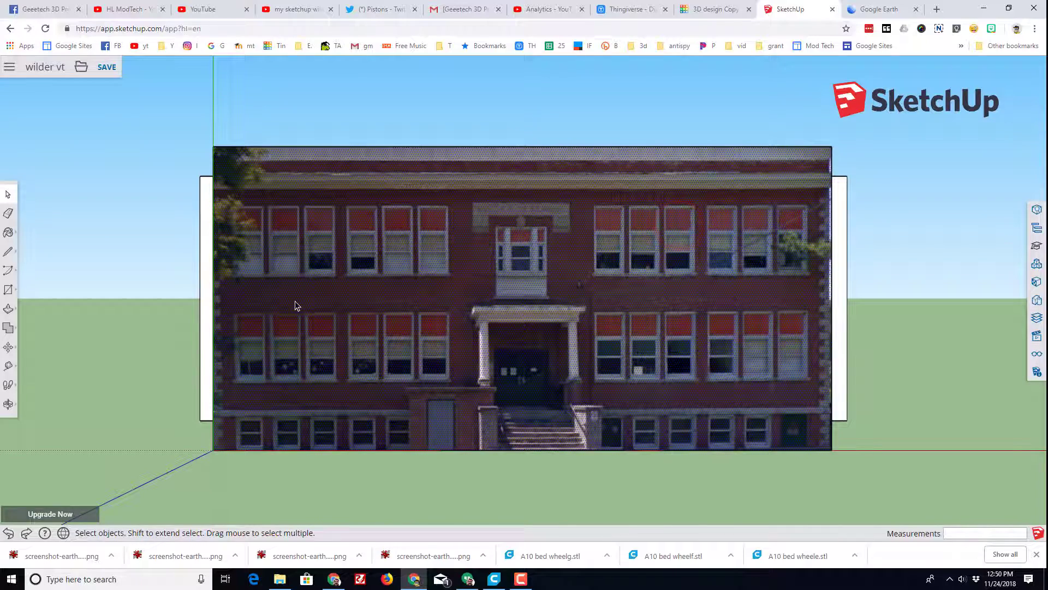
scroll(236, 382, up, 2)
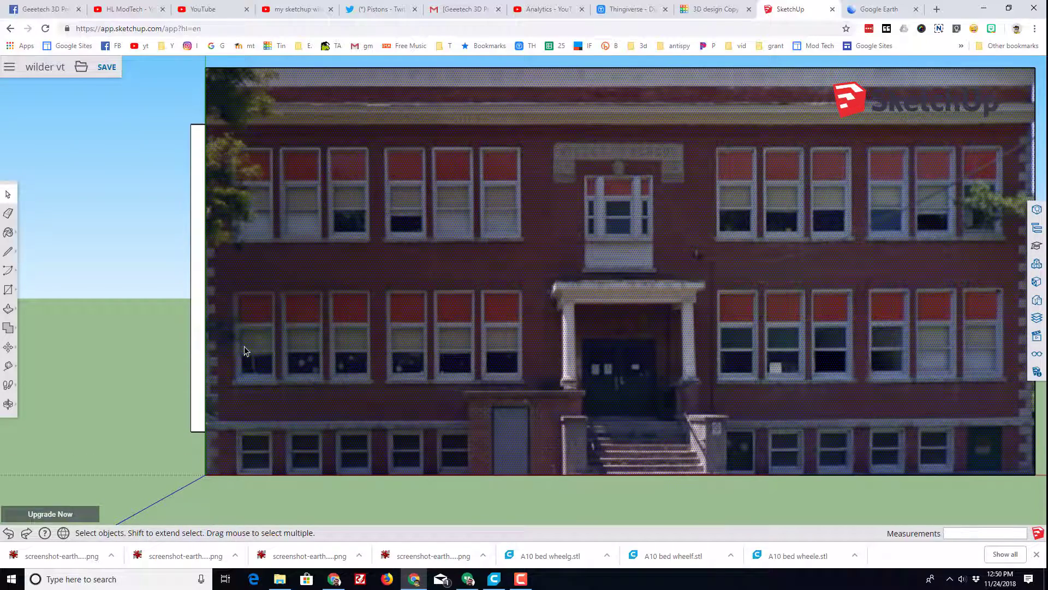
middle_drag(74, 395, 519, 504)
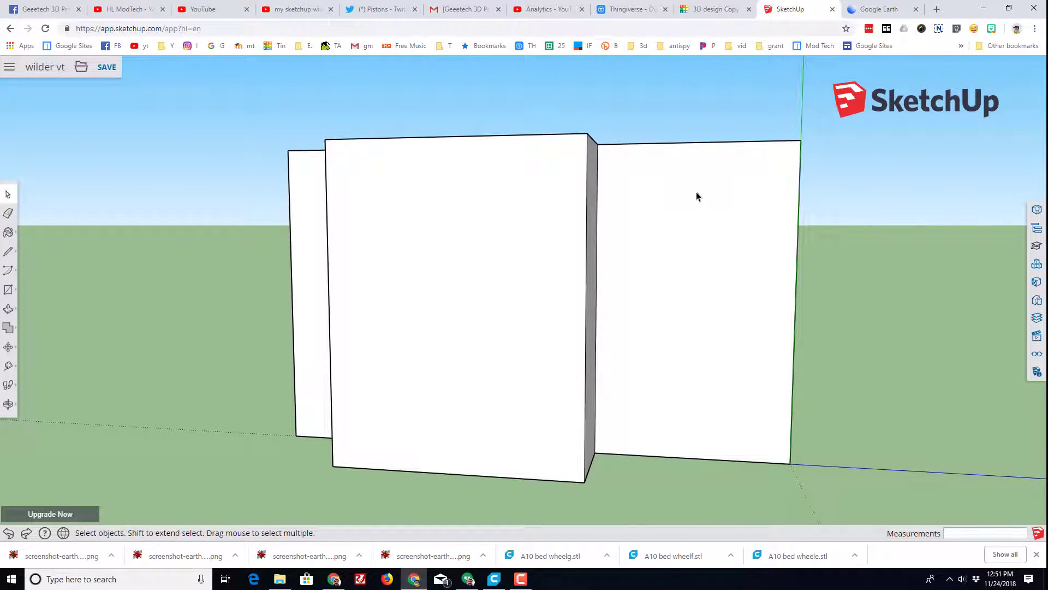
drag(301, 580, 279, 483)
drag(359, 497, 284, 497)
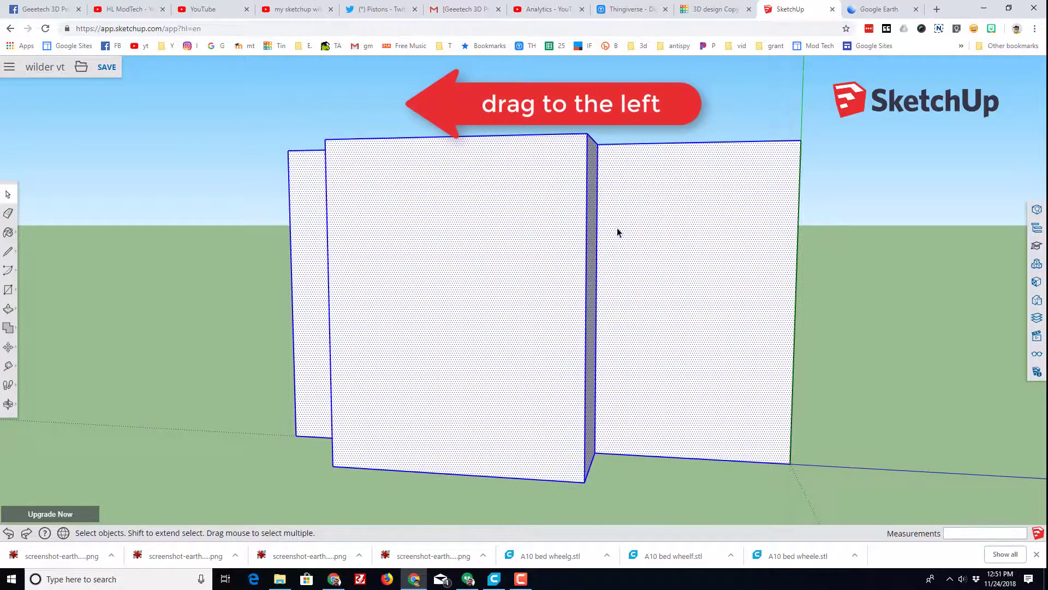
mouse_move(617, 227)
middle_down()
mouse_move(603, 275)
mouse_move(564, 335)
mouse_move(557, 323)
middle_up()
right_click(519, 239)
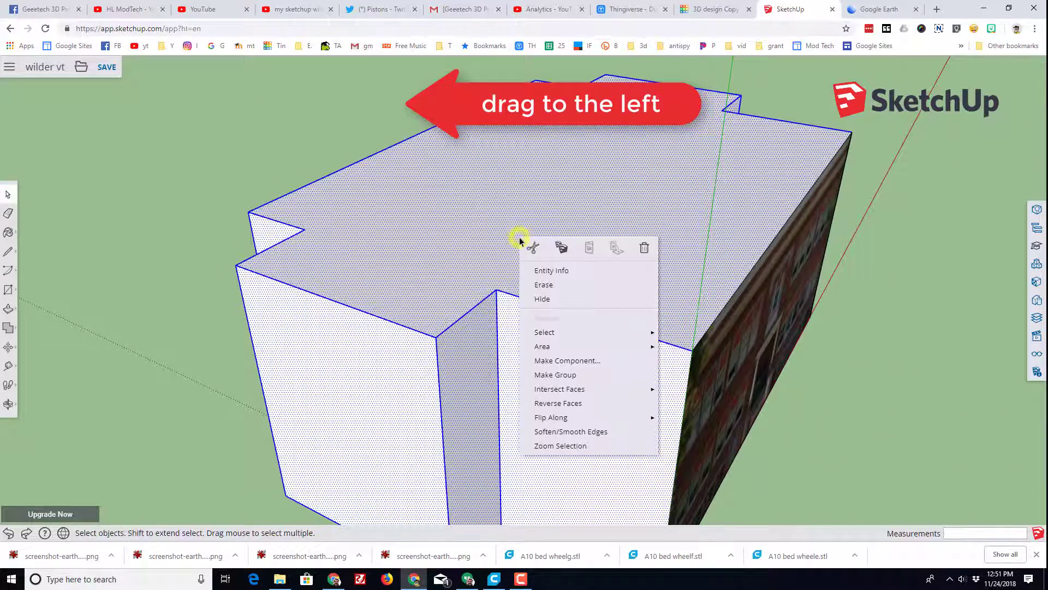
click(542, 299)
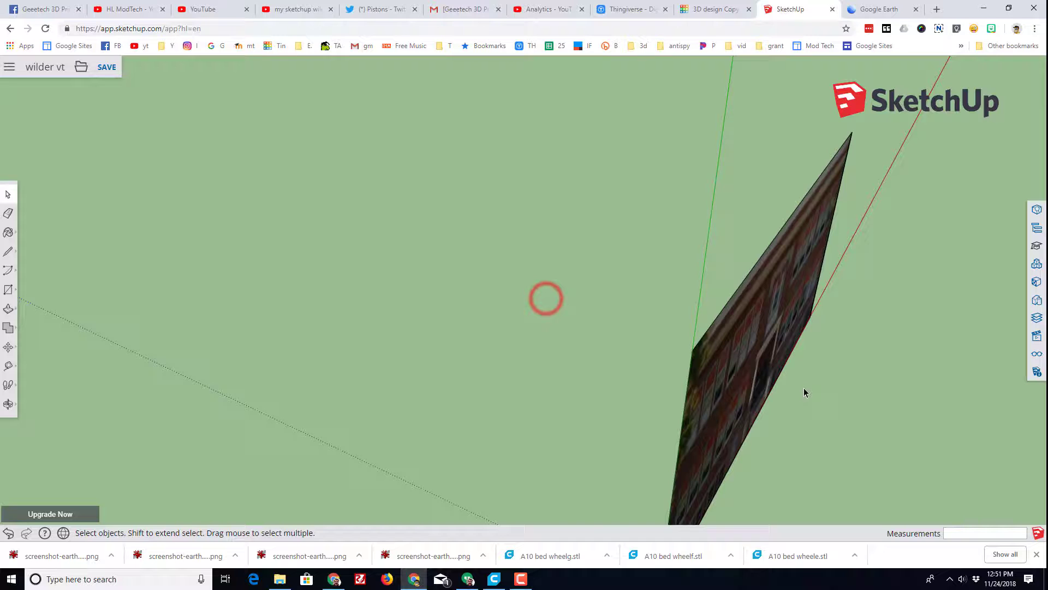
middle_drag(805, 388, 382, 360)
Step: Draw a rectangle around the first middle-row window on the facade photo
scroll(381, 362, up, 5)
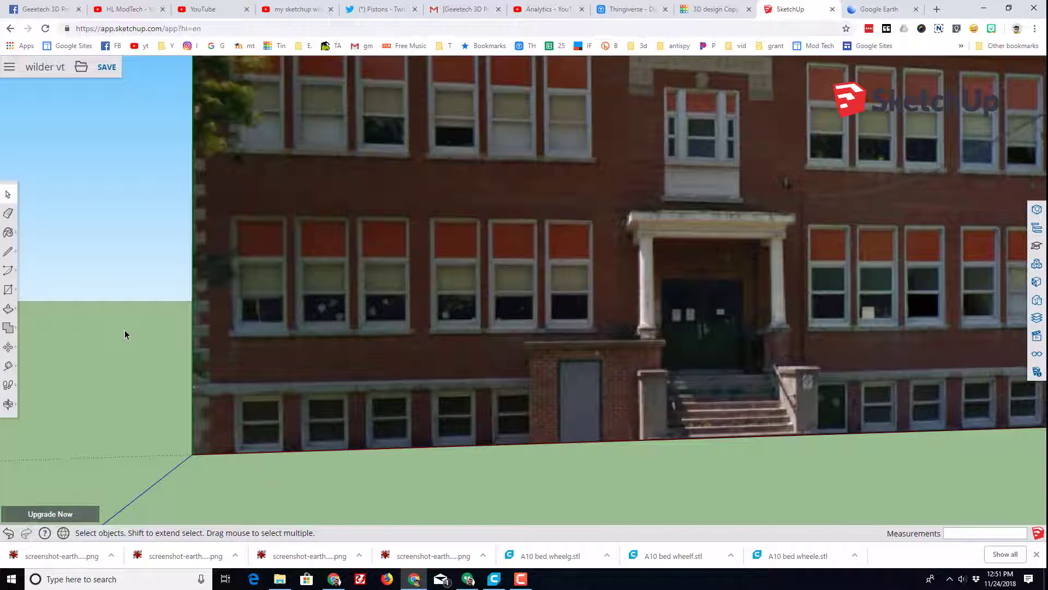
click(6, 290)
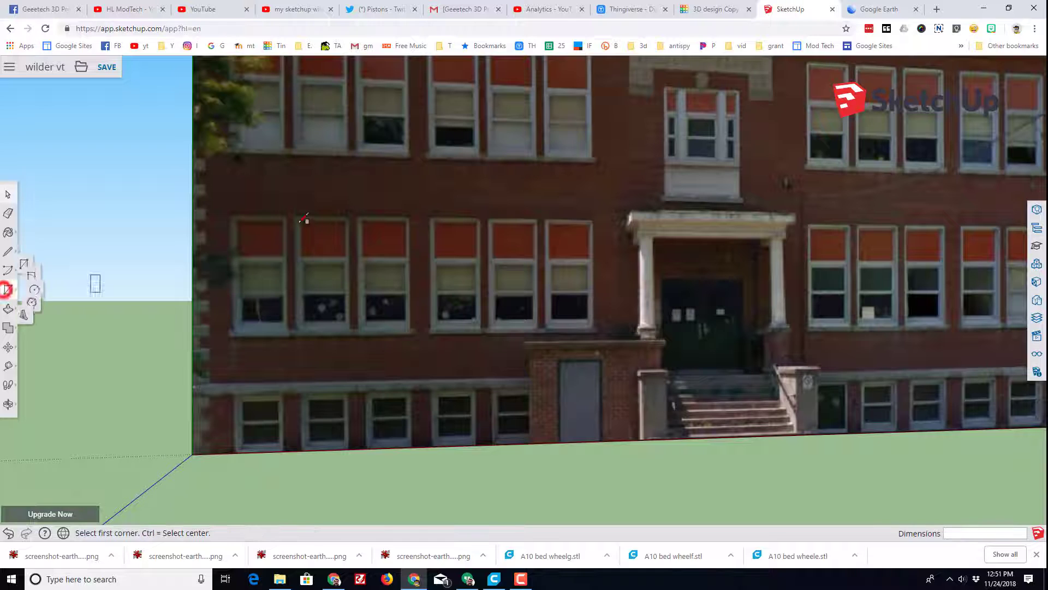
click(234, 215)
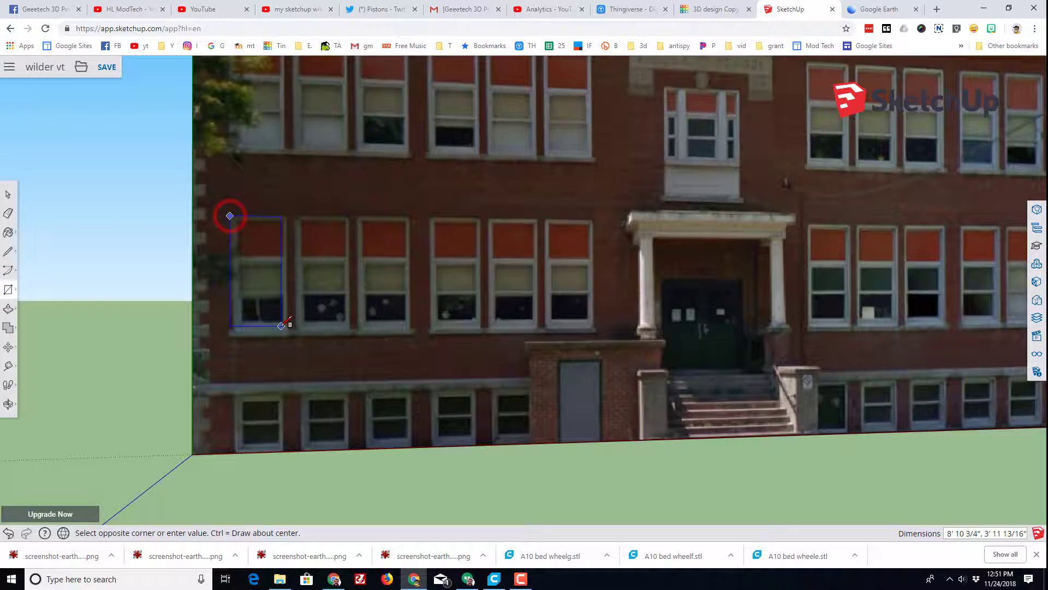
scroll(287, 327, up, 2)
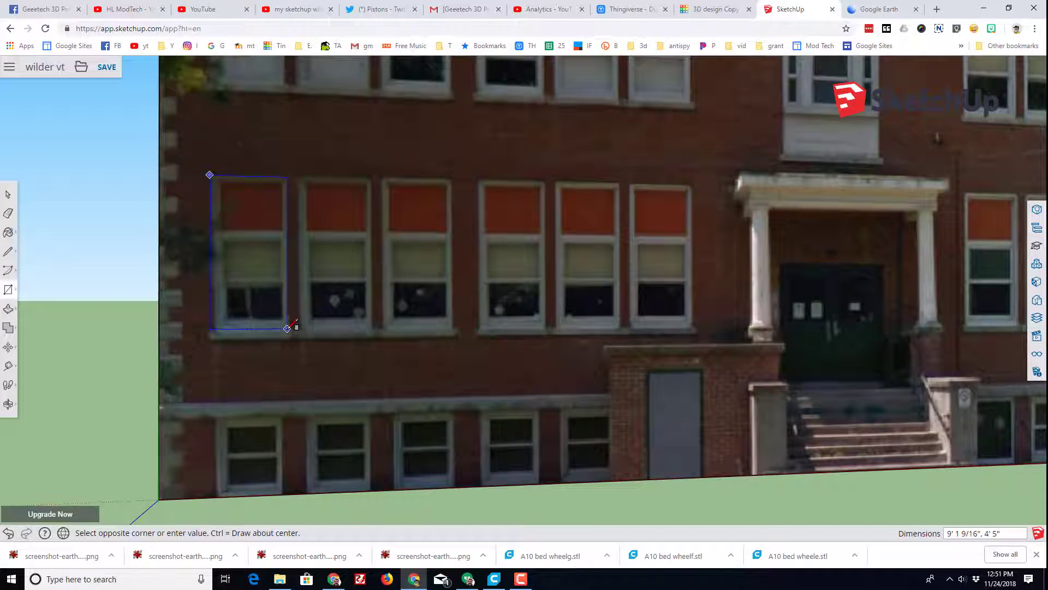
click(288, 328)
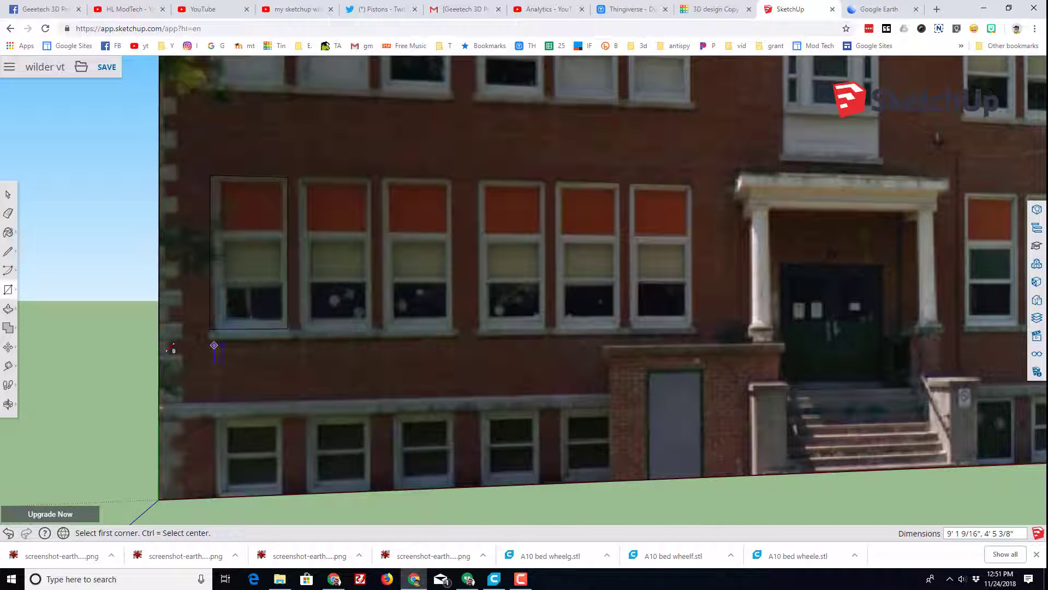
Step: Place a Tape Measure guide line along the window sills
click(8, 364)
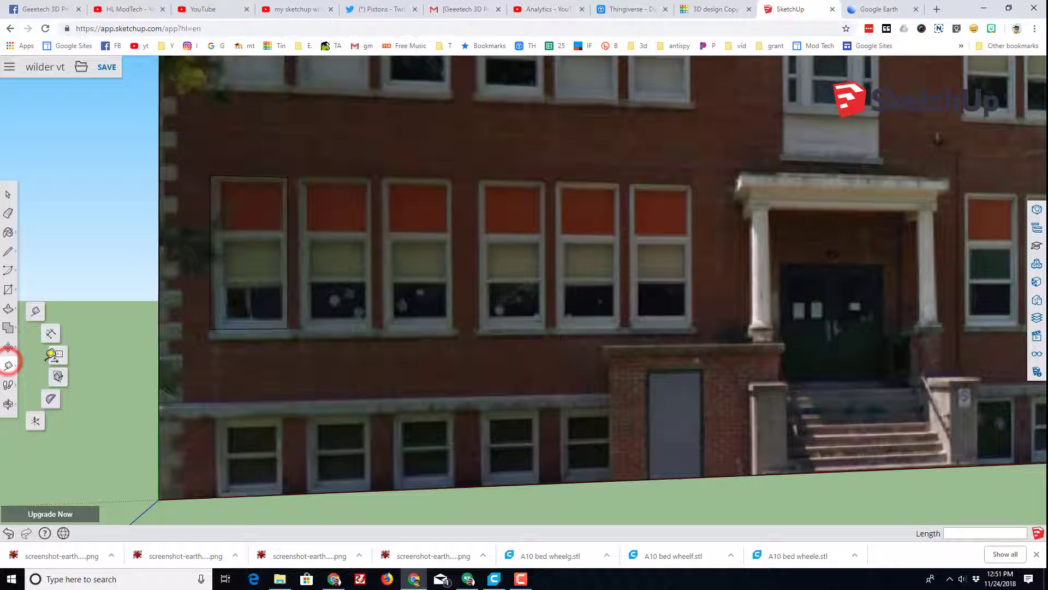
click(35, 313)
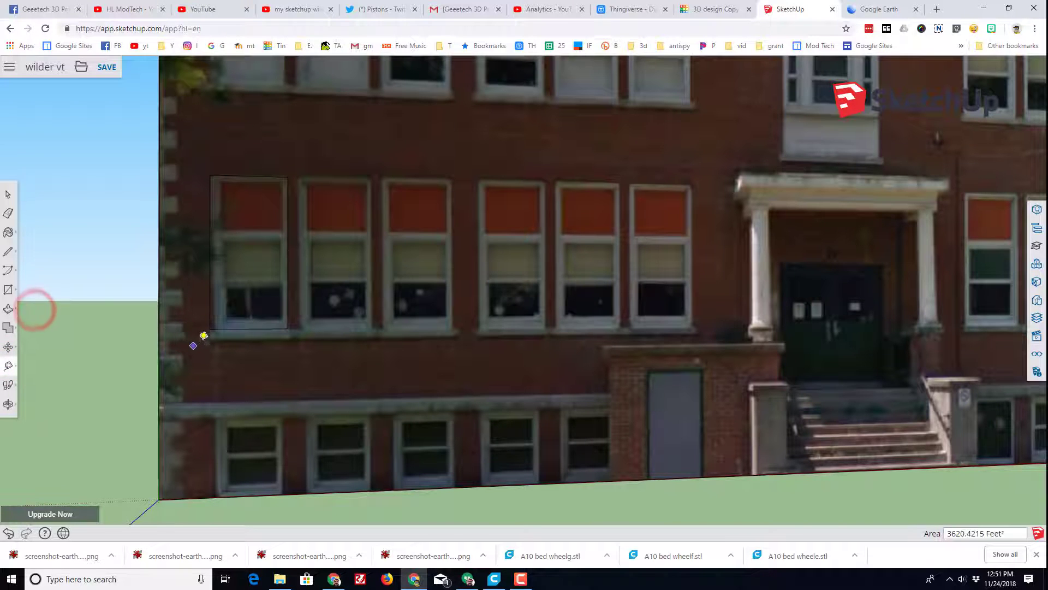
scroll(259, 355, down, 2)
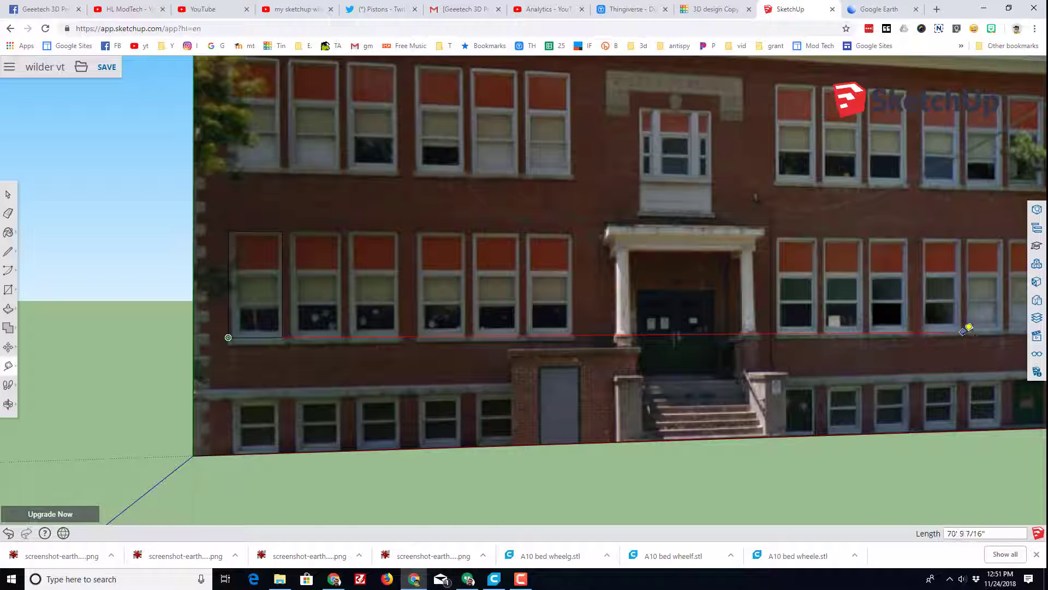
click(965, 332)
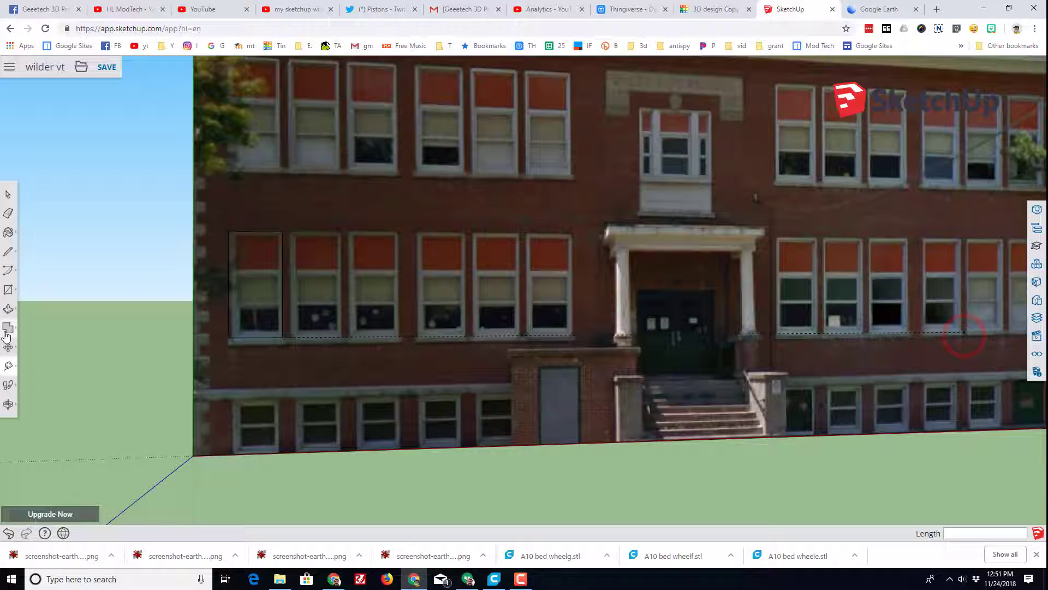
Step: Copy the window rectangle with Move plus Ctrl onto the next two windows to the right
click(8, 194)
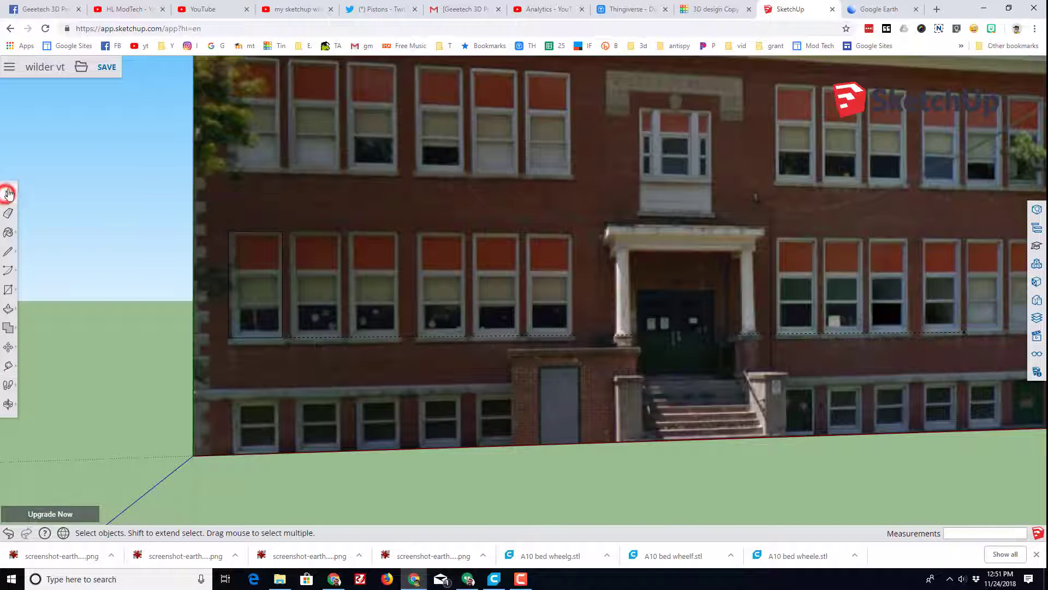
click(259, 306)
key(m)
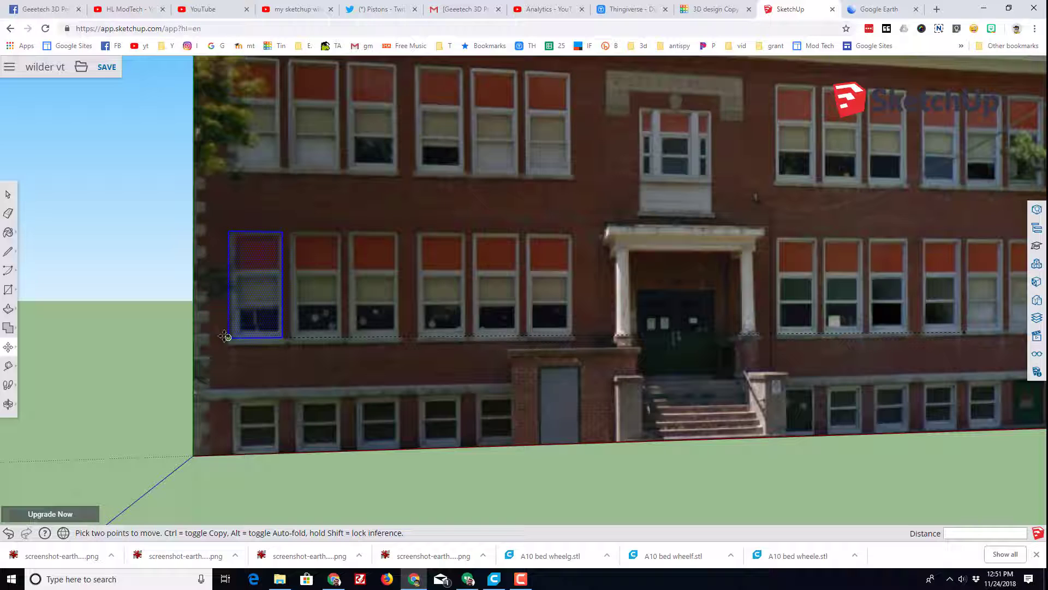
click(228, 336)
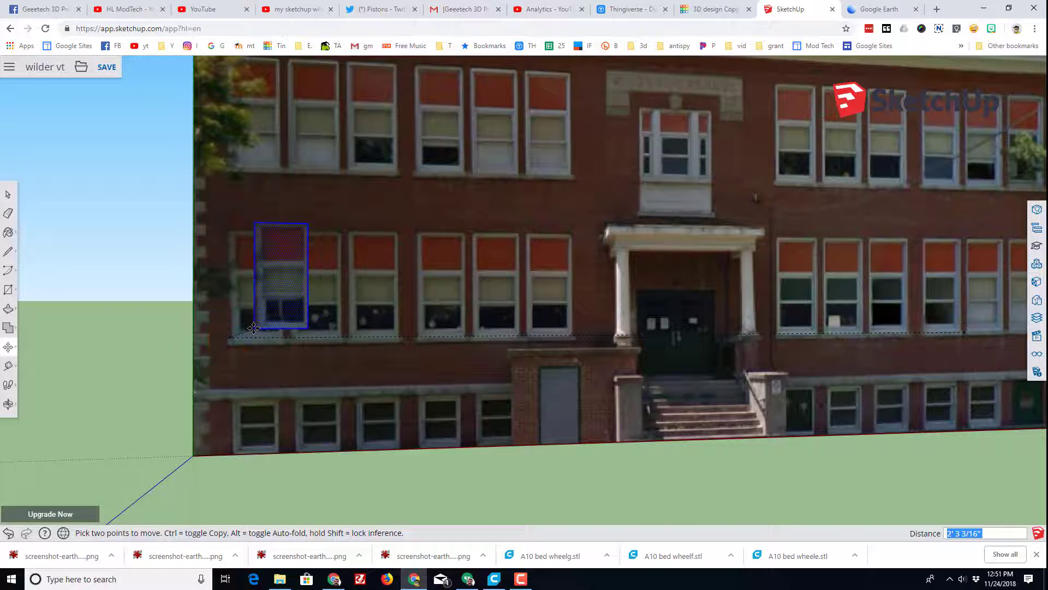
key(ctrl)
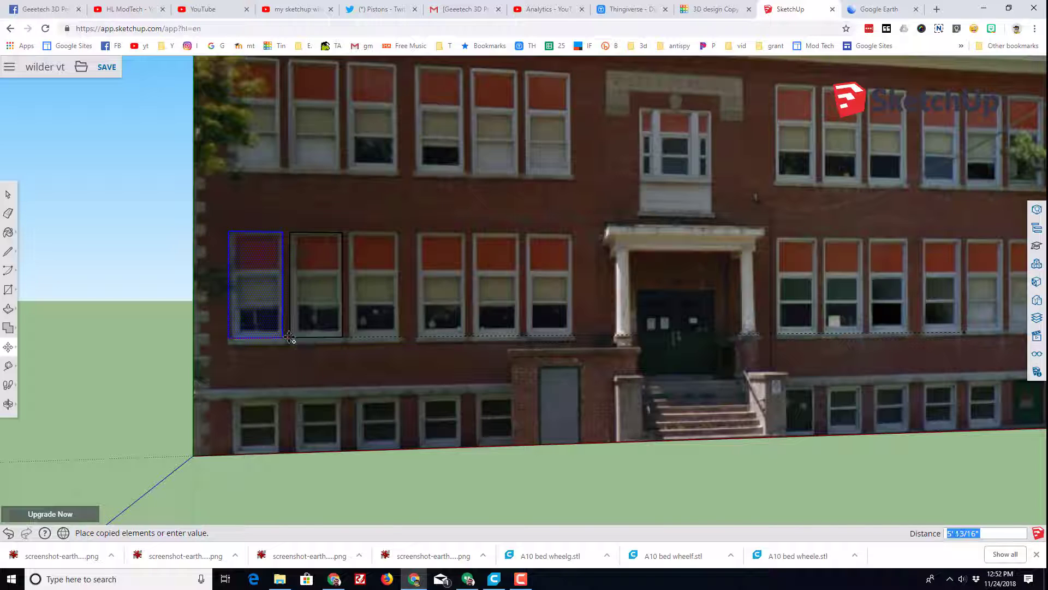
click(289, 336)
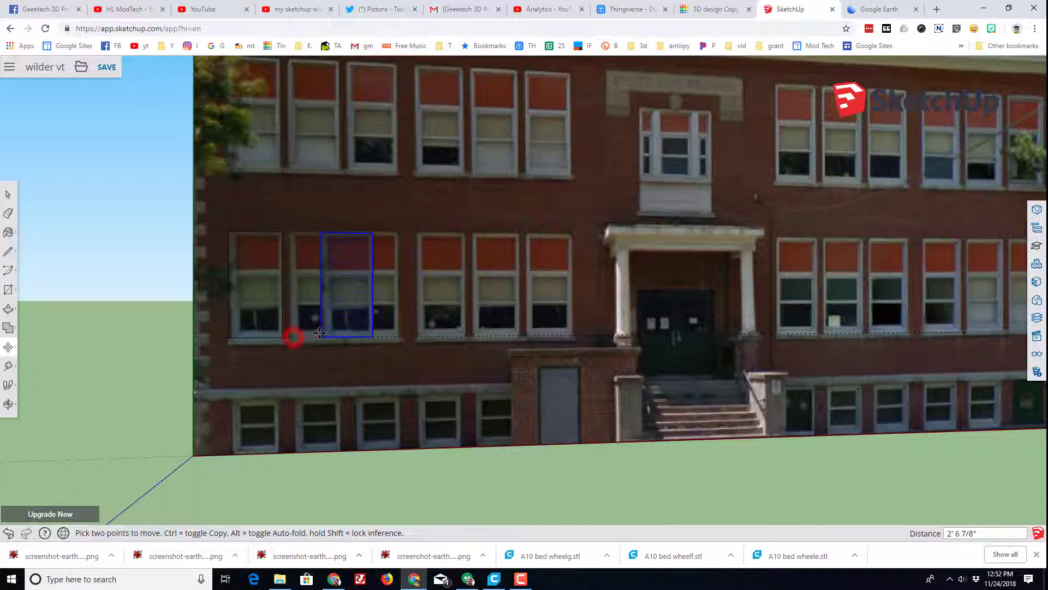
click(292, 336)
scroll(363, 343, up, 5)
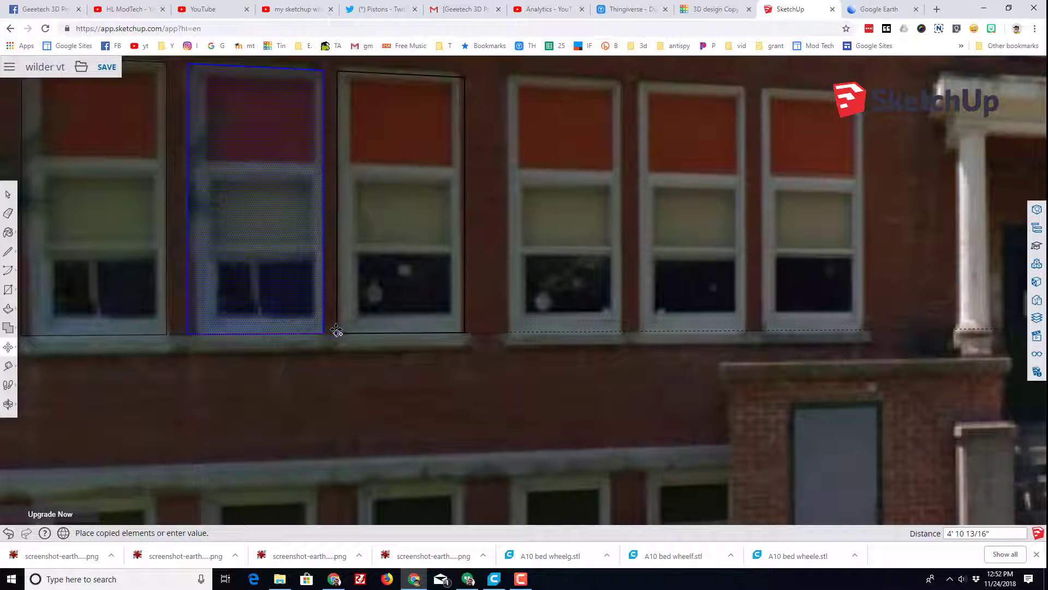
click(339, 330)
scroll(339, 330, down, 5)
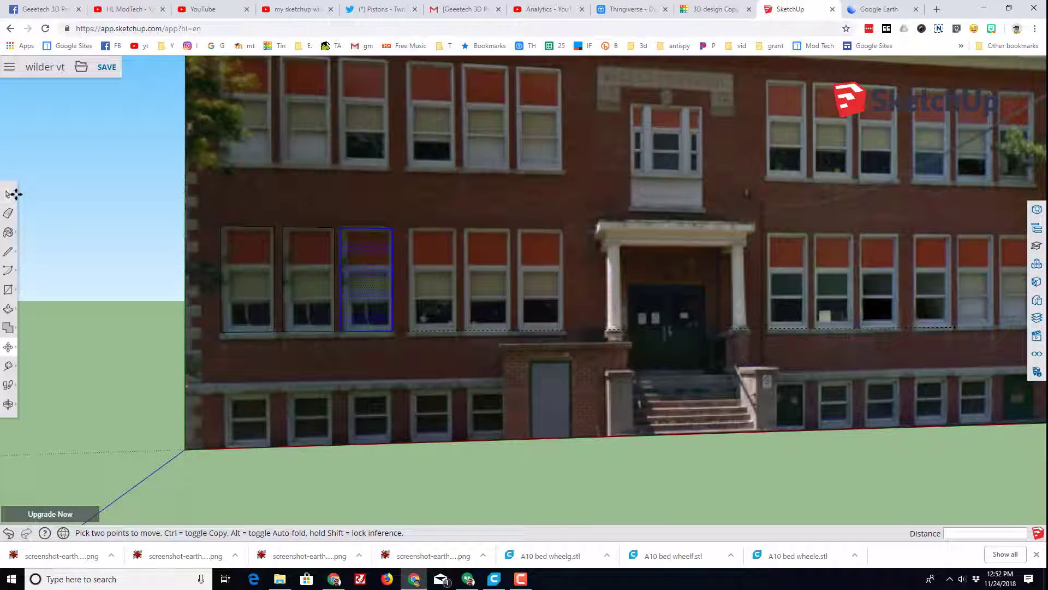
Step: Push the outlined window faces 6" into the facade, then check the recesses from the side
middle_drag(133, 283, 404, 353)
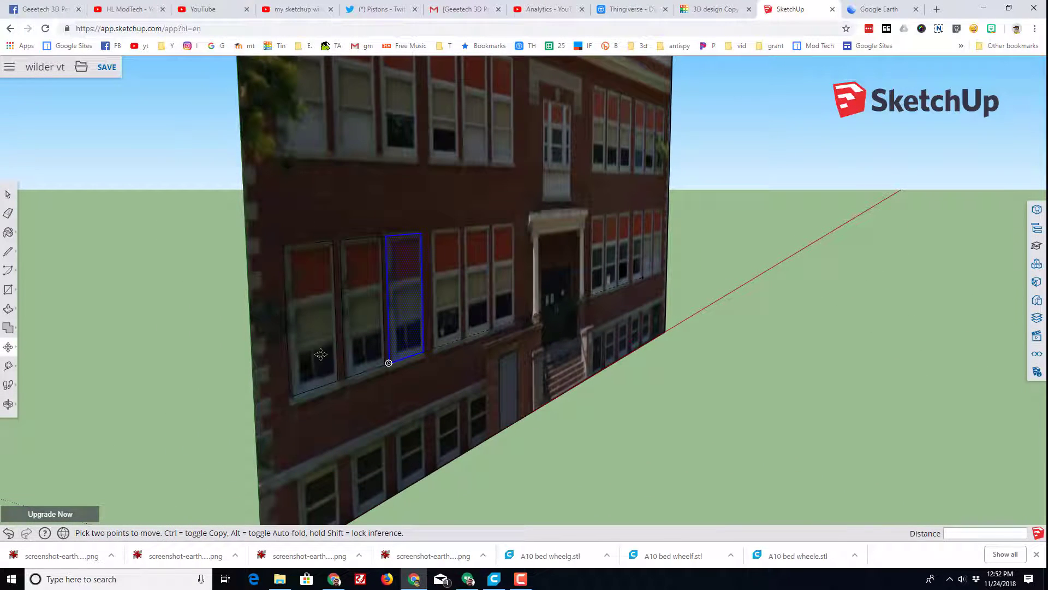
click(8, 308)
click(393, 313)
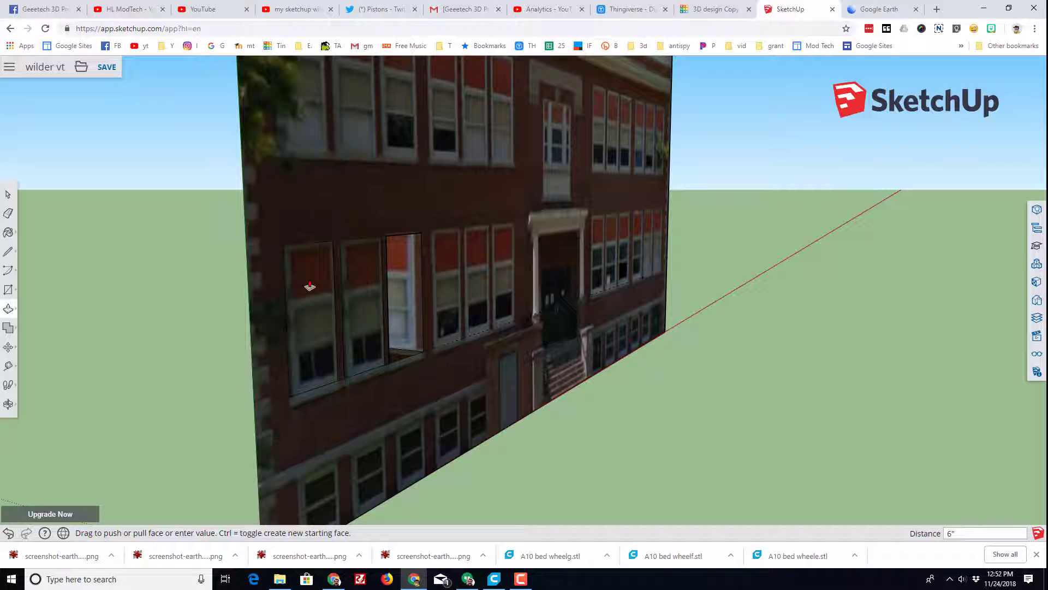
click(411, 309)
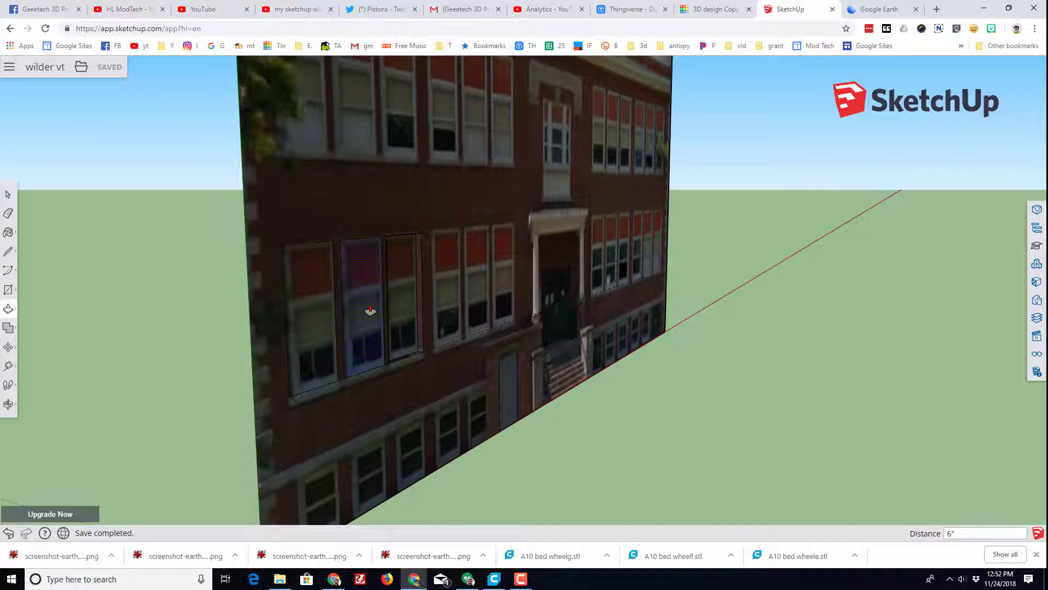
click(364, 301)
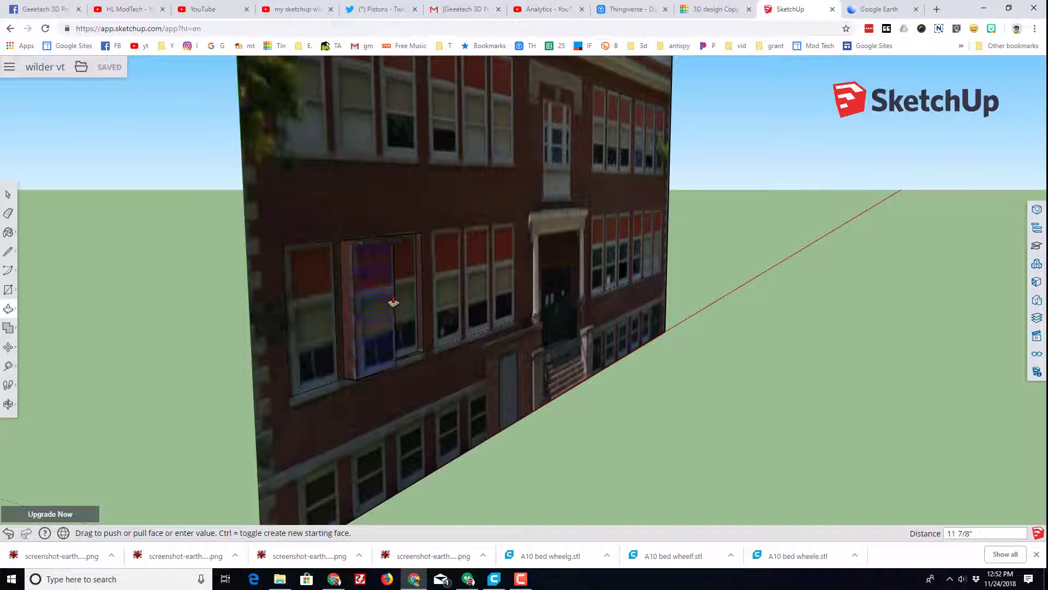
middle_drag(546, 305, 257, 363)
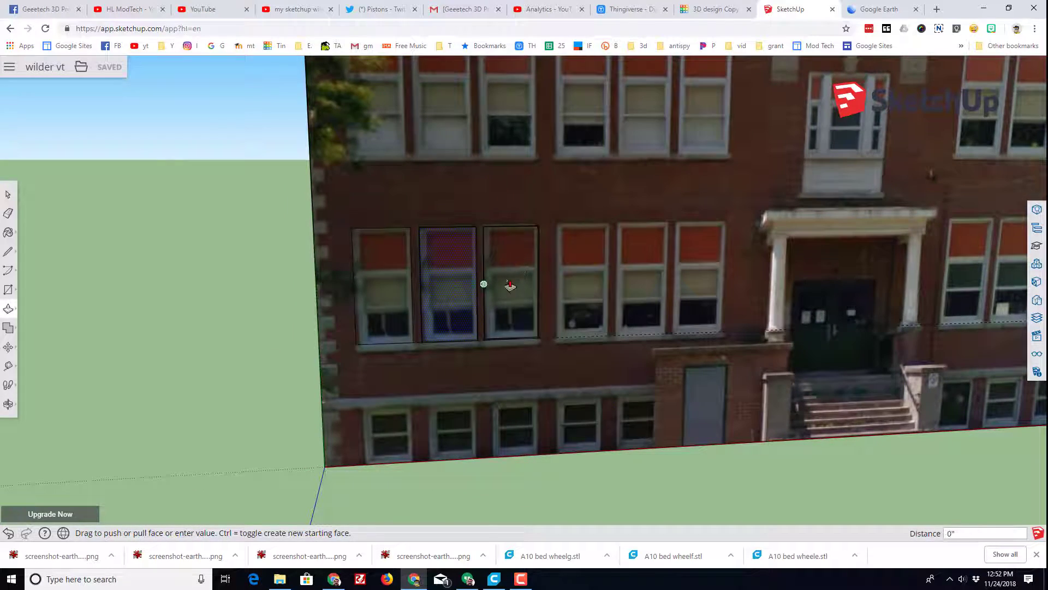
click(509, 283)
middle_drag(416, 331, 446, 337)
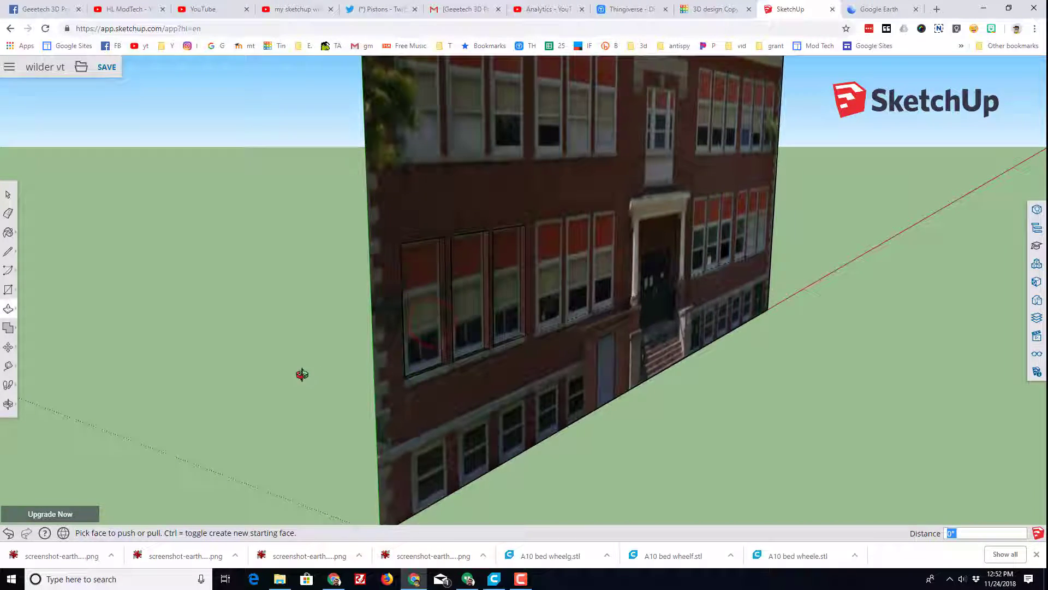
middle_drag(299, 374, 340, 336)
Step: Copy the three outlined recessed windows onto the next three windows to the right
key(p)
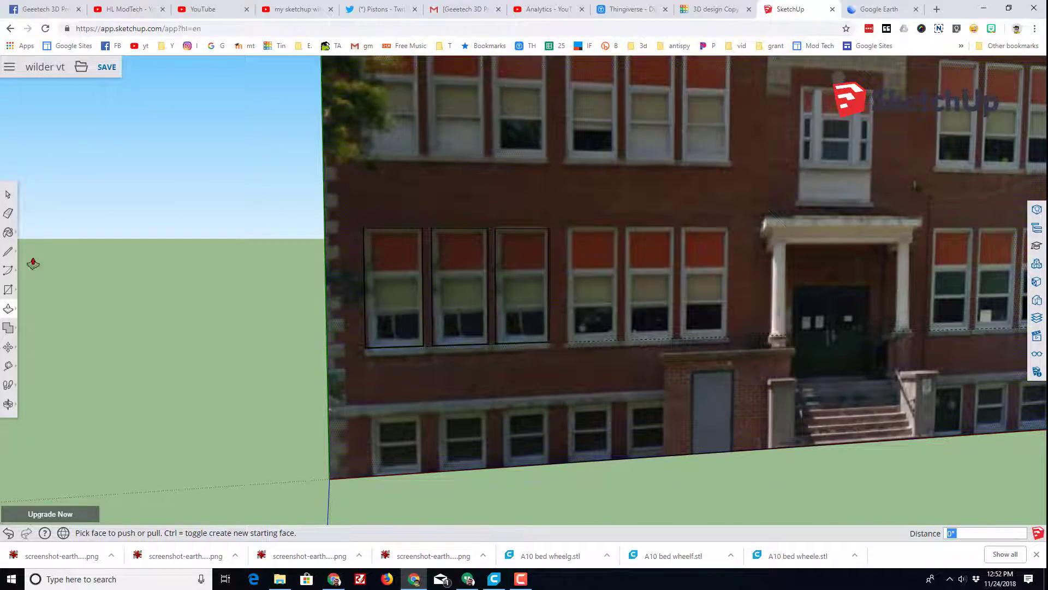
click(6, 195)
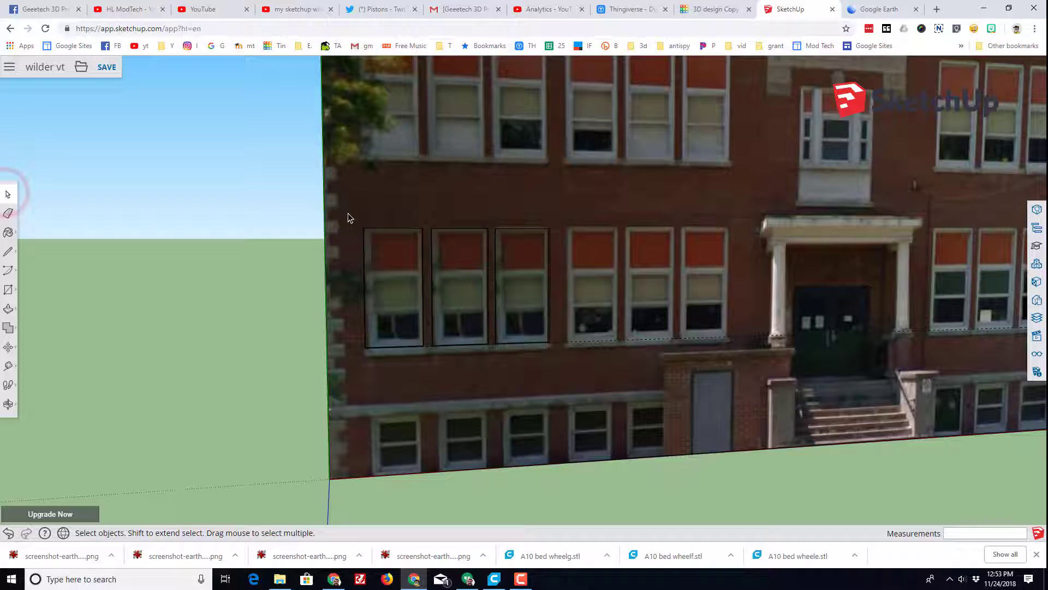
drag(350, 213, 568, 373)
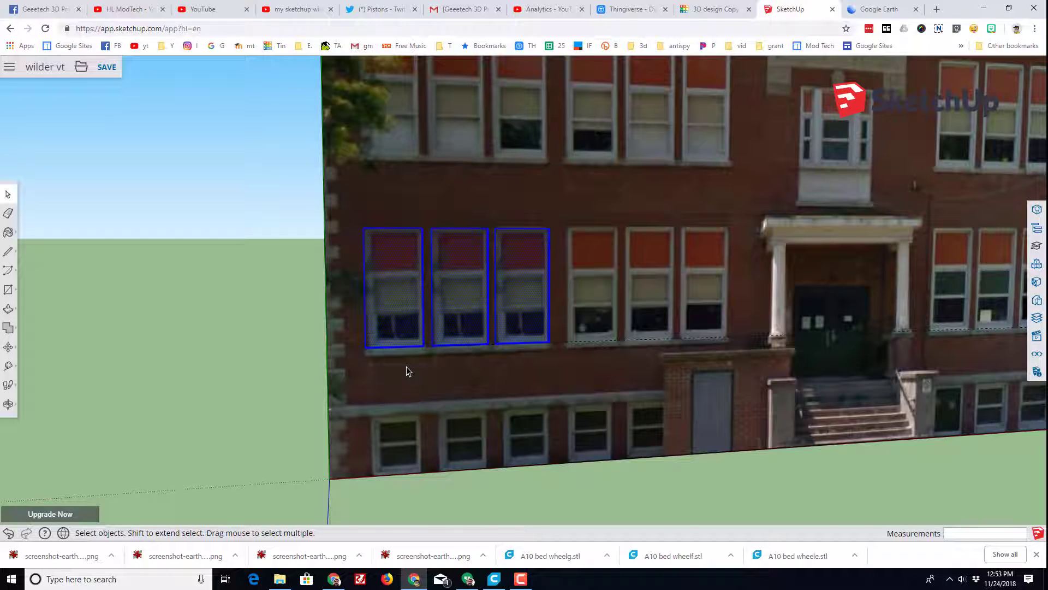
key(m)
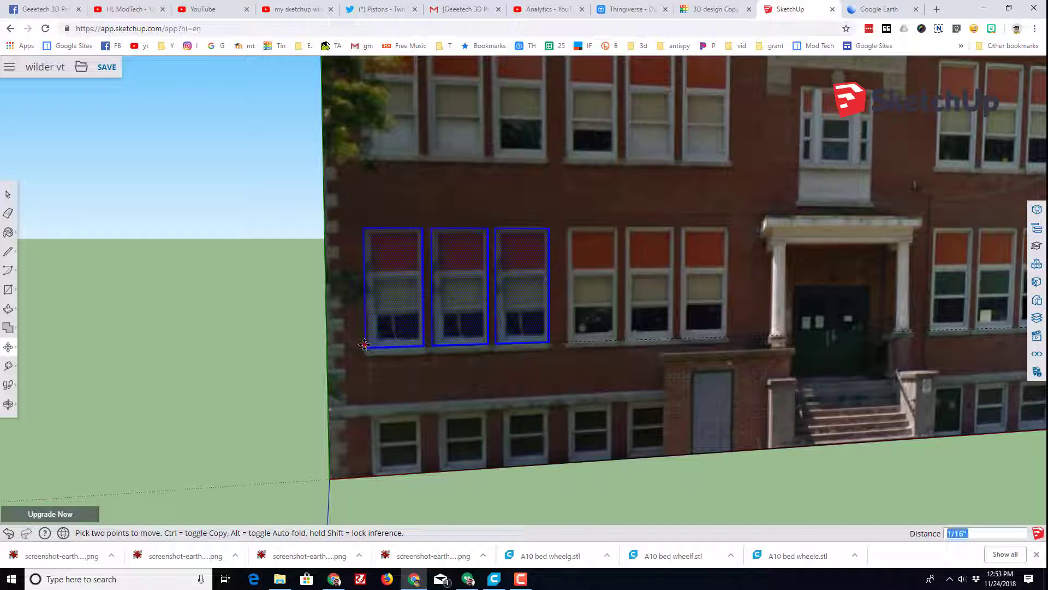
click(364, 345)
key(ctrl)
click(564, 344)
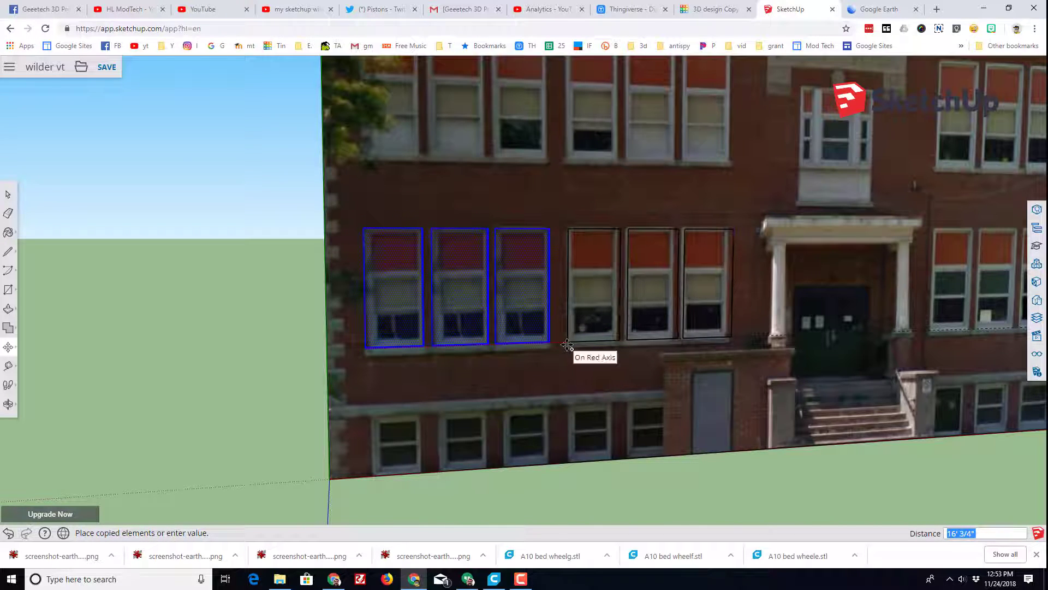
click(567, 344)
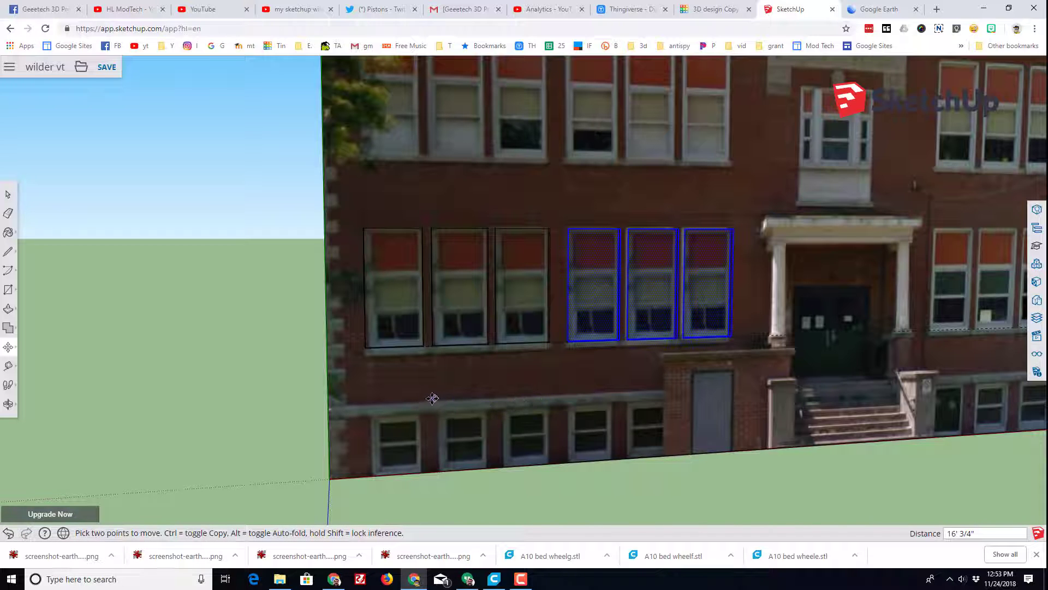
Step: Copy the six lower-row windows one floor up
scroll(481, 393, down, 2)
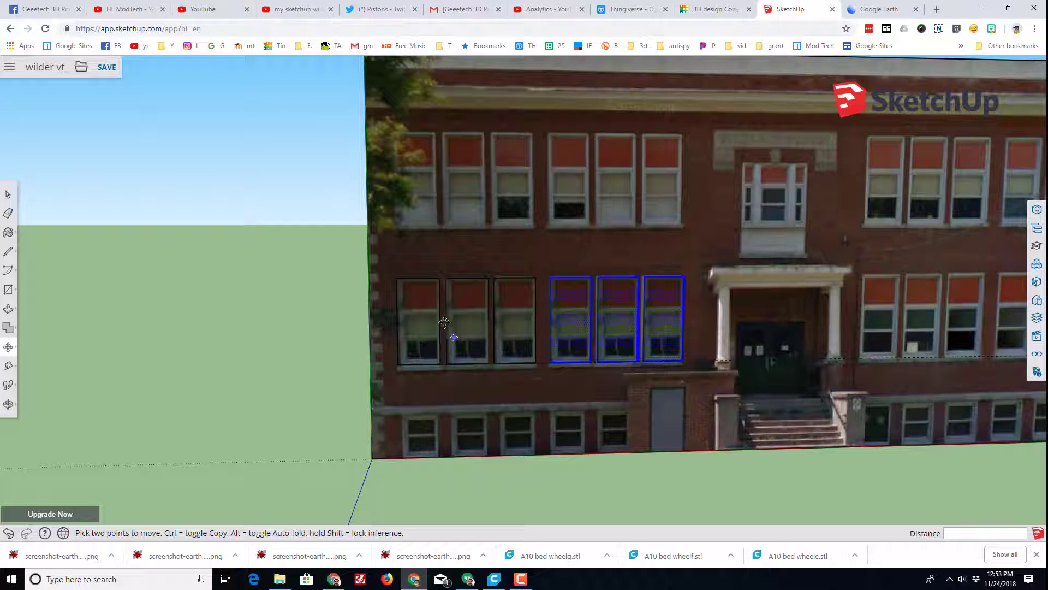
key(space)
drag(389, 271, 703, 393)
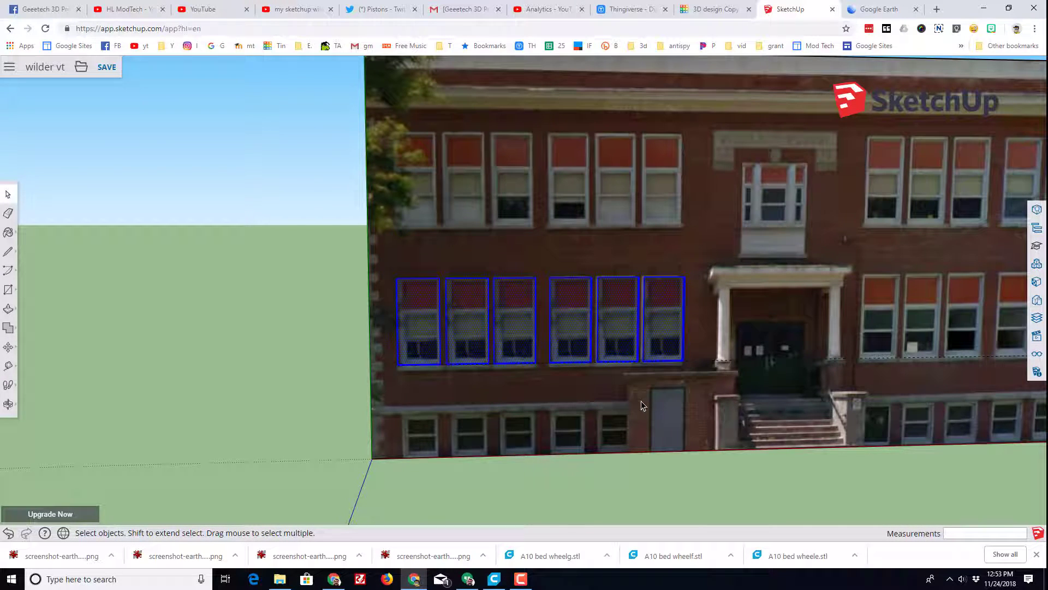
key(m)
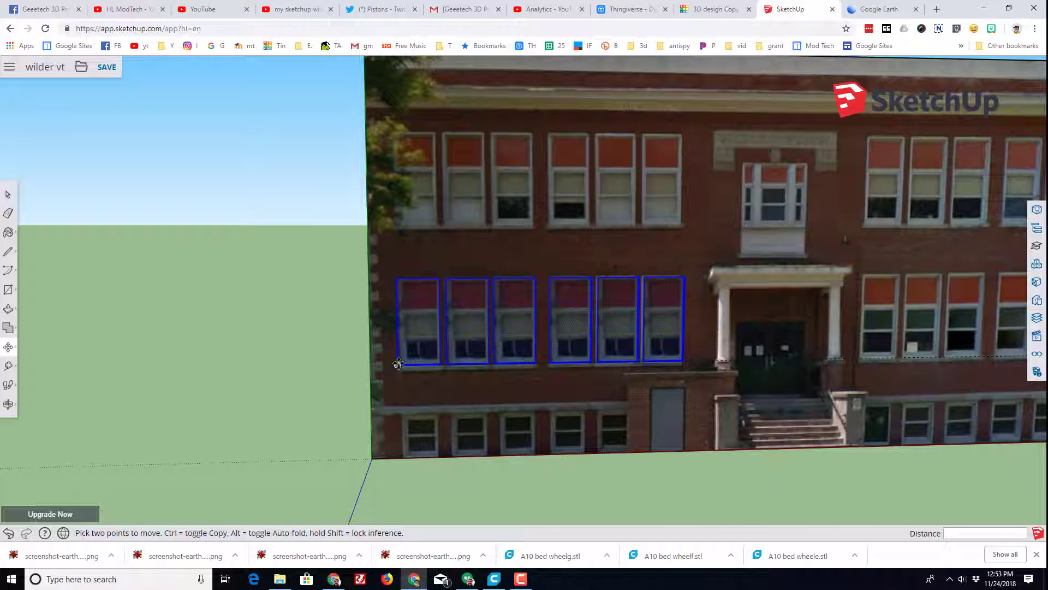
click(399, 364)
key(ctrl)
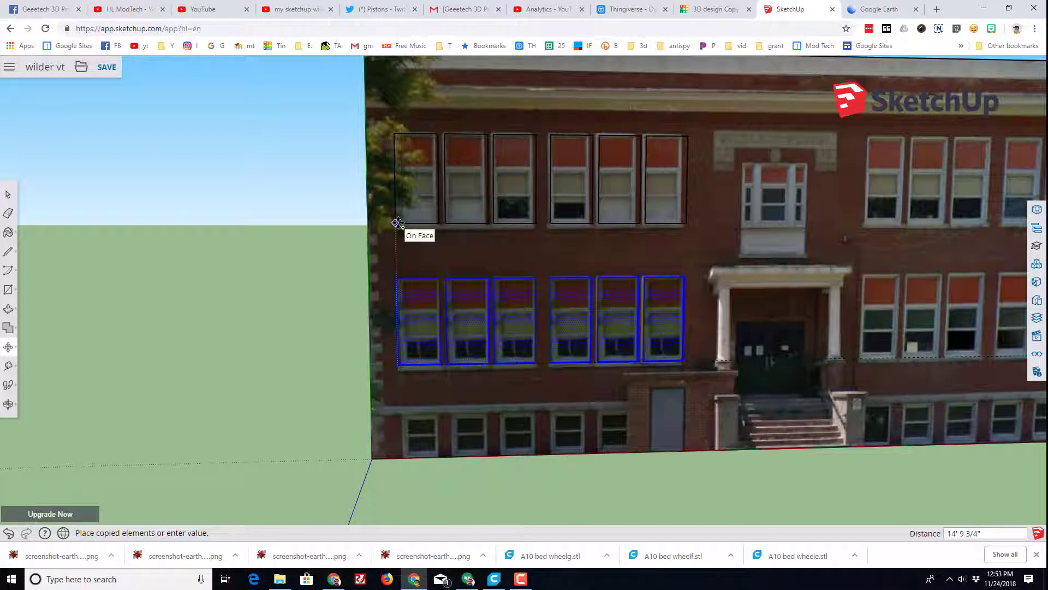
click(398, 221)
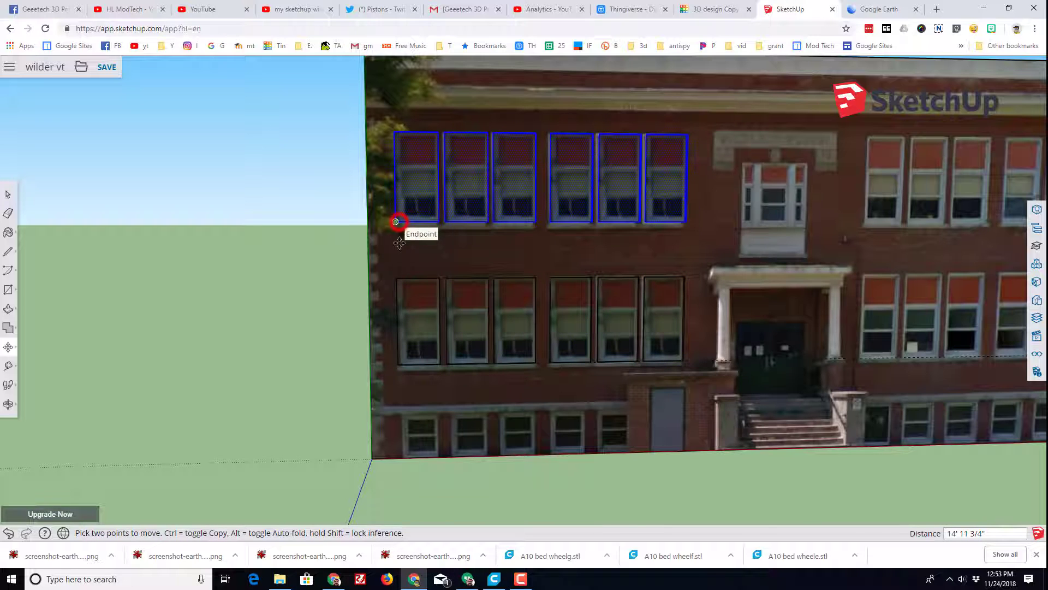
Step: Copy both rows of left-side windows across onto the right-hand wing windows
middle_drag(299, 363, 322, 379)
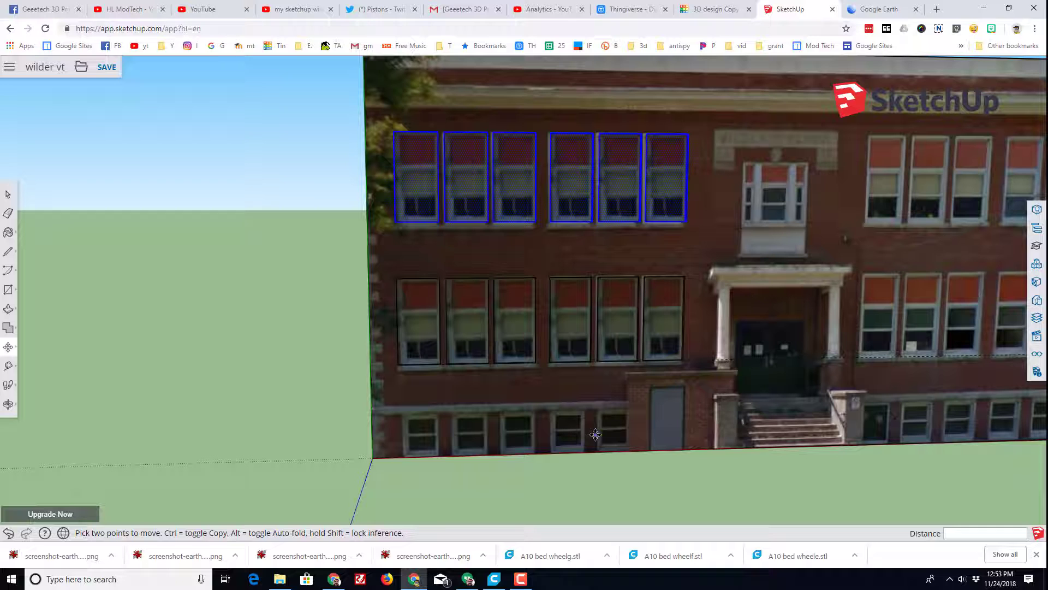
click(6, 196)
drag(377, 121, 703, 383)
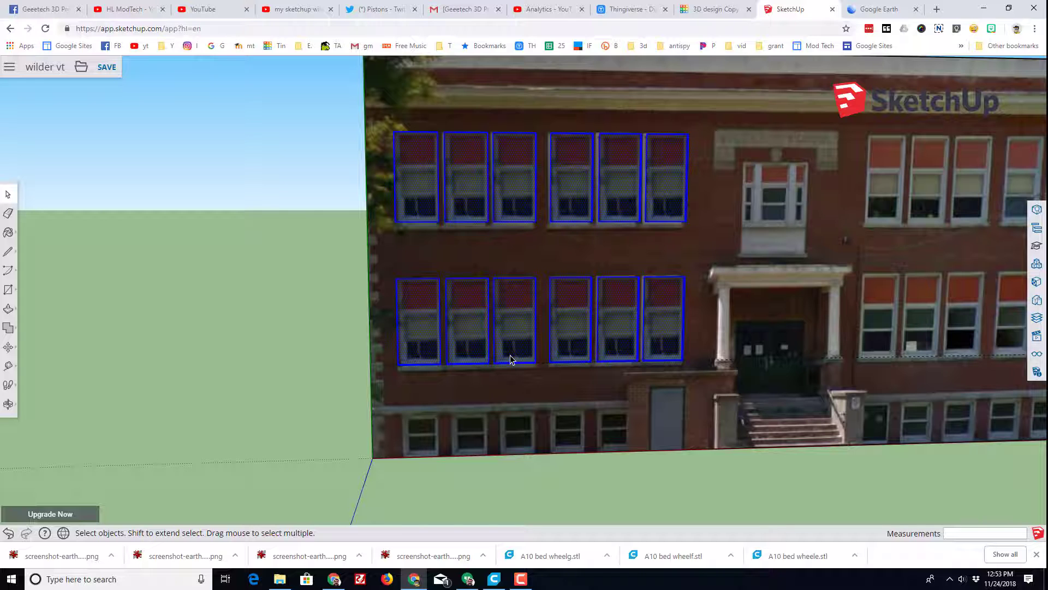
key(m)
click(401, 364)
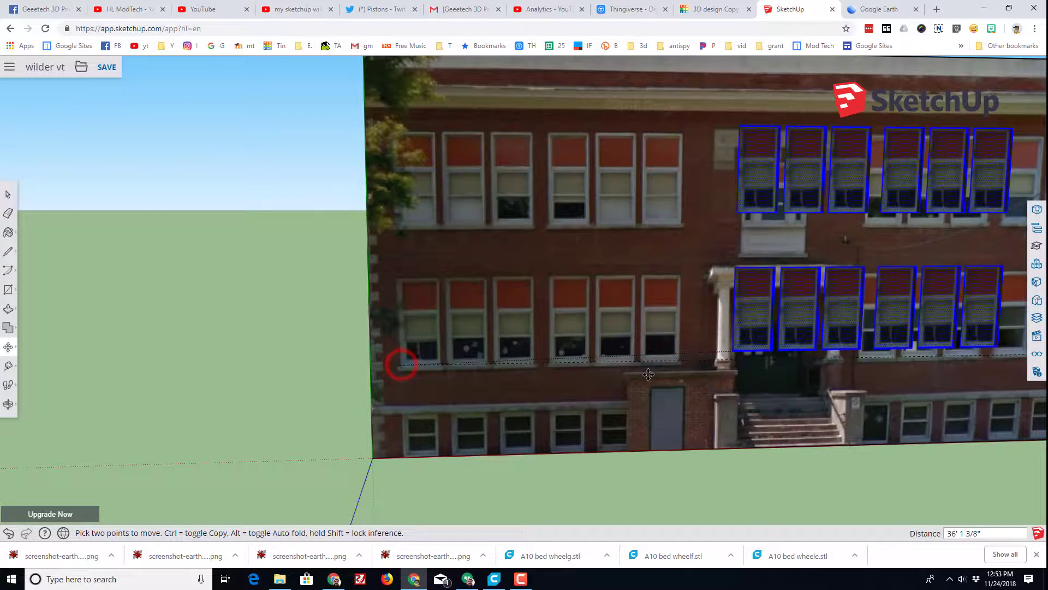
key(ctrl)
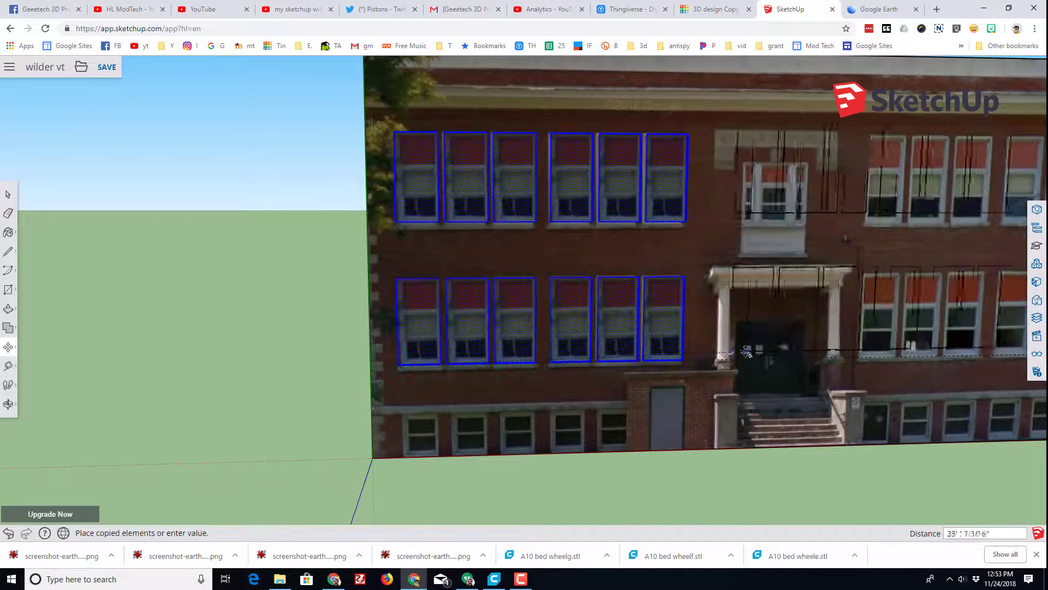
click(859, 363)
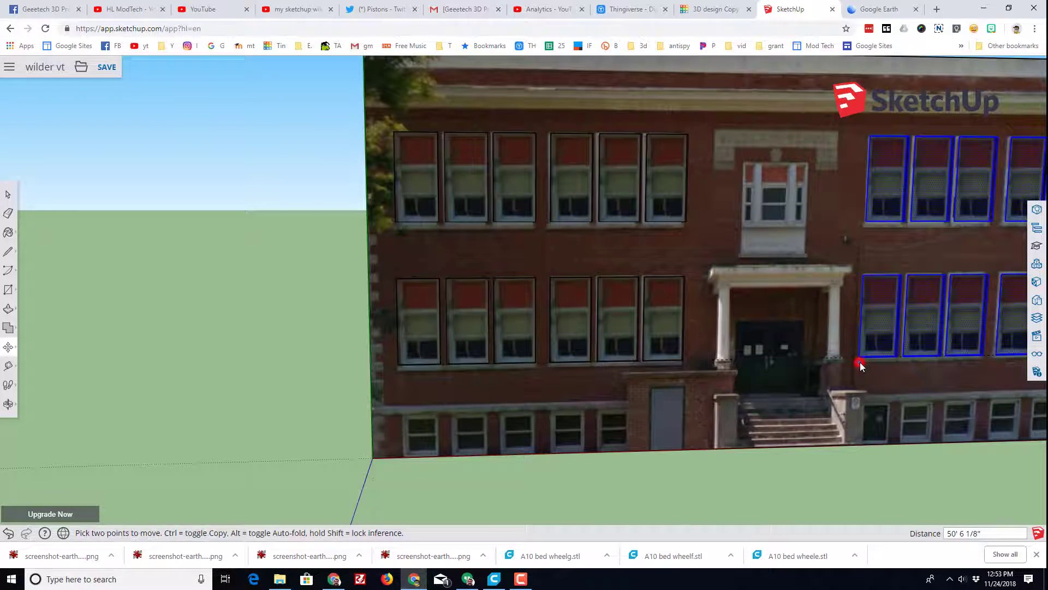
middle_drag(276, 374, 563, 415)
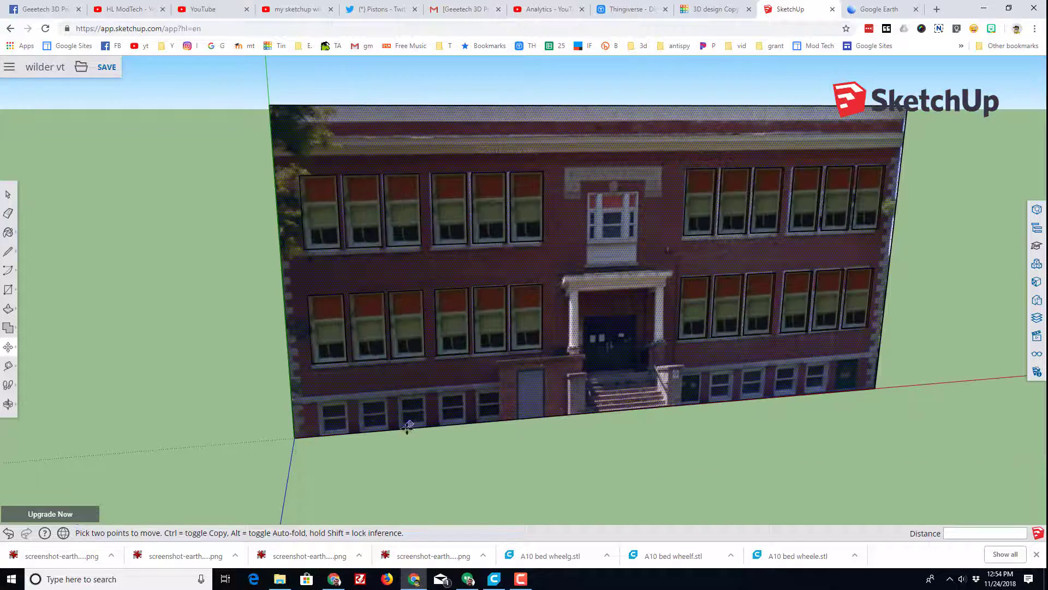
Step: Draw a thin rectangle band across the facade above the basement windows
middle_drag(265, 456, 233, 414)
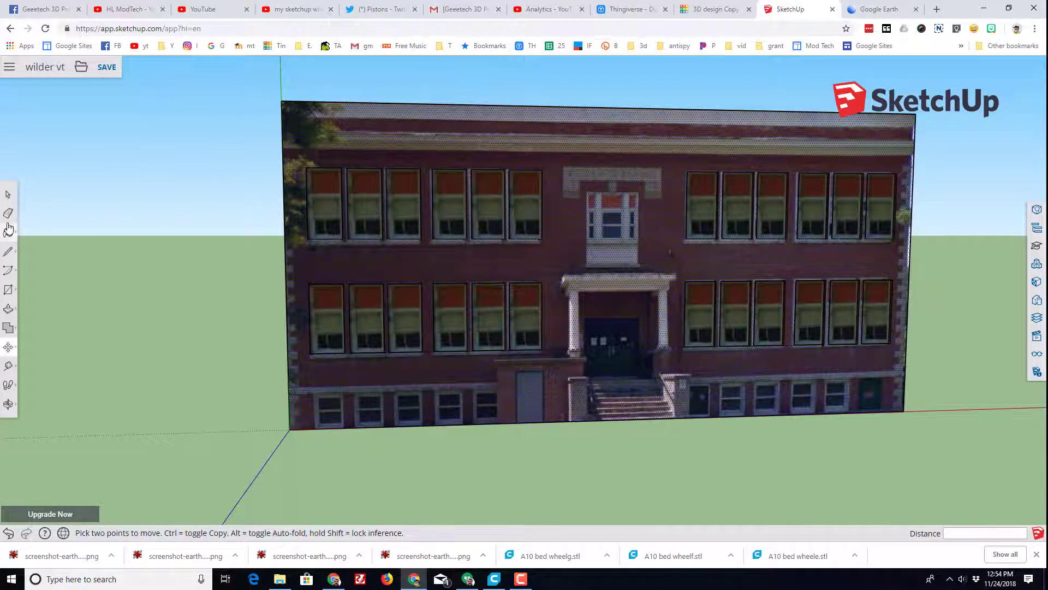
click(8, 289)
scroll(264, 409, up, 3)
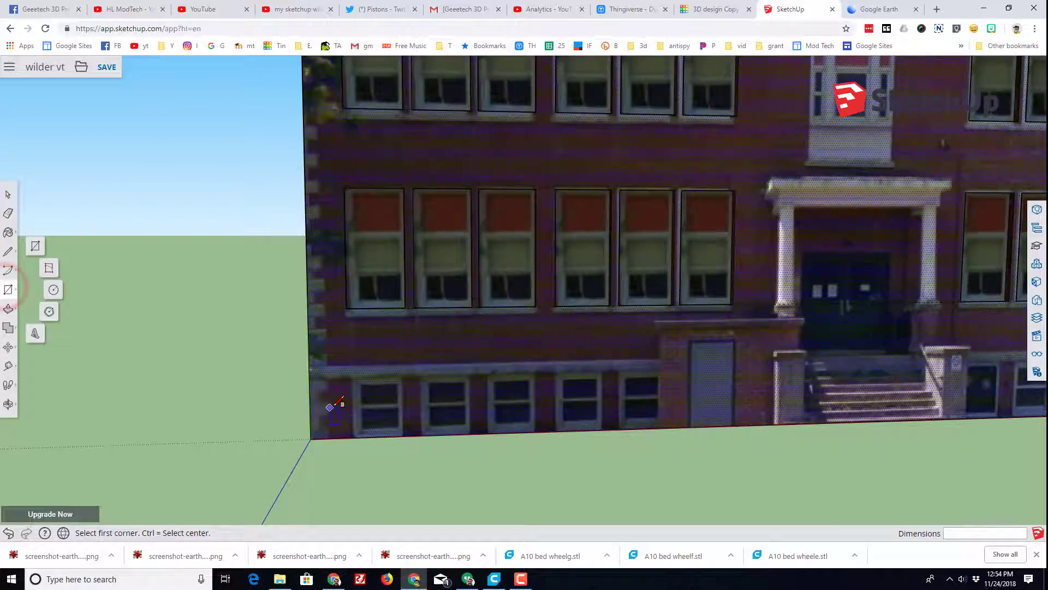
scroll(330, 406, up, 2)
click(300, 353)
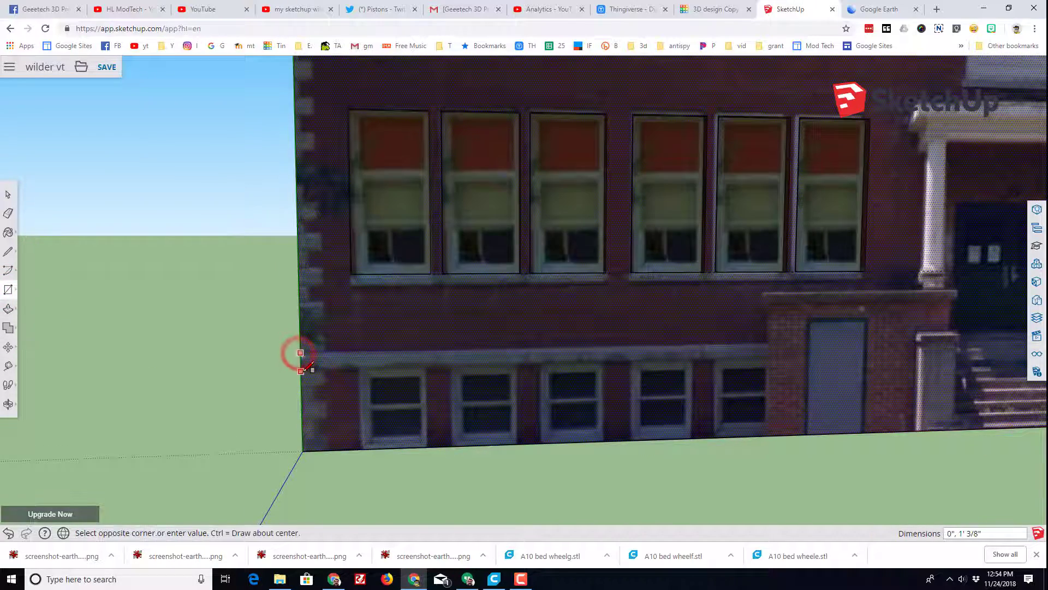
scroll(304, 372, down, 5)
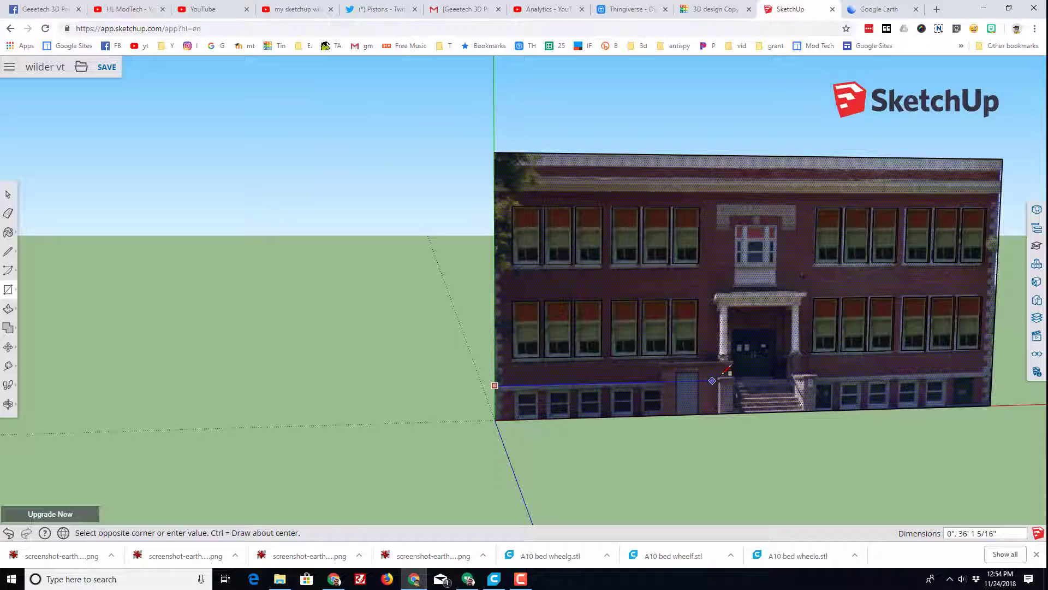
scroll(1019, 373, up, 3)
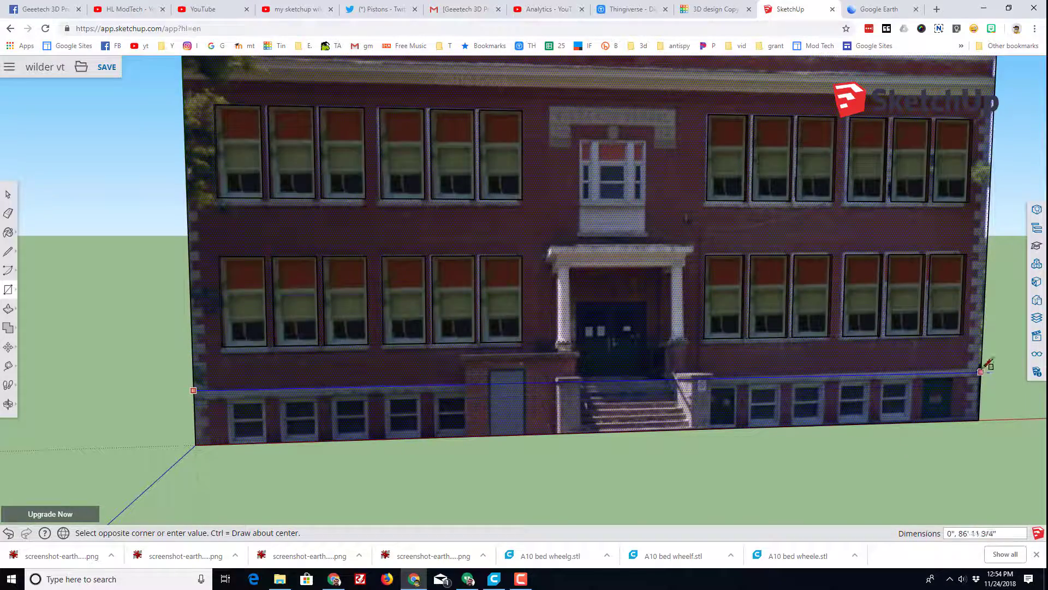
scroll(989, 377, up, 4)
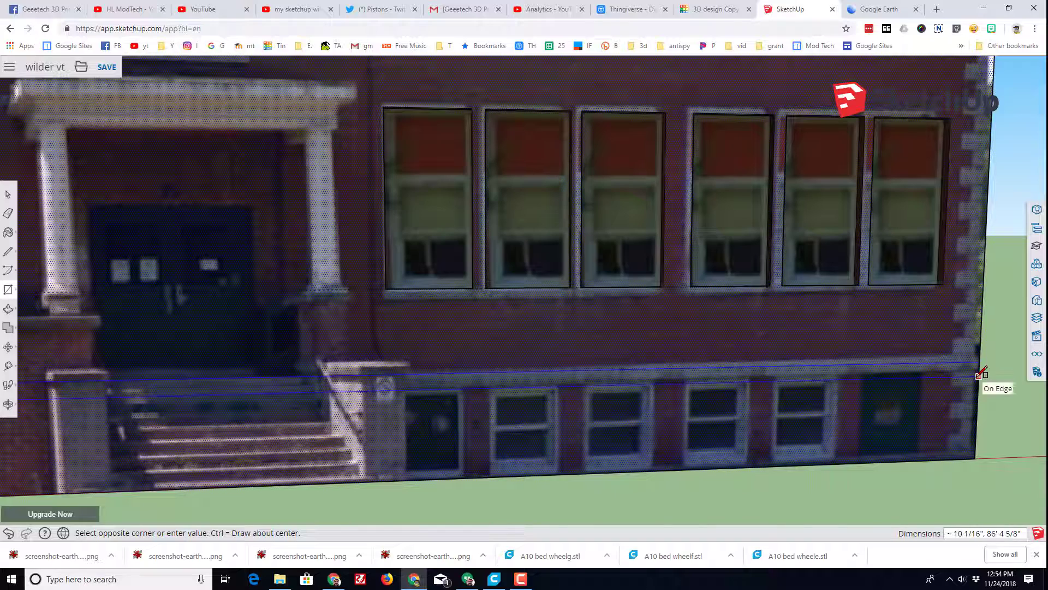
click(982, 374)
Step: Draw a line on the ledge beside the entrance steps
mouse_move(312, 385)
middle_down()
mouse_move(468, 395)
mouse_move(328, 355)
mouse_move(219, 306)
middle_up()
click(8, 251)
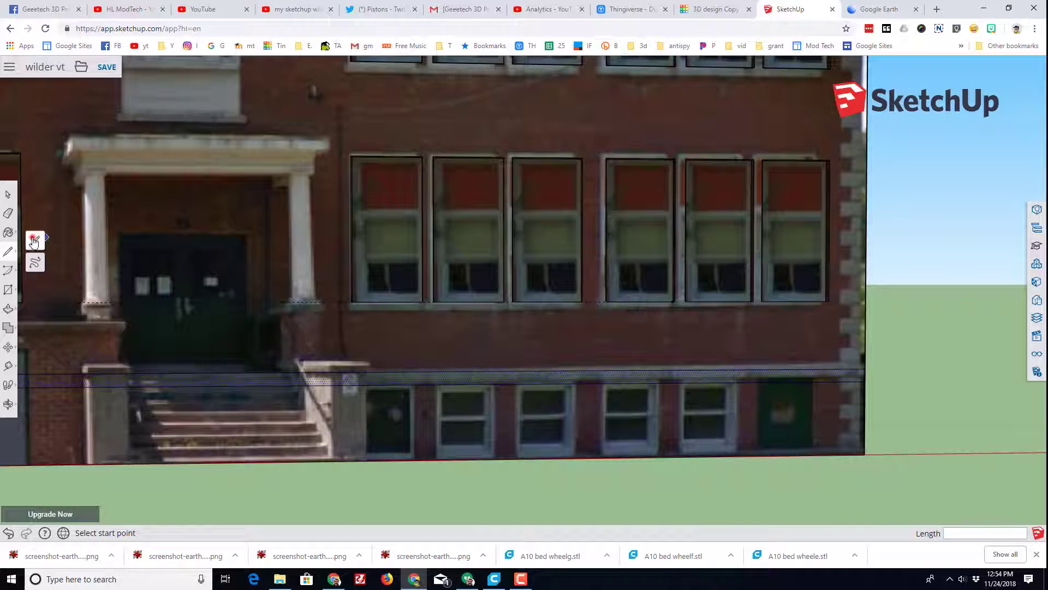
click(33, 241)
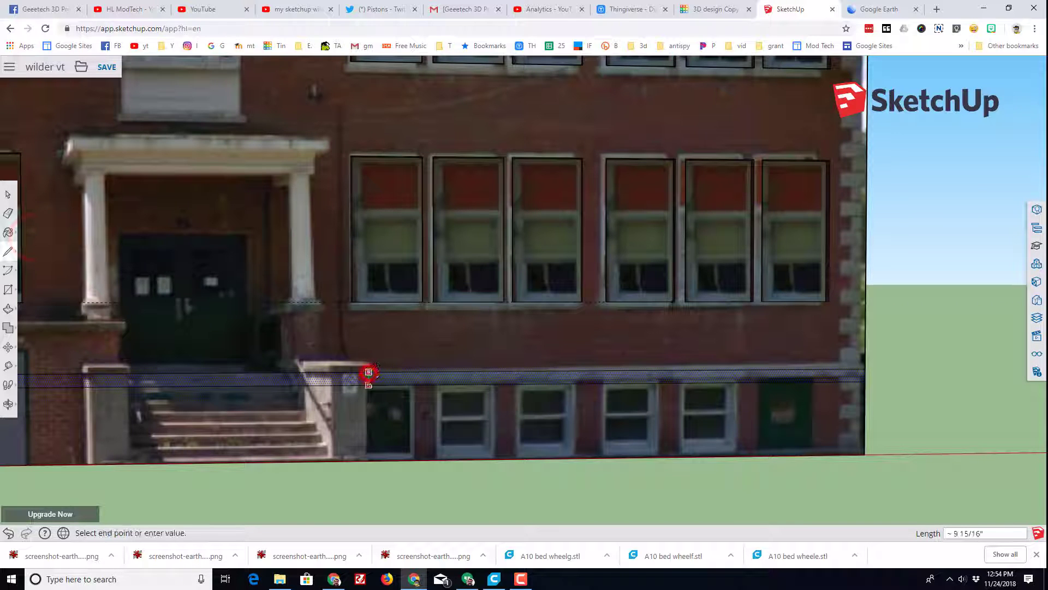
scroll(370, 382, down, 5)
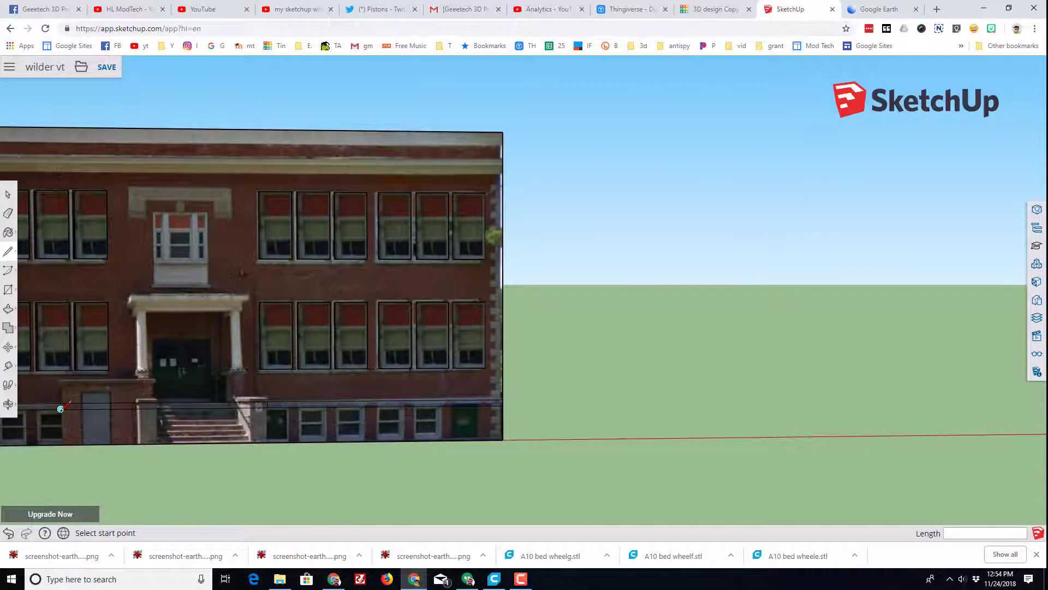
scroll(60, 408, up, 3)
click(60, 404)
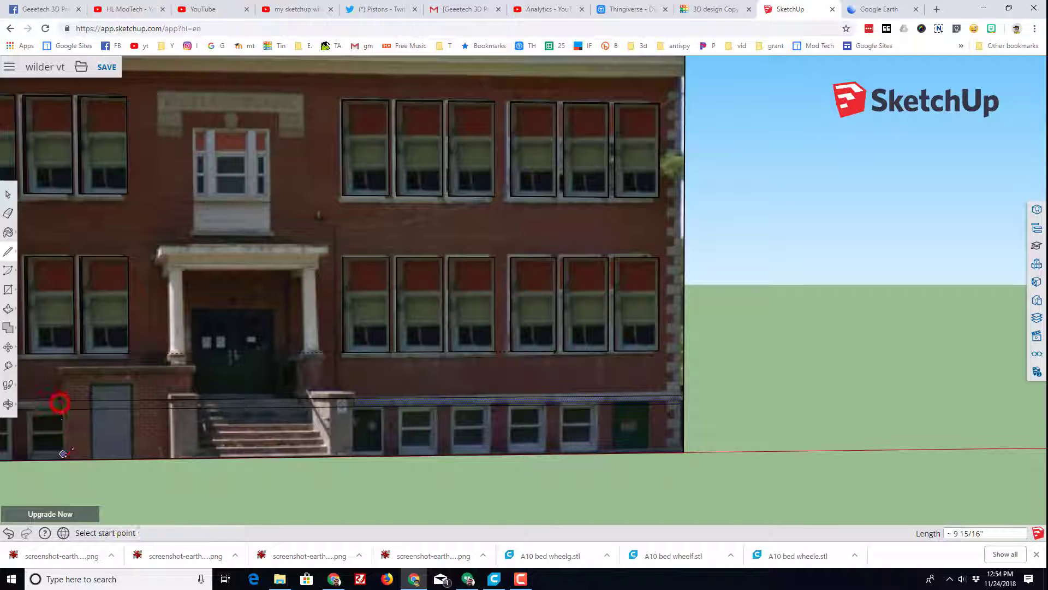
click(7, 214)
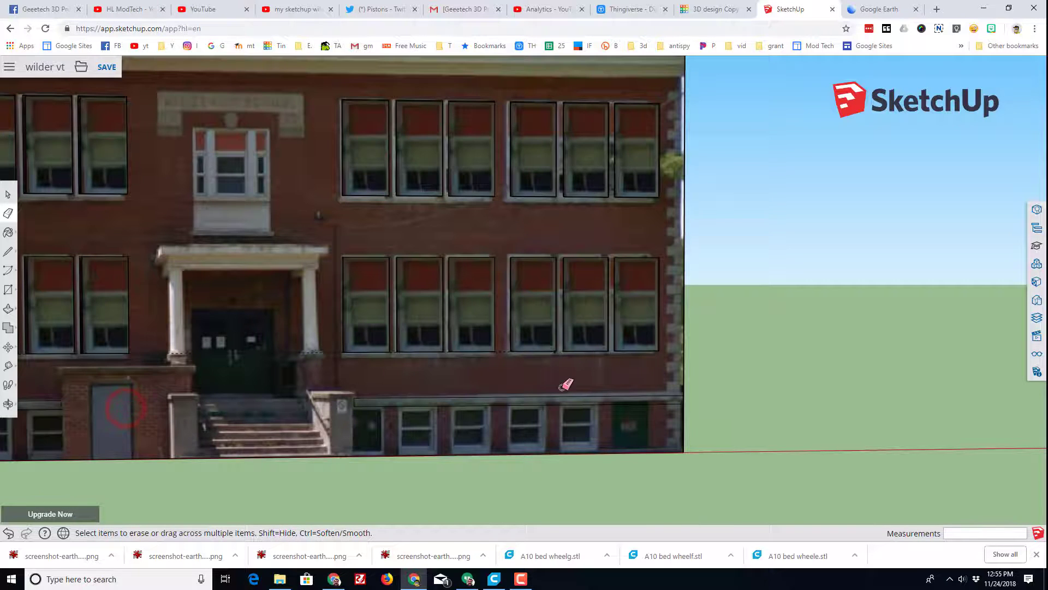
Step: Push the right and left ledge faces out 4" from the wall beside the steps
middle_drag(562, 381, 383, 454)
key(p)
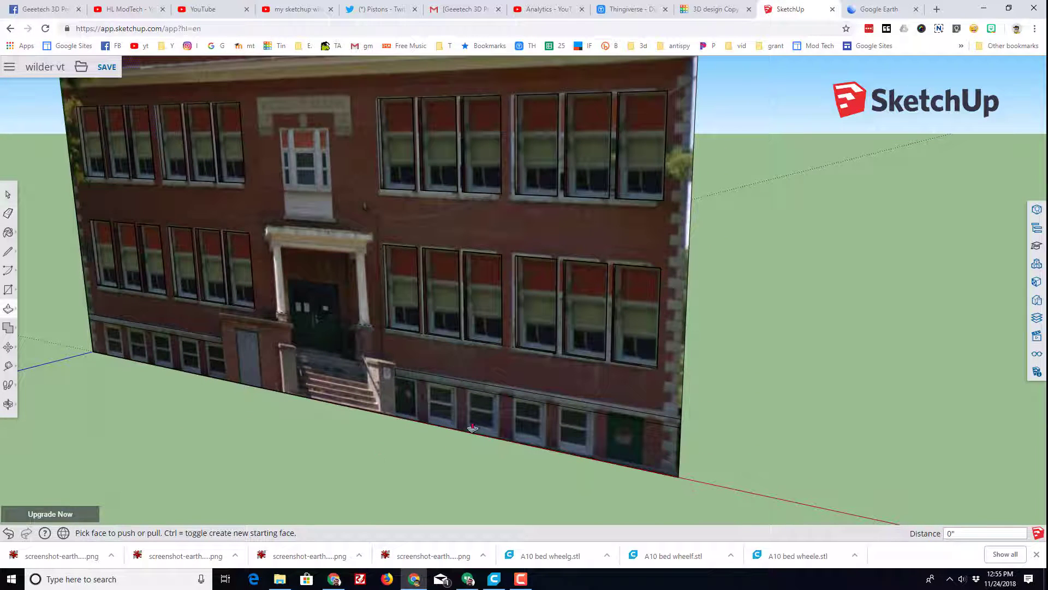
click(483, 384)
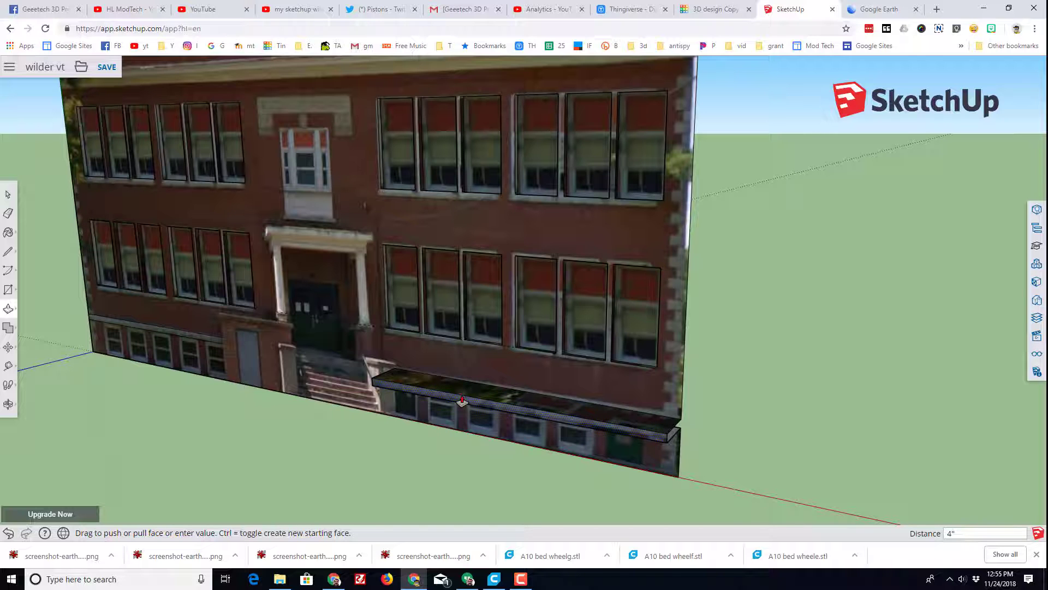
key(ctrl+z)
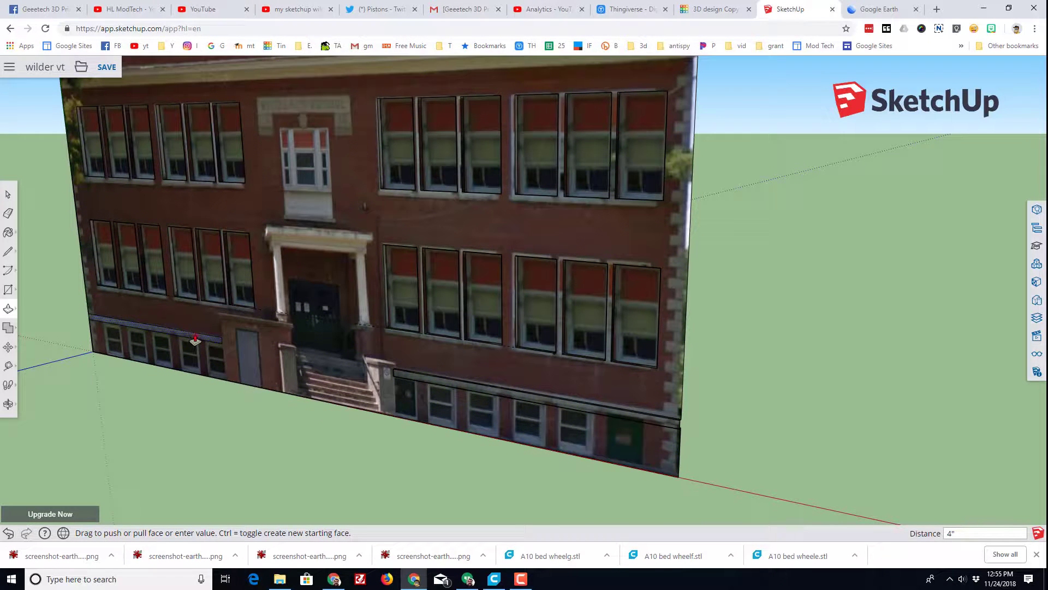
click(195, 336)
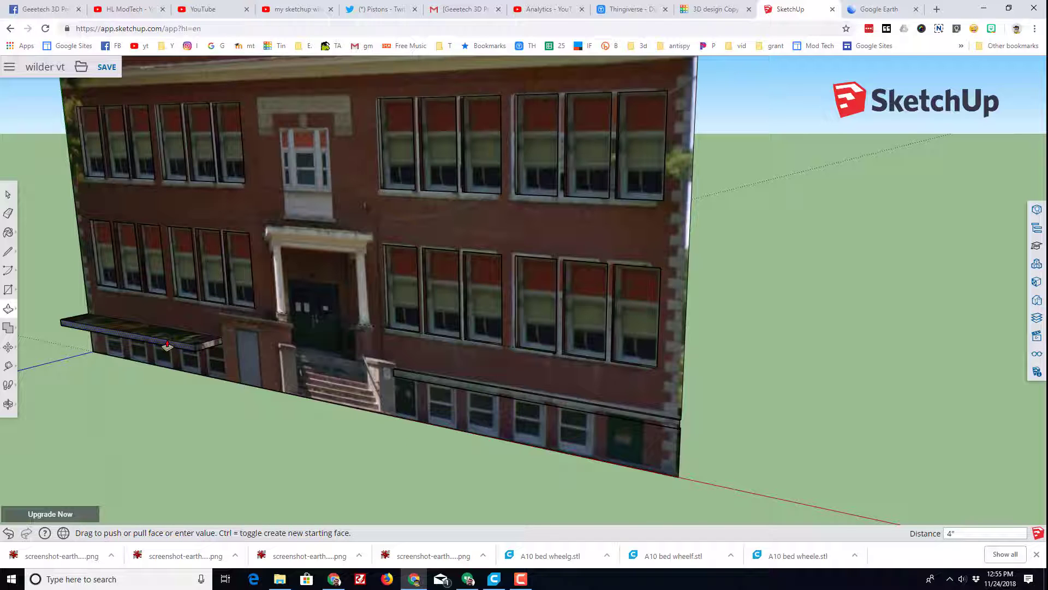
key(Return)
scroll(138, 402, down, 8)
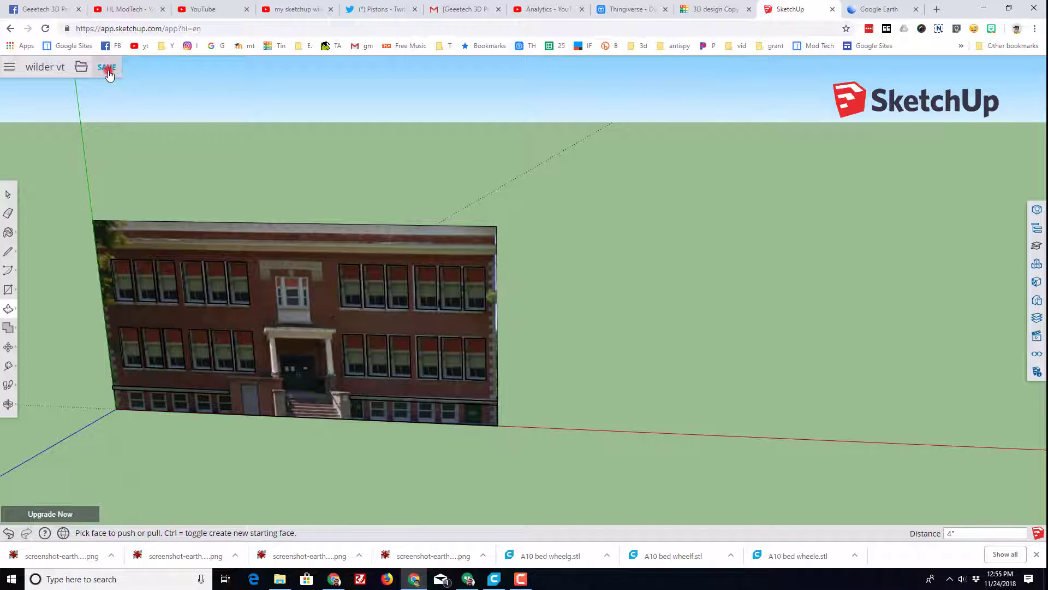
Step: Save the model, unhide all hidden walls from the Display panel, then save again
click(106, 67)
middle_drag(142, 442, 392, 440)
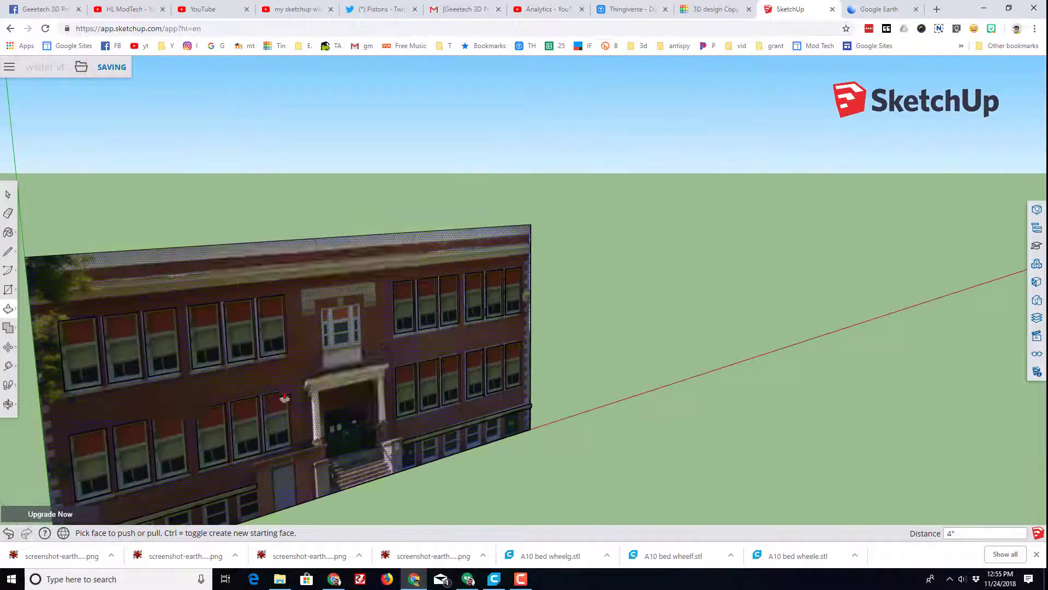
click(1036, 351)
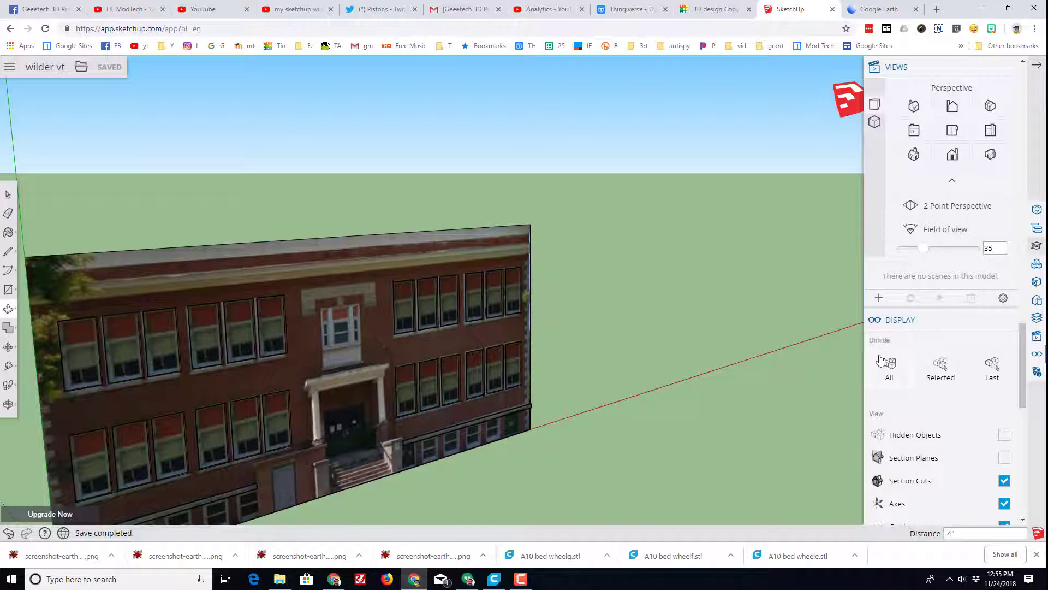
click(891, 366)
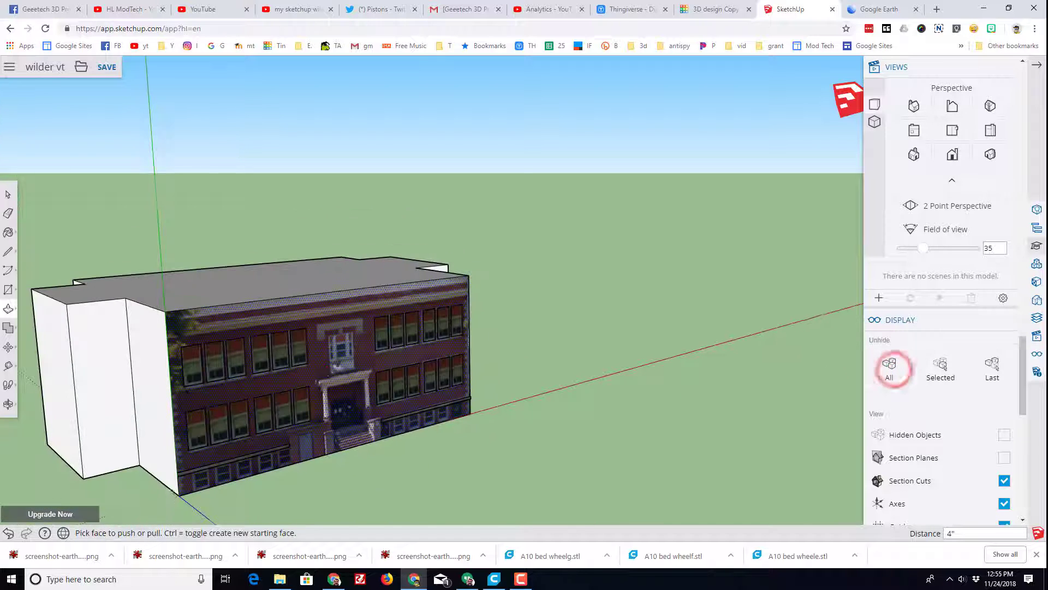
click(106, 67)
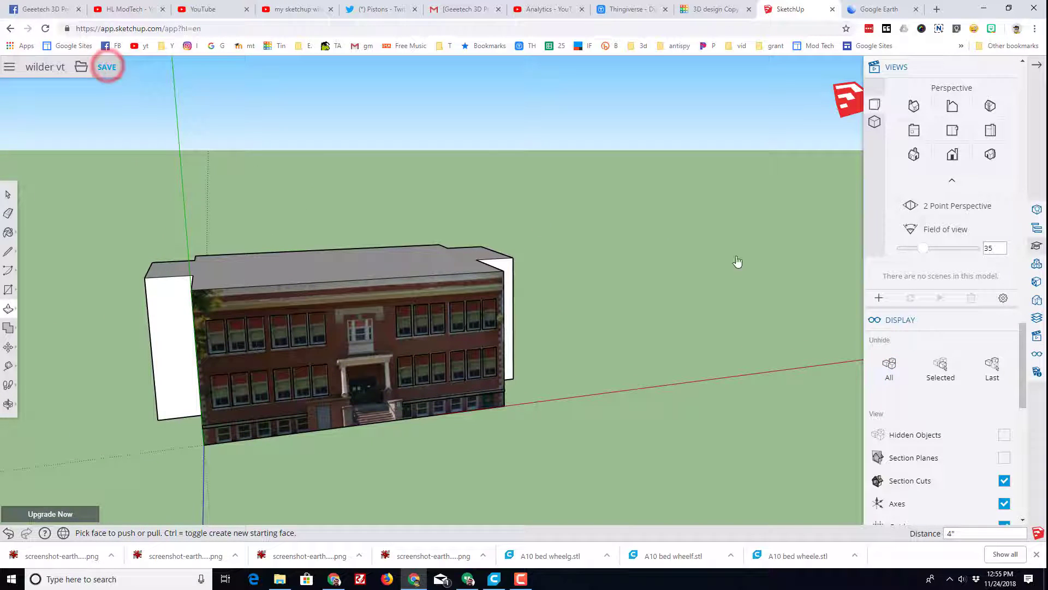
middle_drag(525, 276, 351, 307)
scroll(560, 343, up, 3)
scroll(479, 284, up, 2)
scroll(480, 284, down, 5)
scroll(362, 269, down, 1)
scroll(362, 269, down, 2)
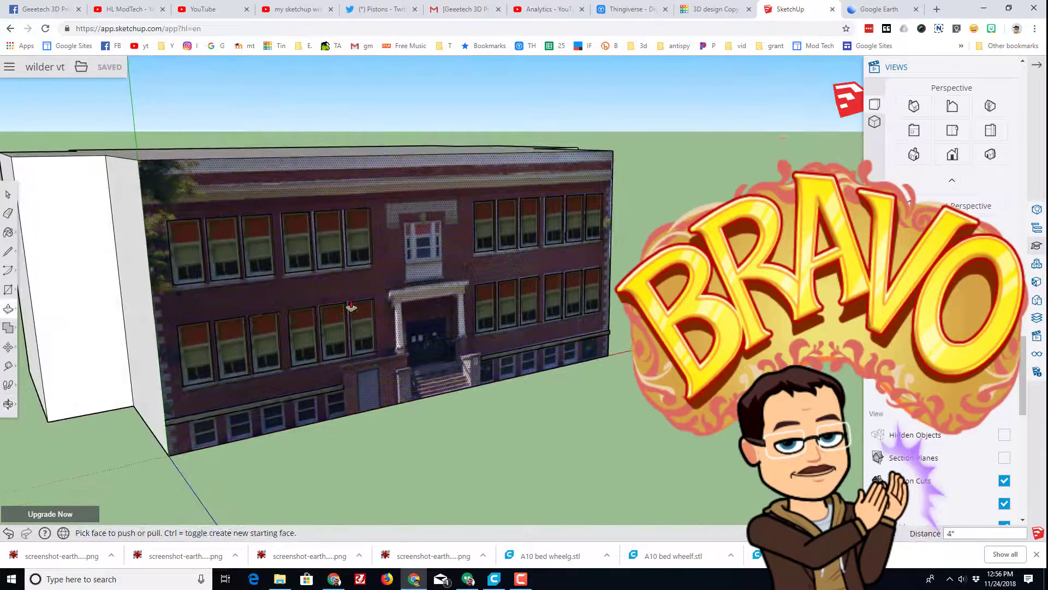